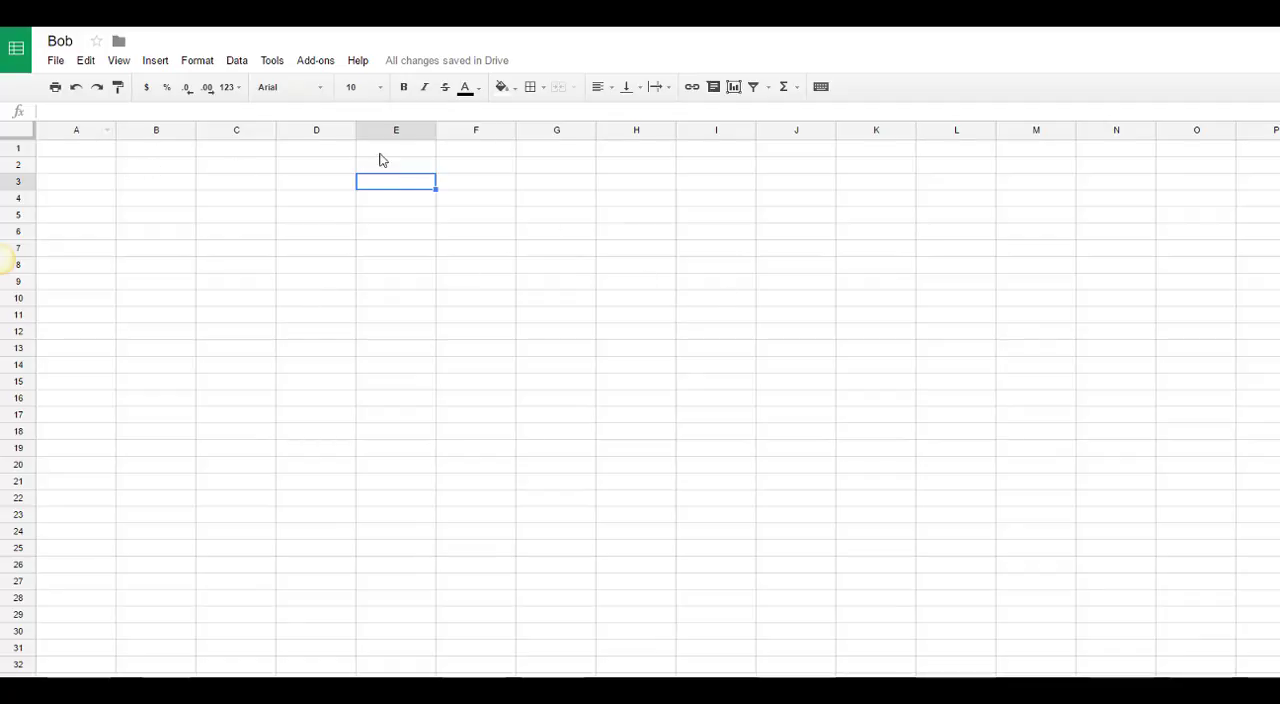
pyautogui.click(745, 149)
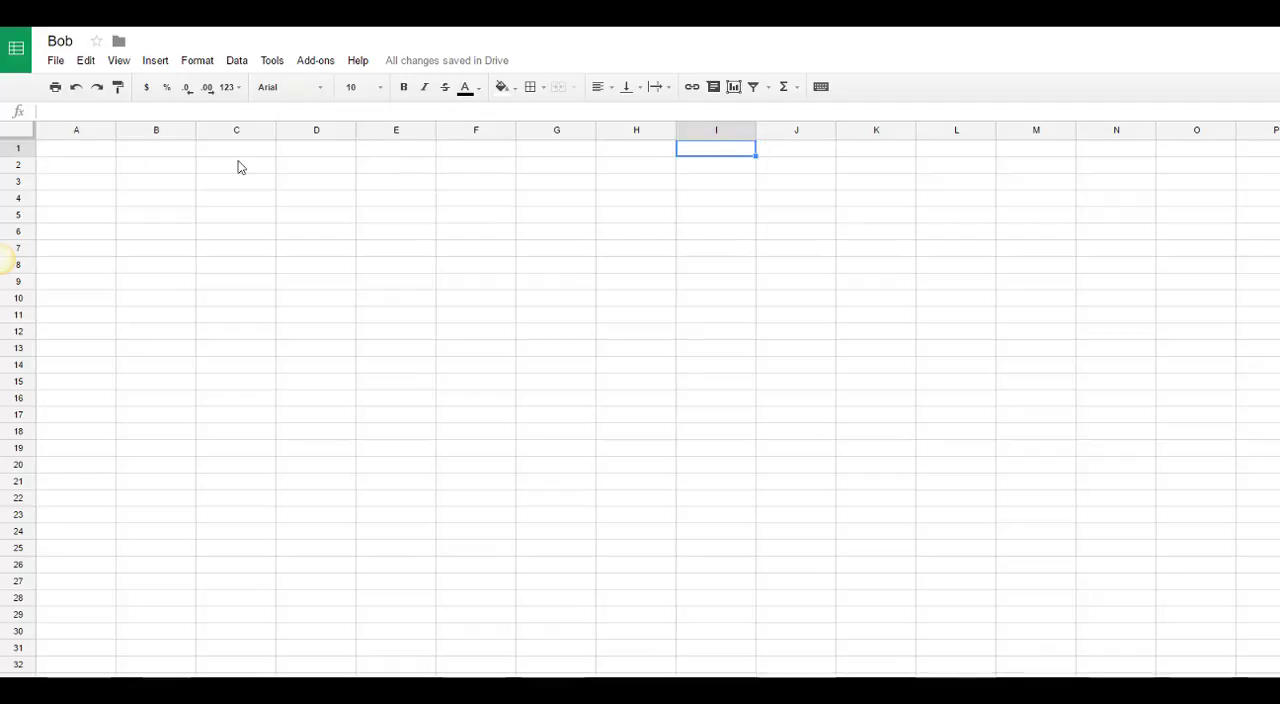
pyautogui.click(79, 162)
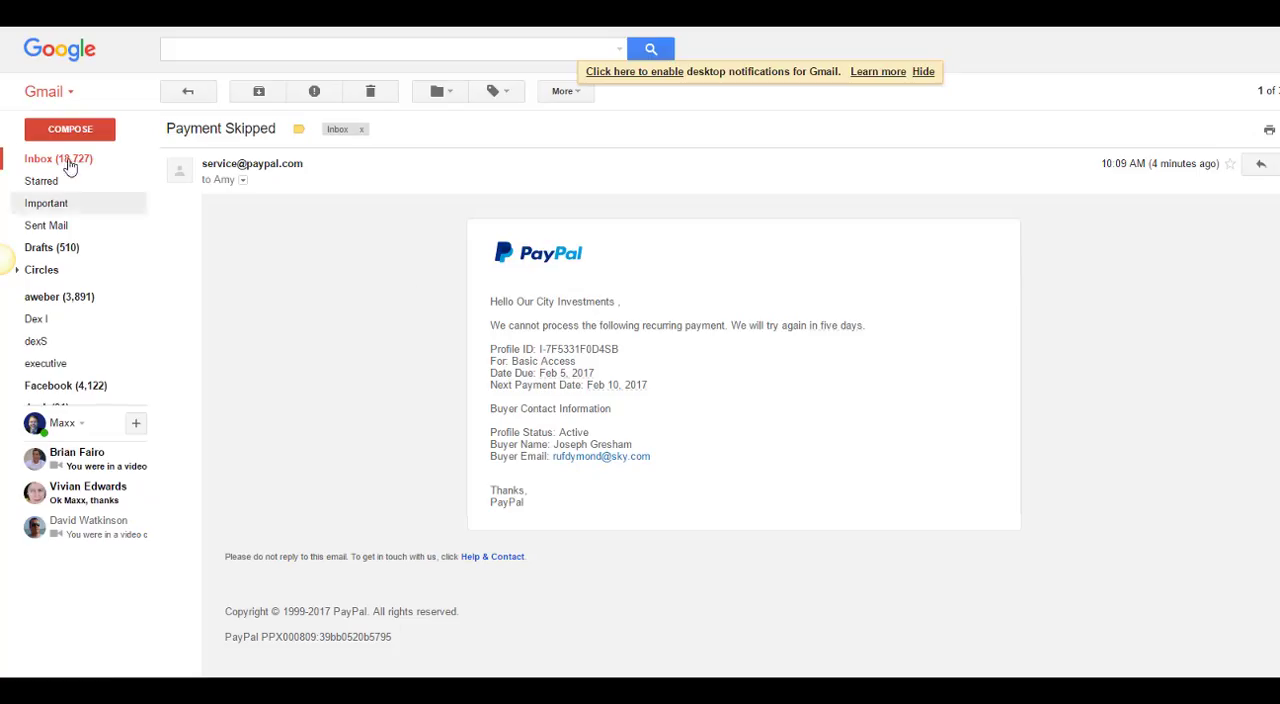
# Step: Go from the Gmail inbox to Google Drive and create a blank Google Sheets spreadsheet
pyautogui.click(66, 160)
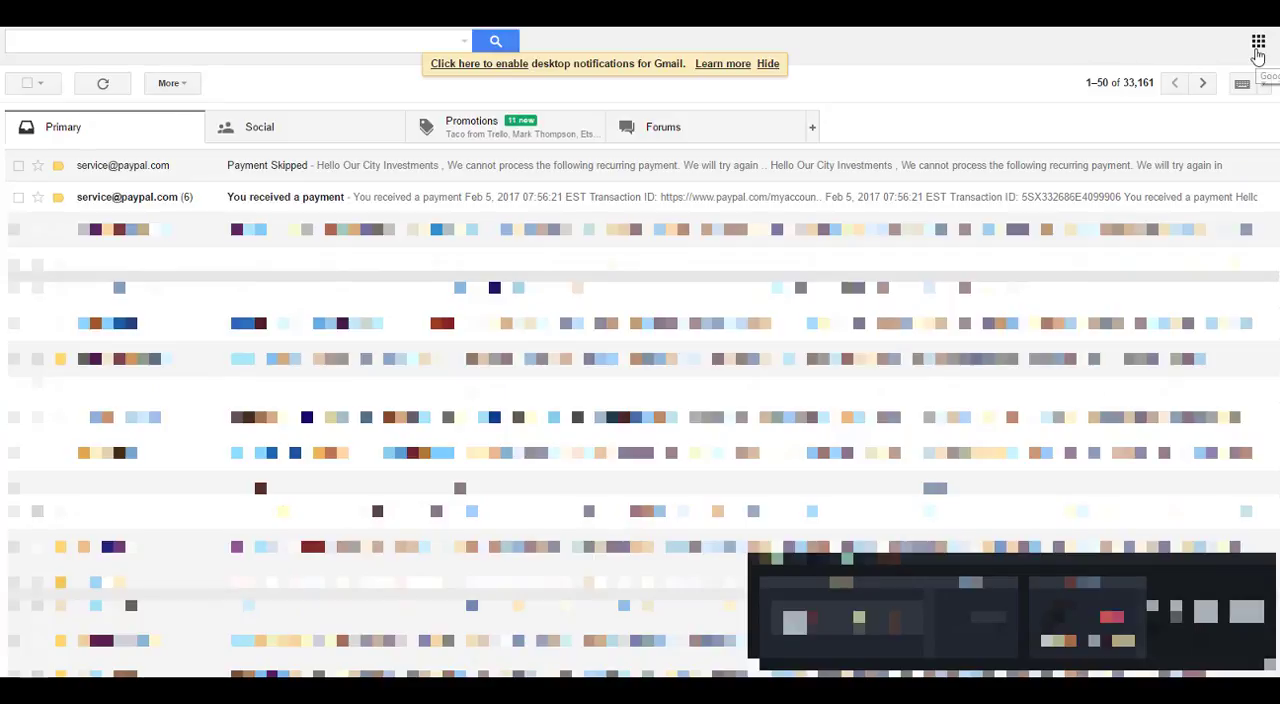
pyautogui.click(1256, 49)
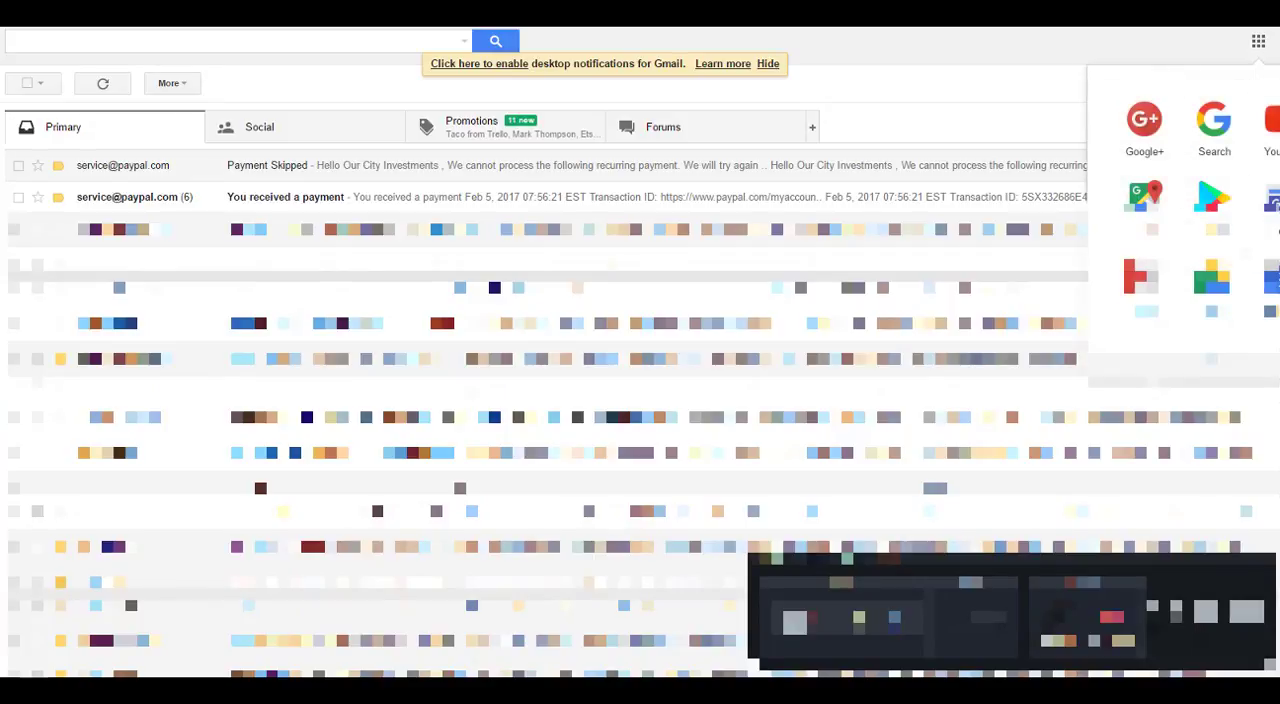
pyautogui.click(1212, 280)
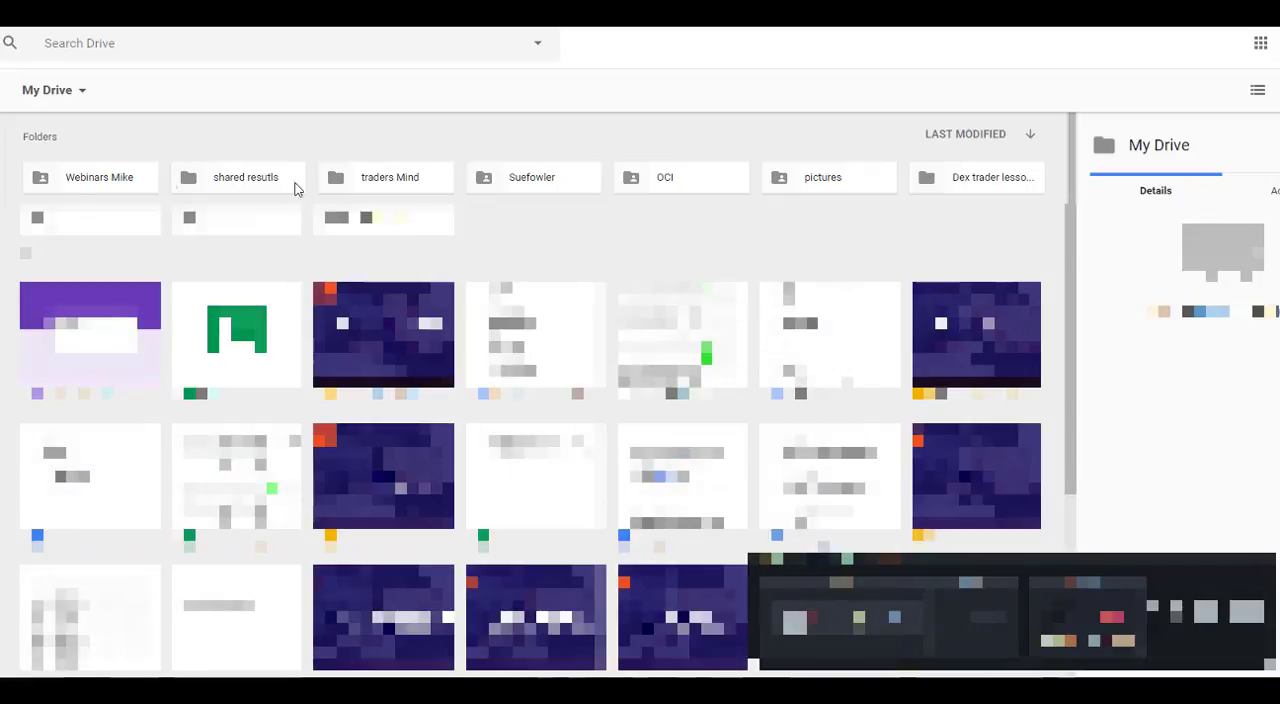
pyautogui.click(2, 91)
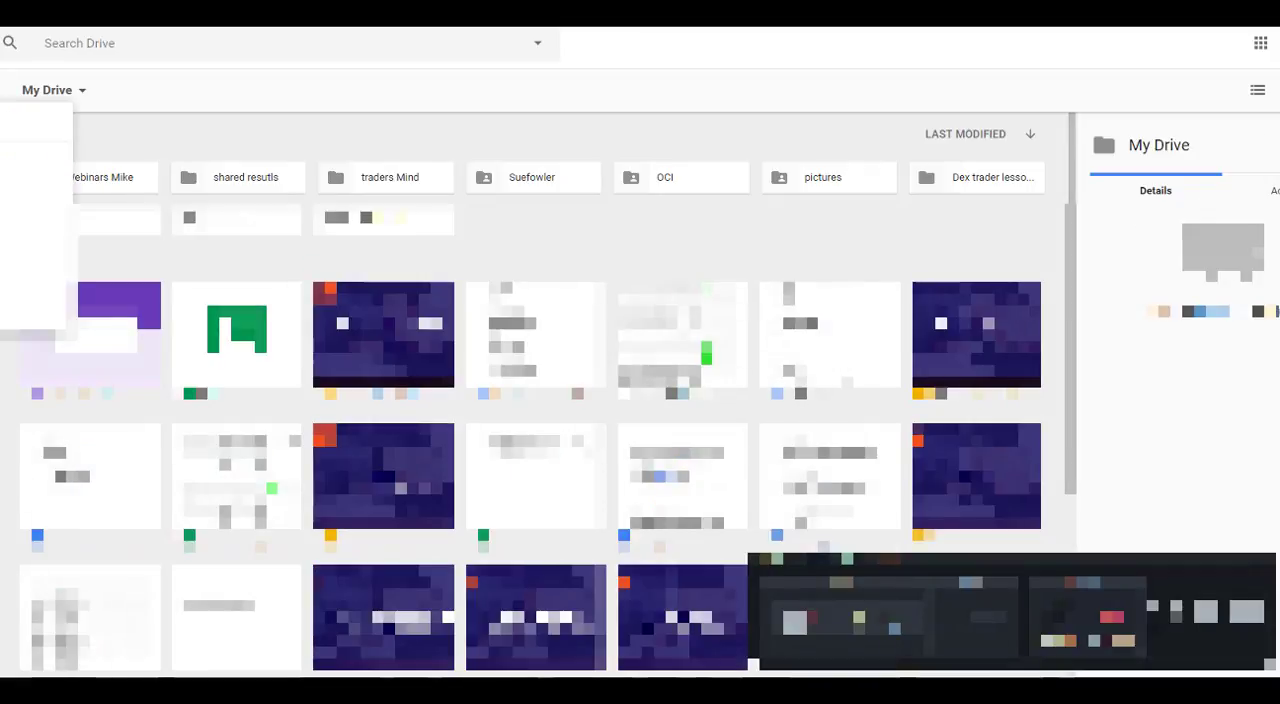
pyautogui.click(20, 259)
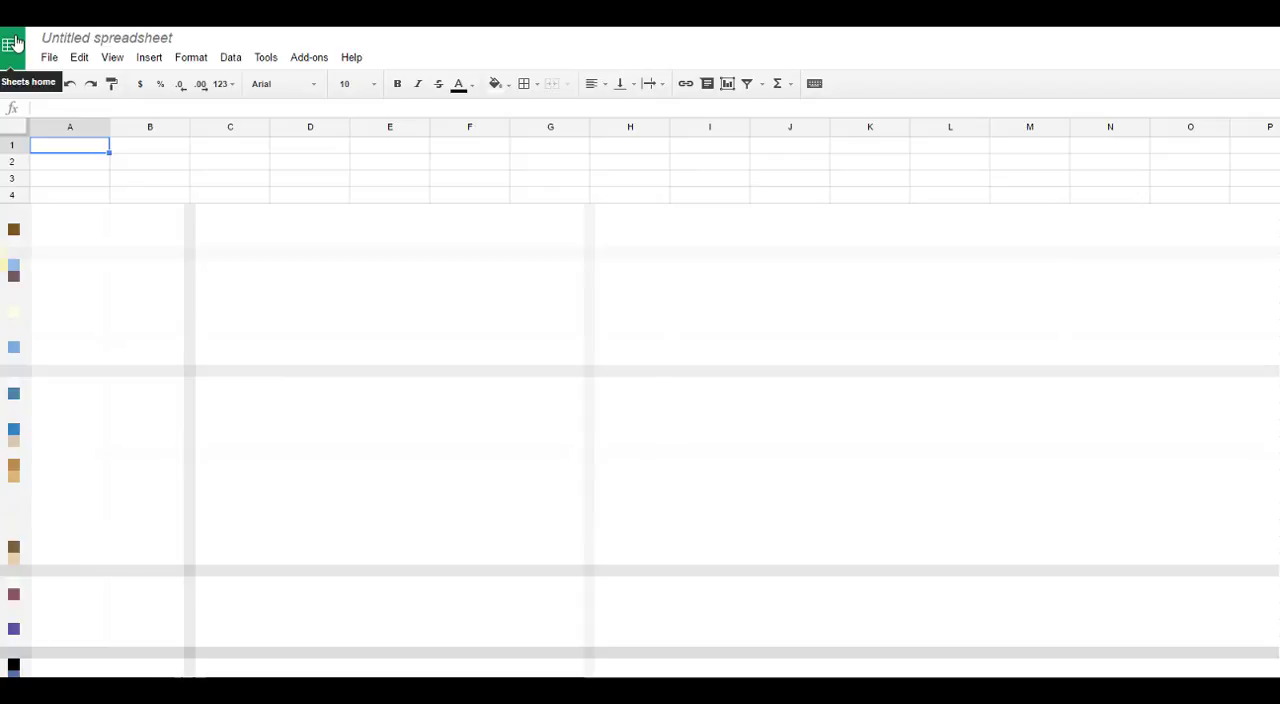
# Step: Name the new spreadsheet Bob2 and select cell A1
pyautogui.click(85, 39)
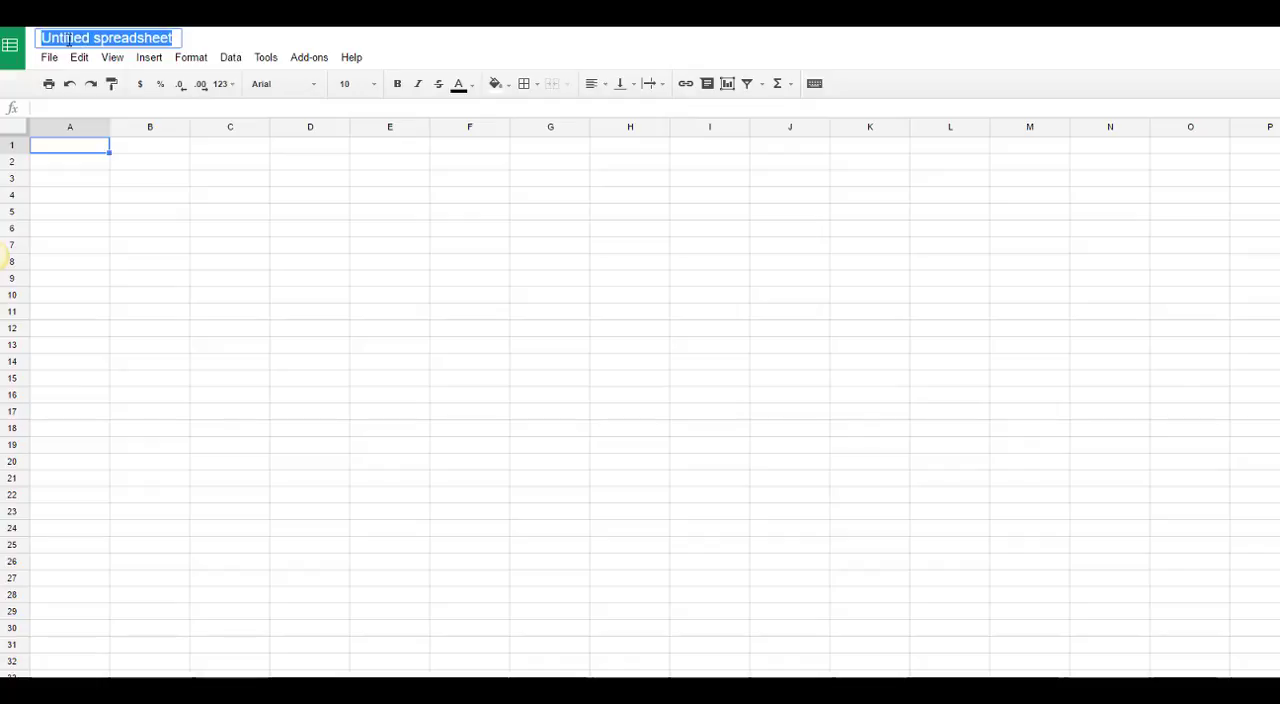
pyautogui.write('Bob')
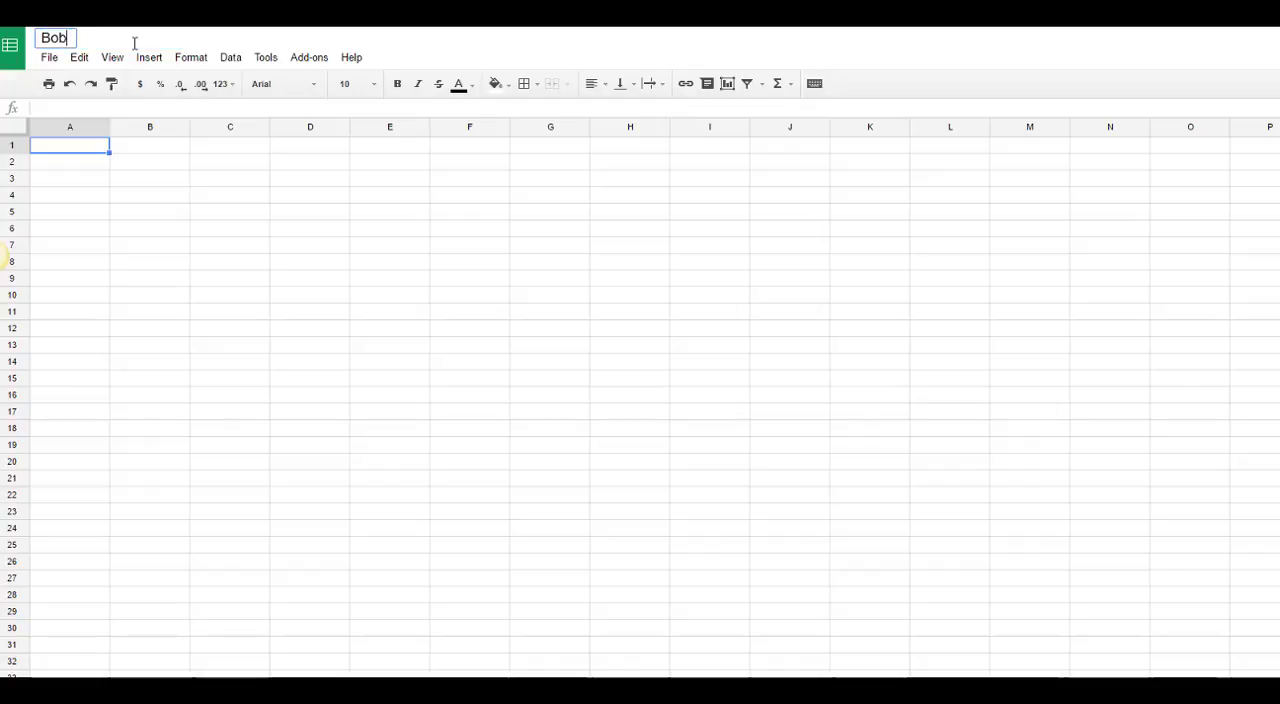
pyautogui.write('2')
pyautogui.click(74, 157)
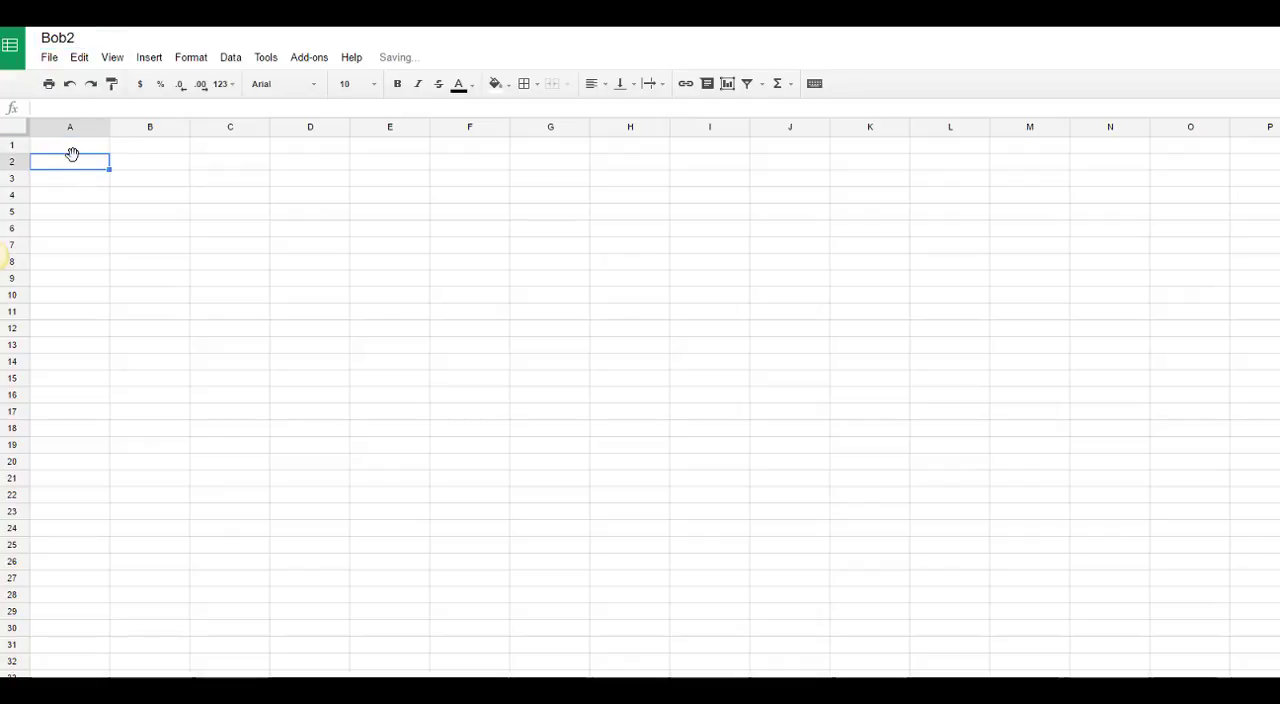
pyautogui.click(74, 149)
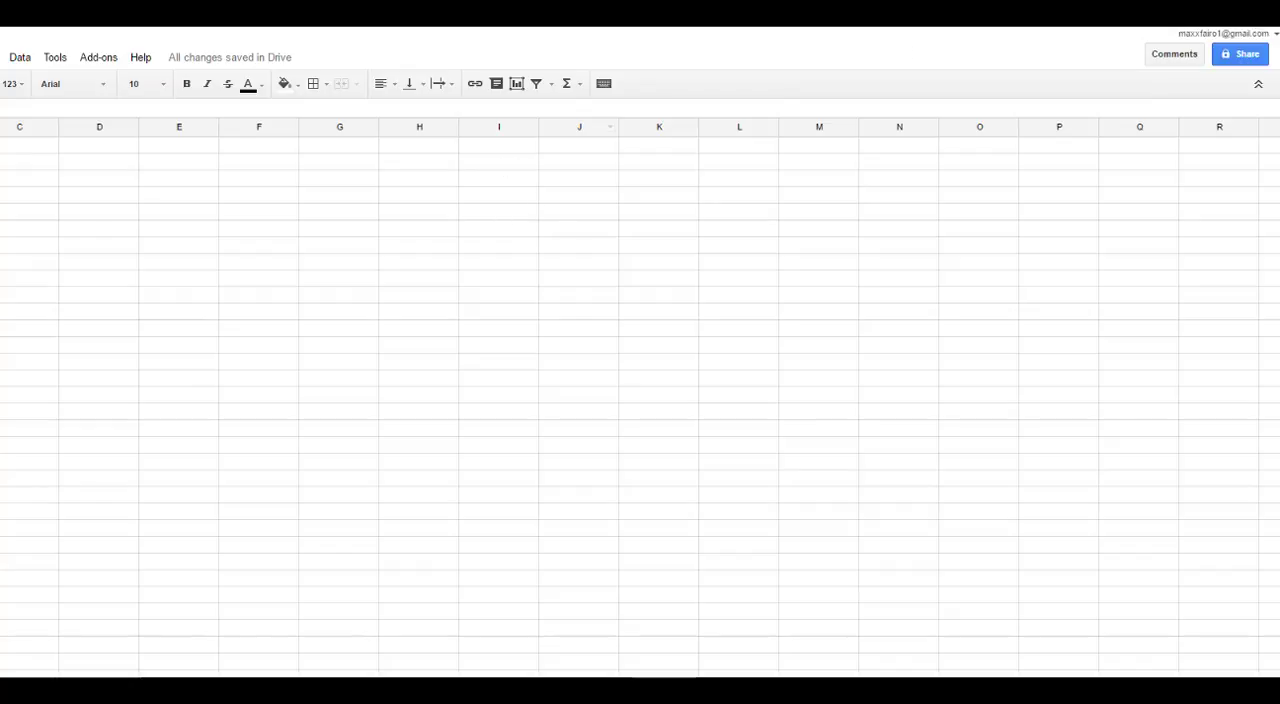
# Step: Share the spreadsheet with two suggested contacts, send the invitations without a note, and close the sharing dialog
pyautogui.click(1238, 56)
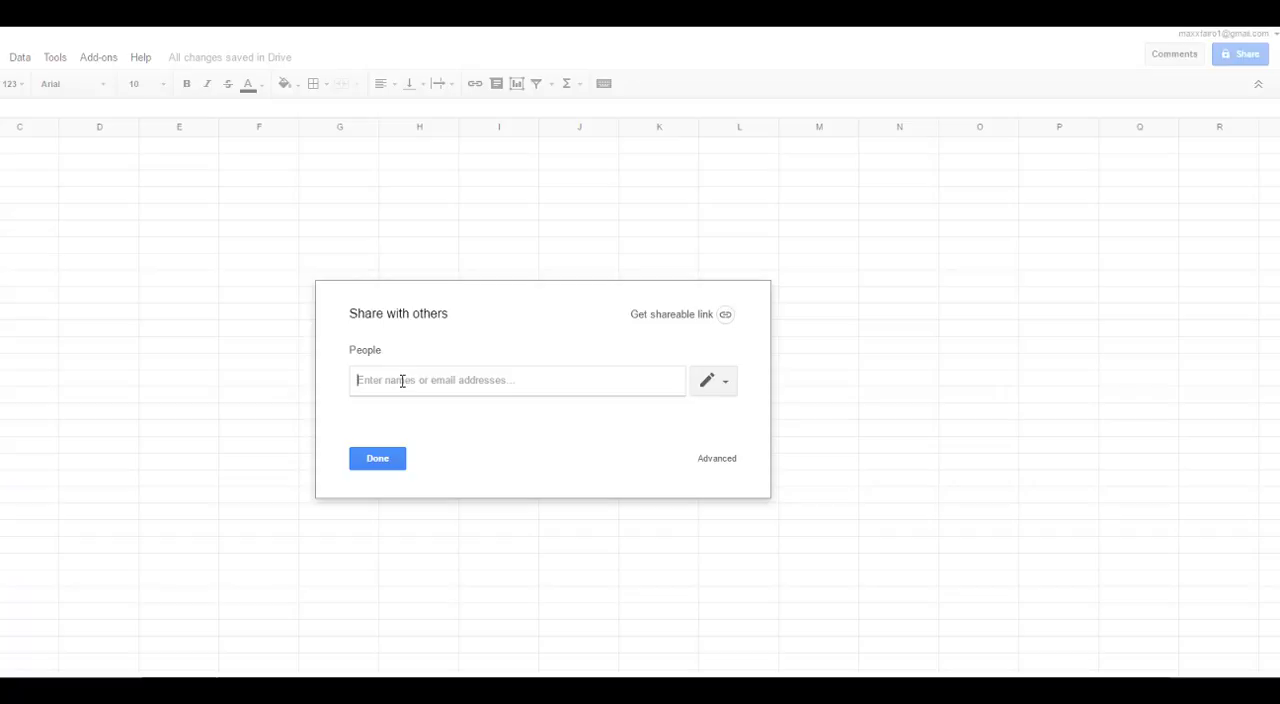
pyautogui.write('am')
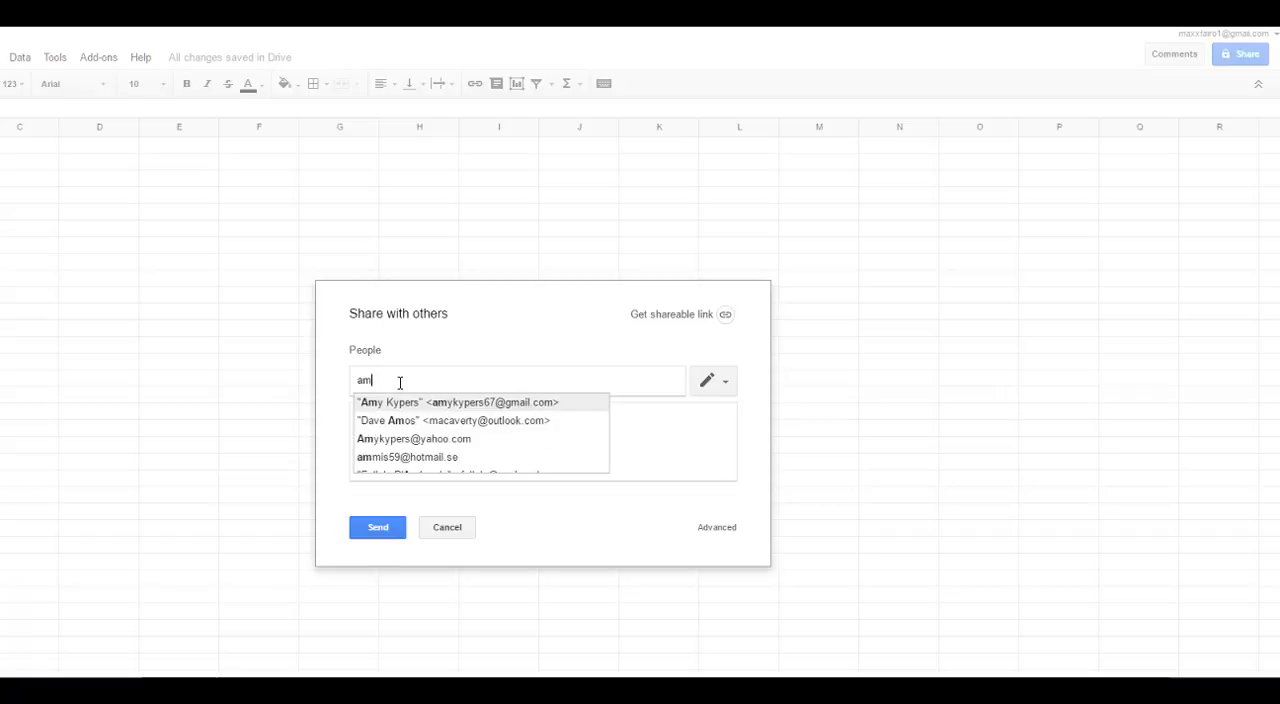
pyautogui.press('Return')
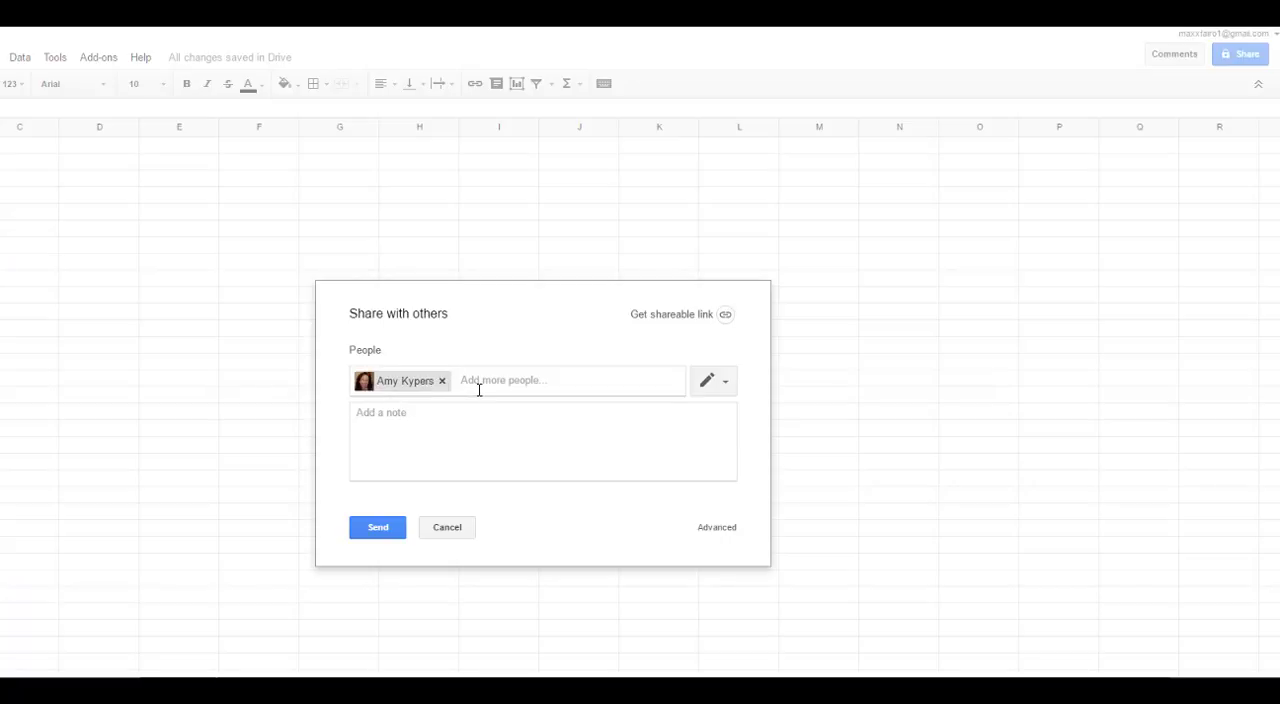
pyautogui.write('max')
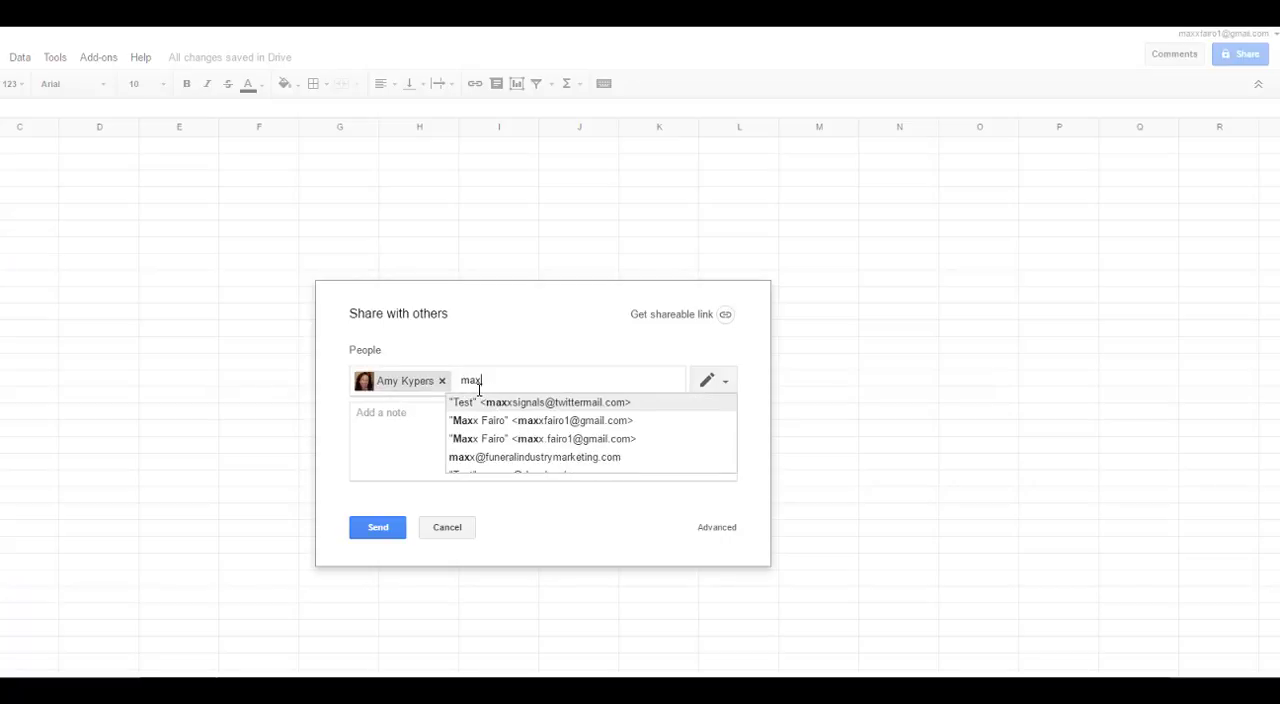
pyautogui.press('Down')
pyautogui.press('Return')
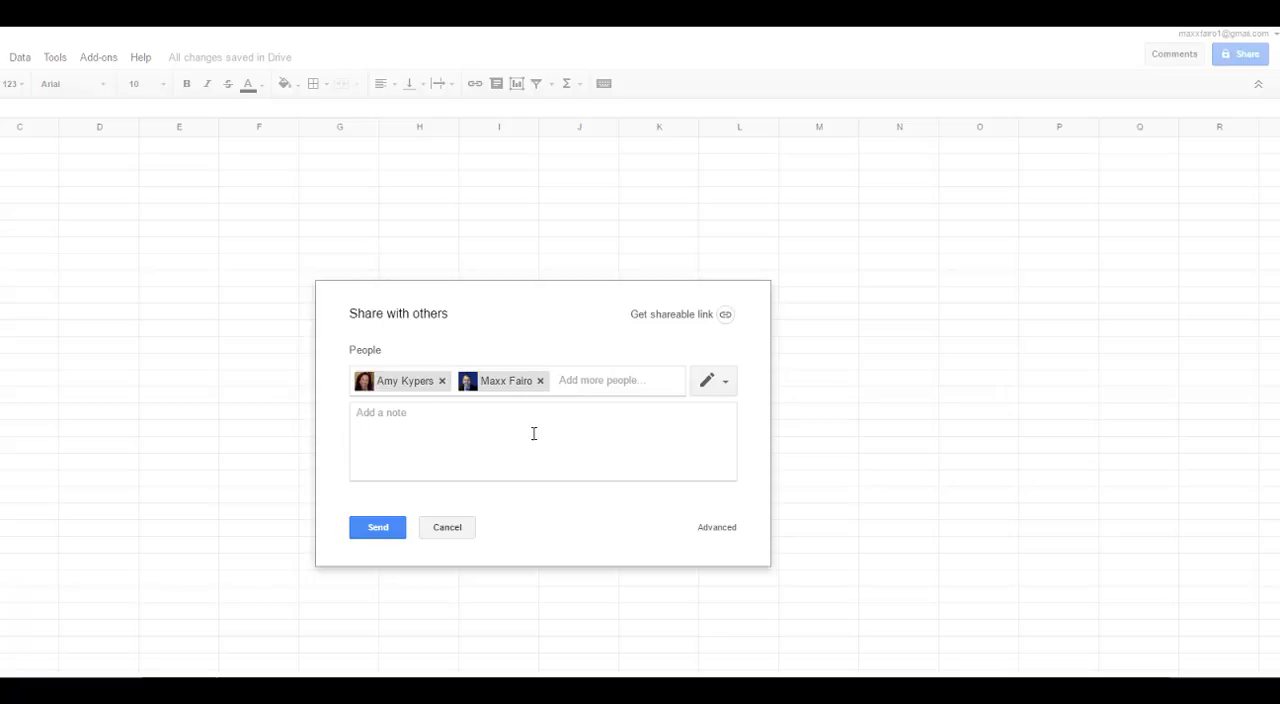
pyautogui.click(379, 530)
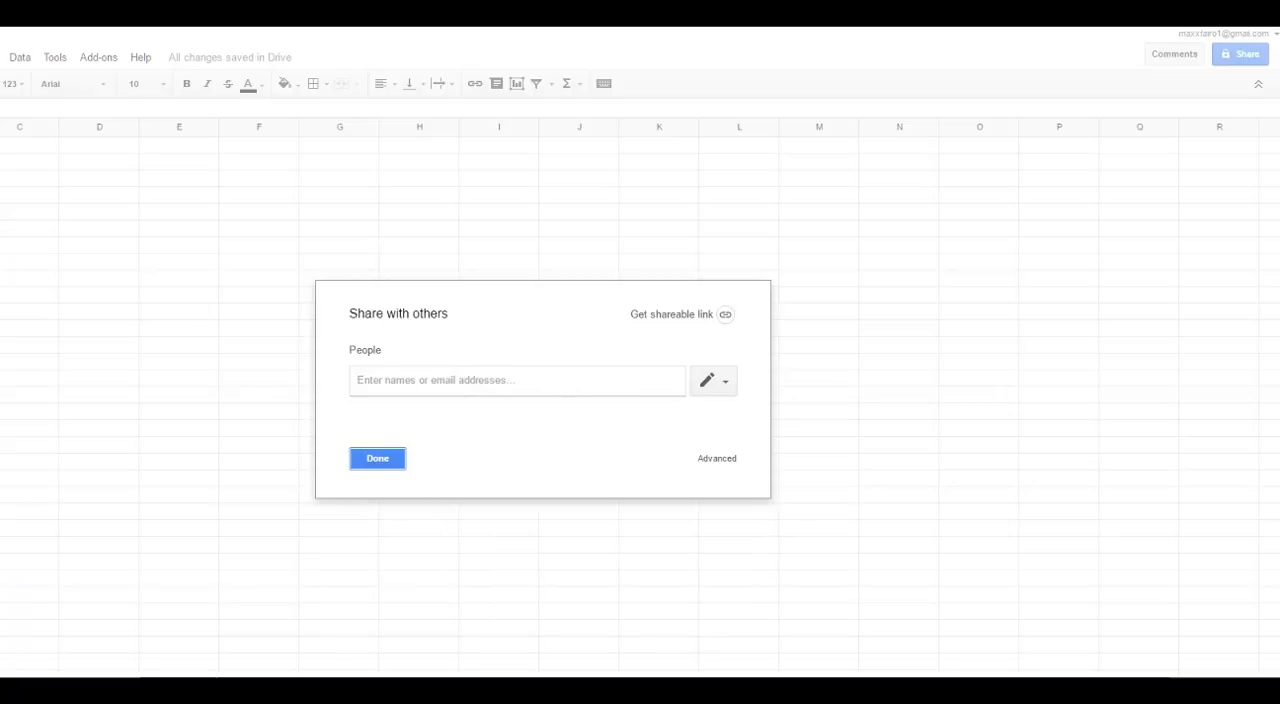
pyautogui.click(378, 460)
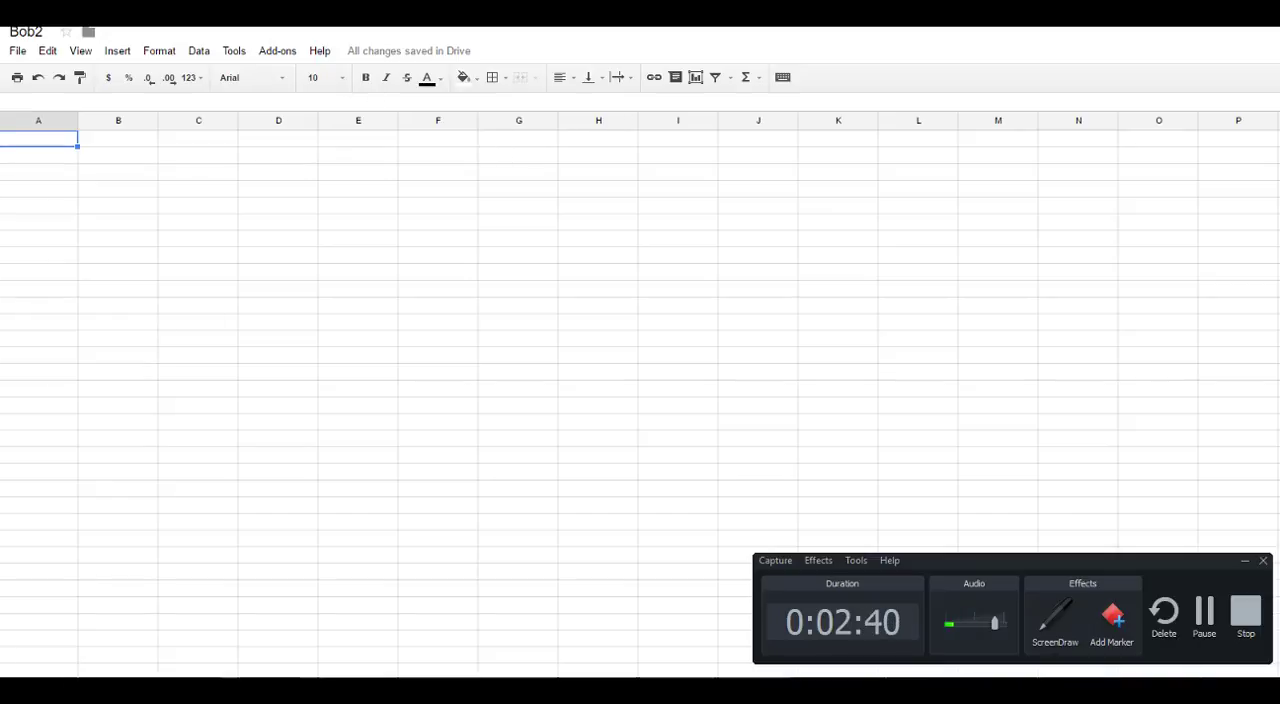
pyautogui.click(1204, 611)
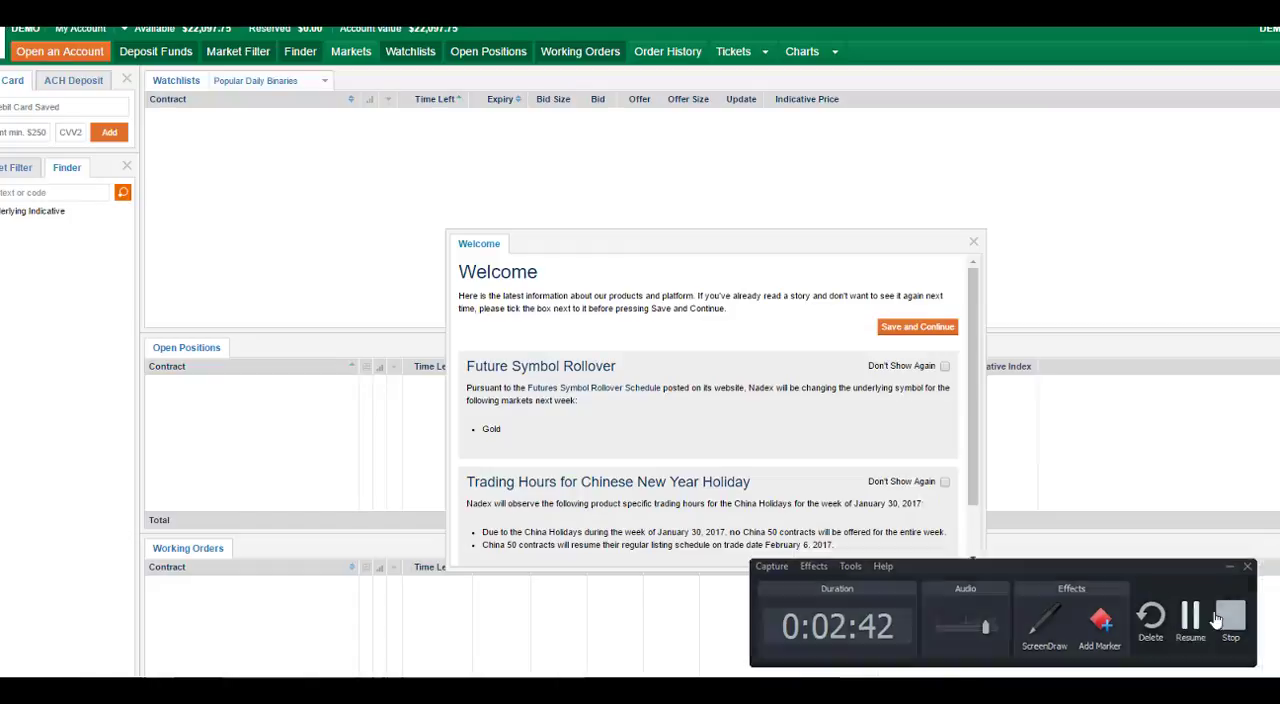
# Step: In the Nadex demo platform, dismiss the welcome notice and view the account's history of all transactions for the last 3 days
pyautogui.click(973, 244)
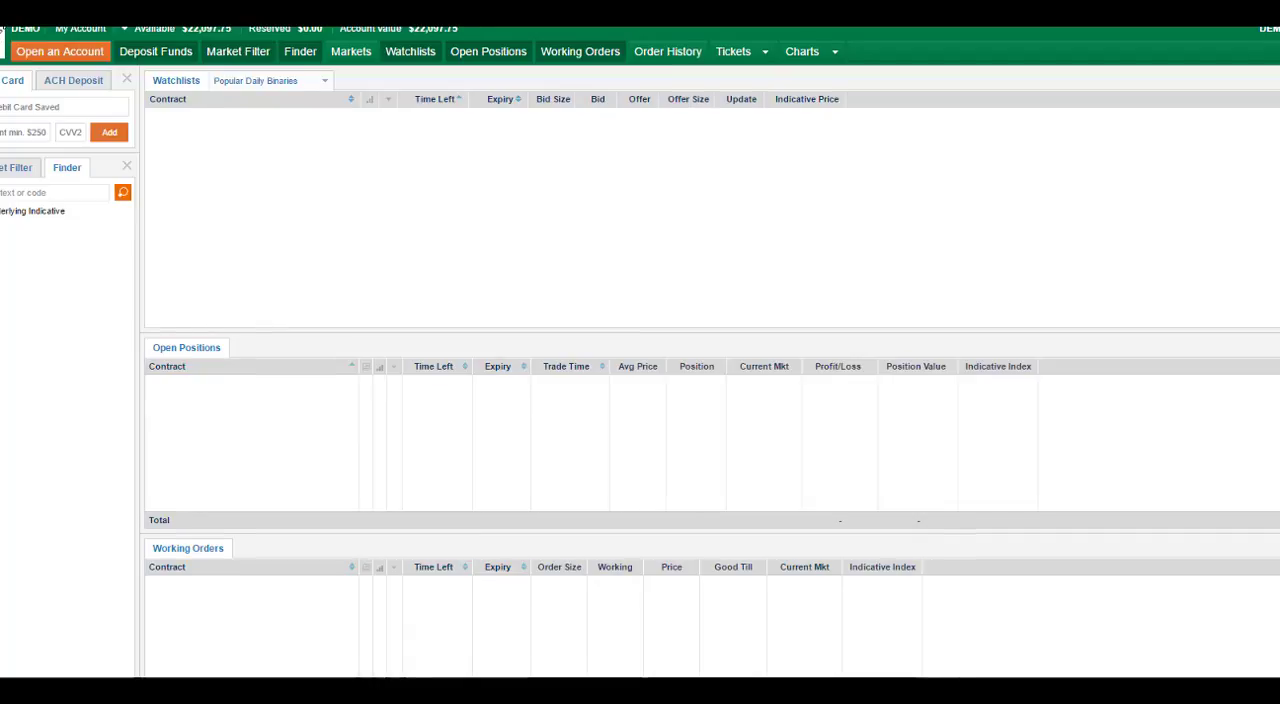
pyautogui.click(97, 33)
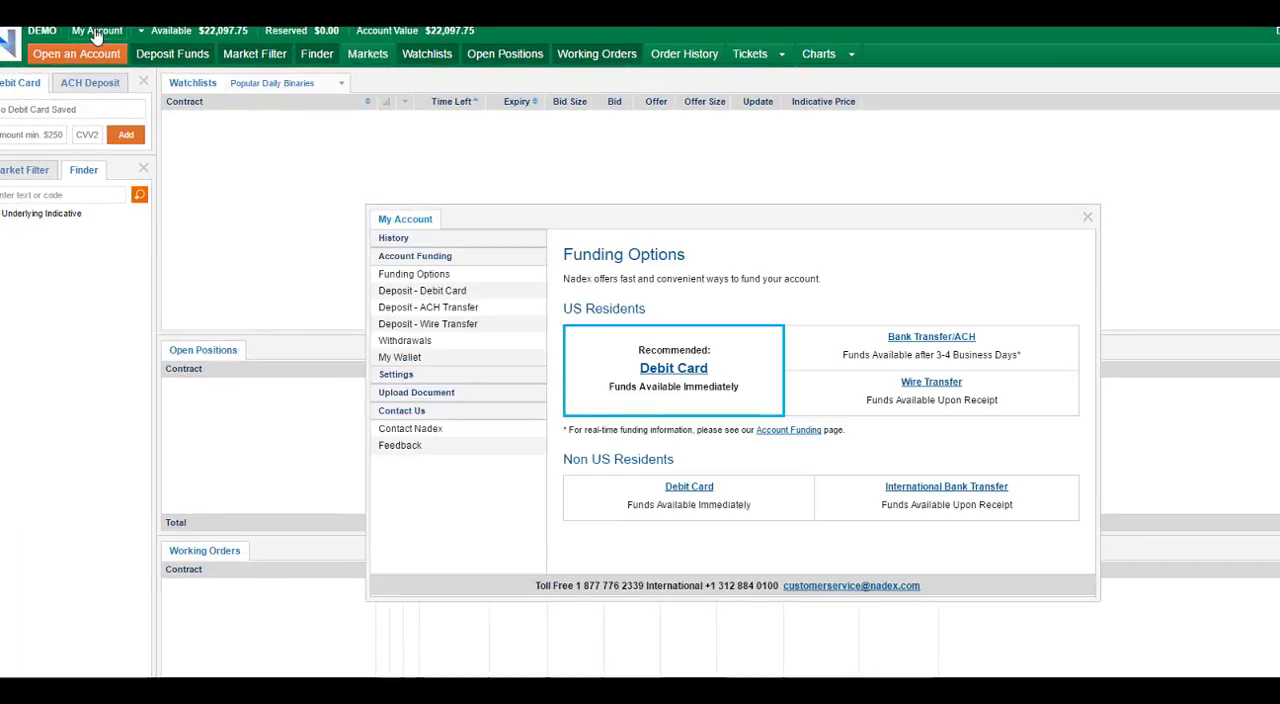
pyautogui.click(397, 242)
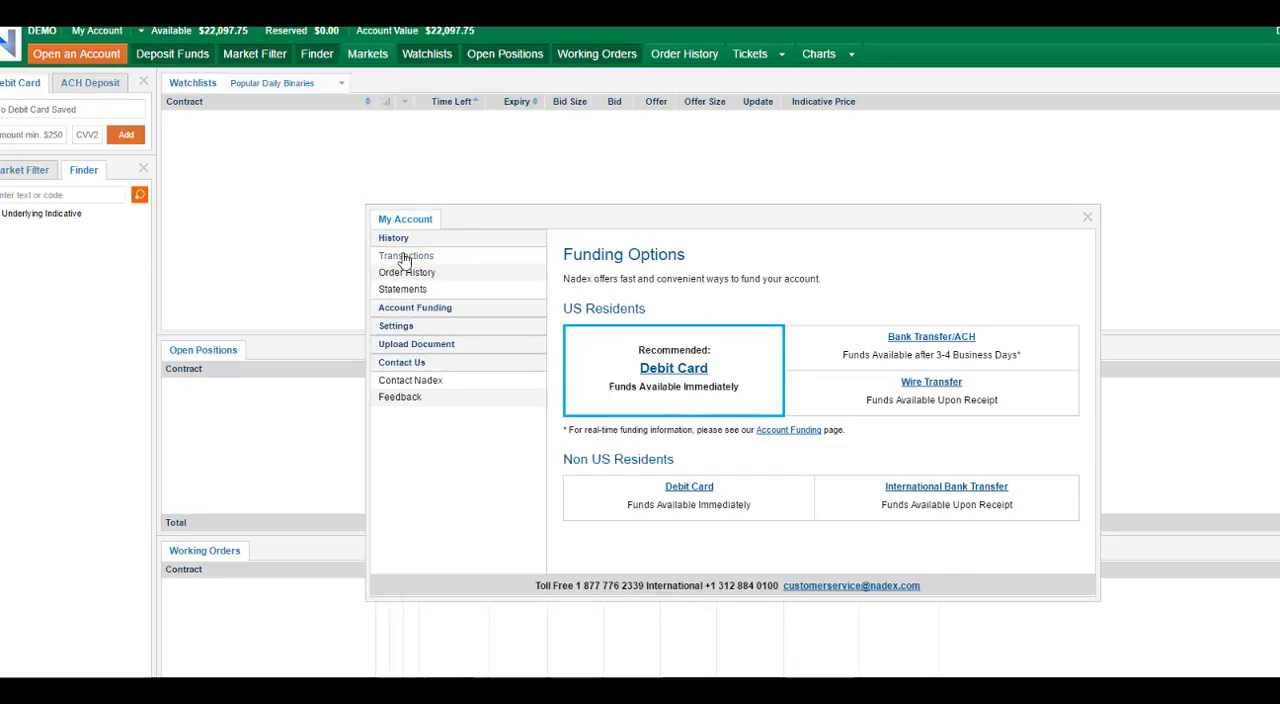
pyautogui.click(406, 258)
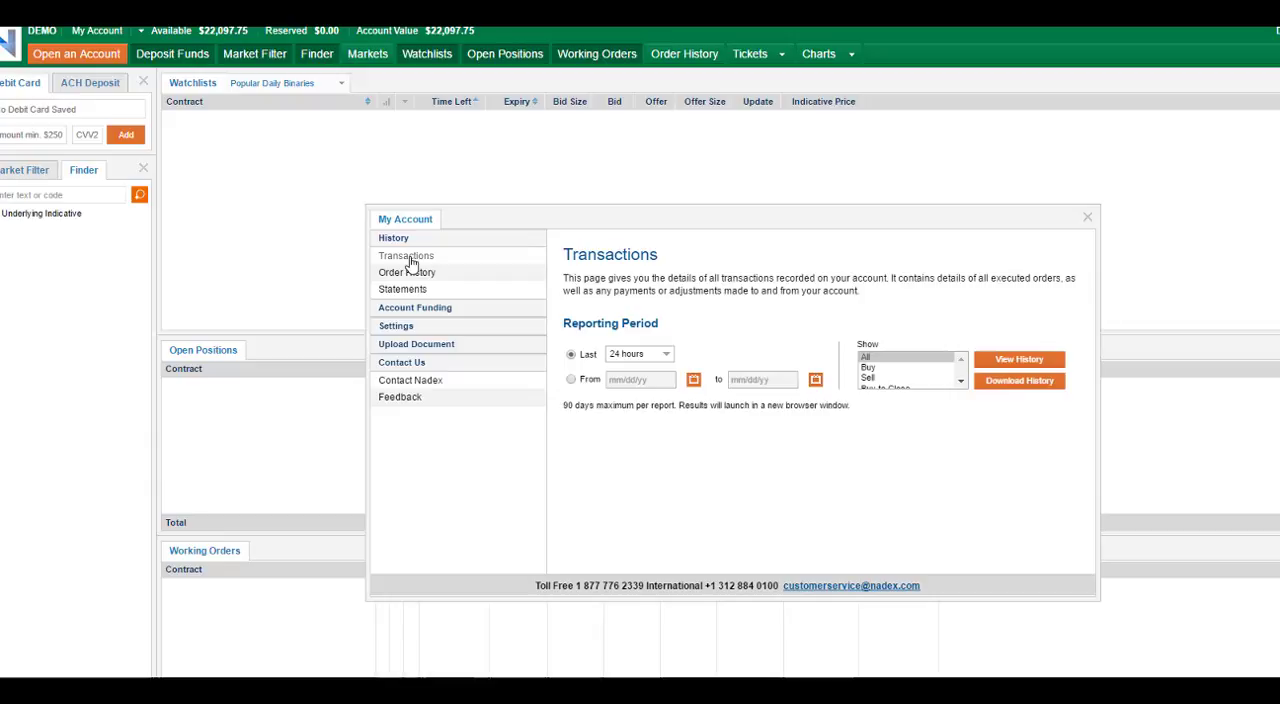
pyautogui.click(662, 356)
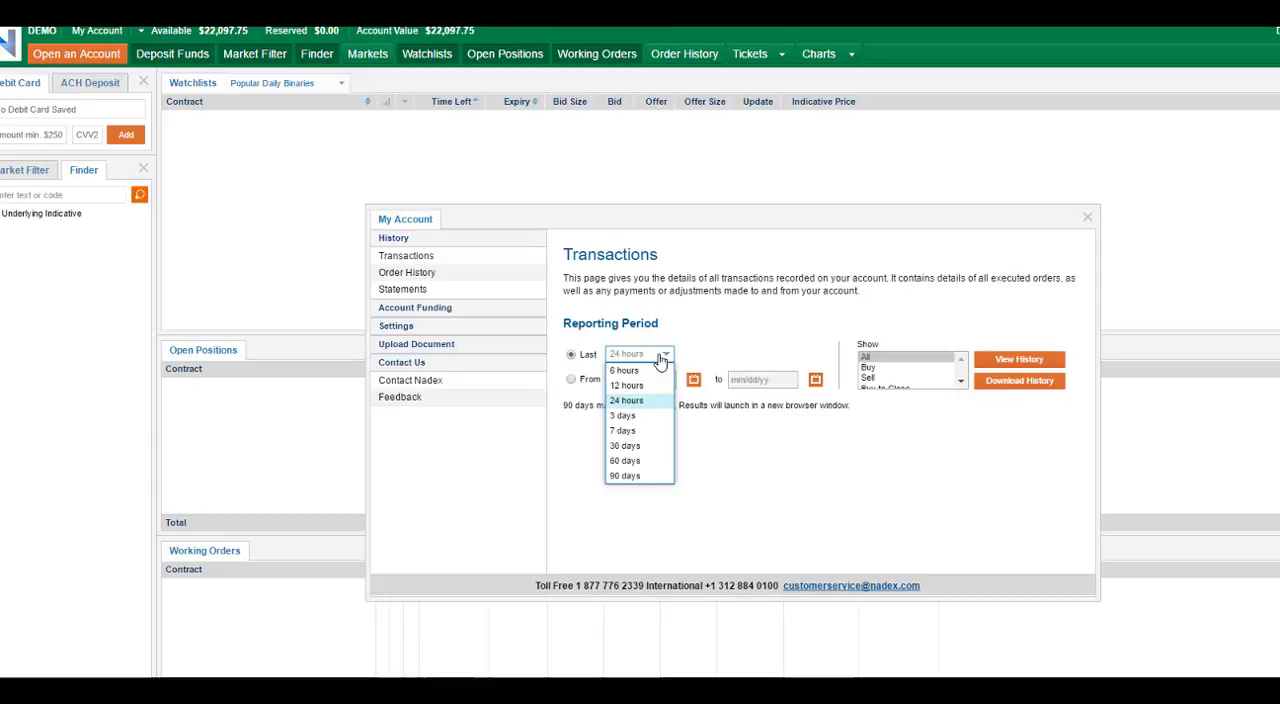
pyautogui.click(622, 416)
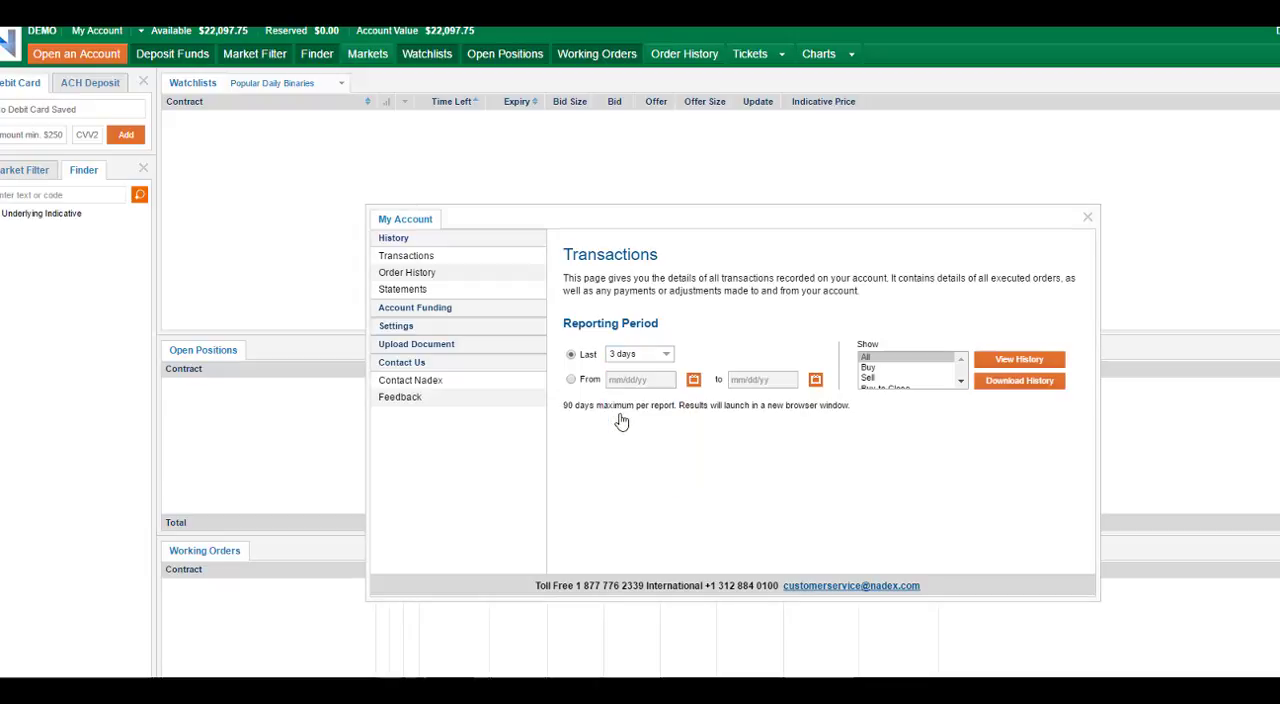
pyautogui.click(1008, 362)
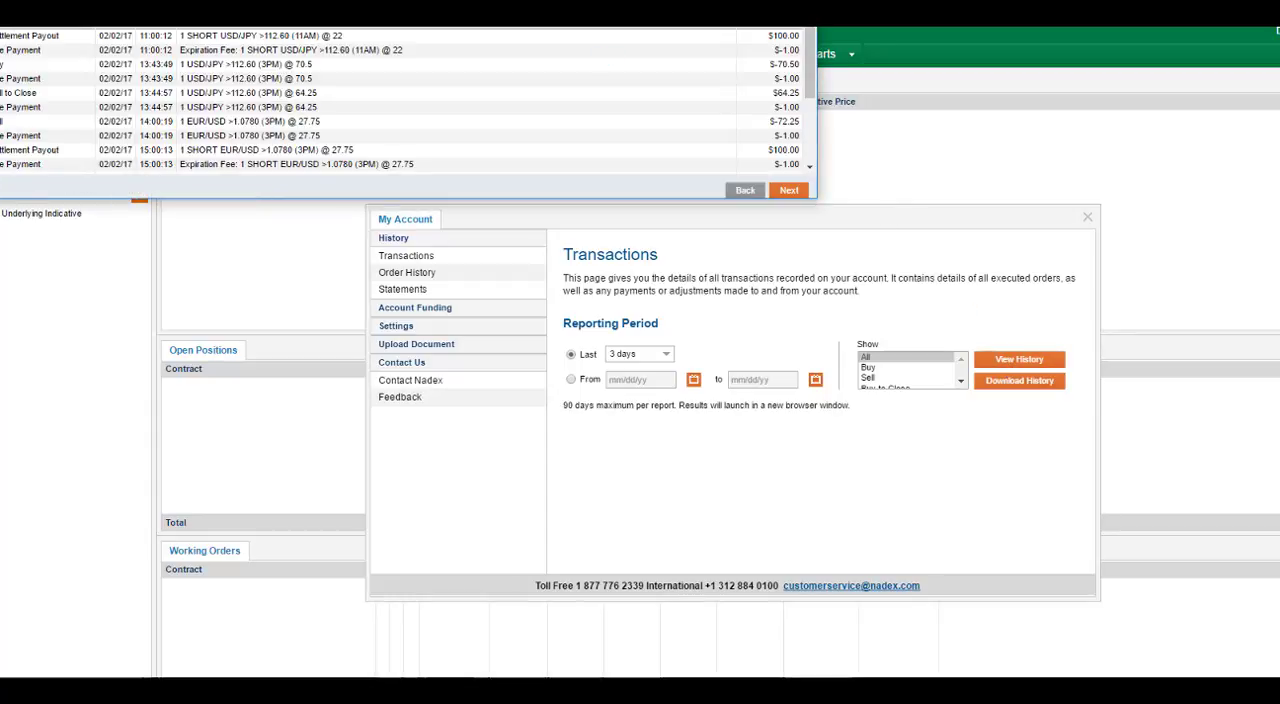
# Step: Reposition and enlarge the History window until every transaction on its first page fits, checking the following page in between
pyautogui.moveTo(428, 0); pyautogui.dragTo(667, 128)
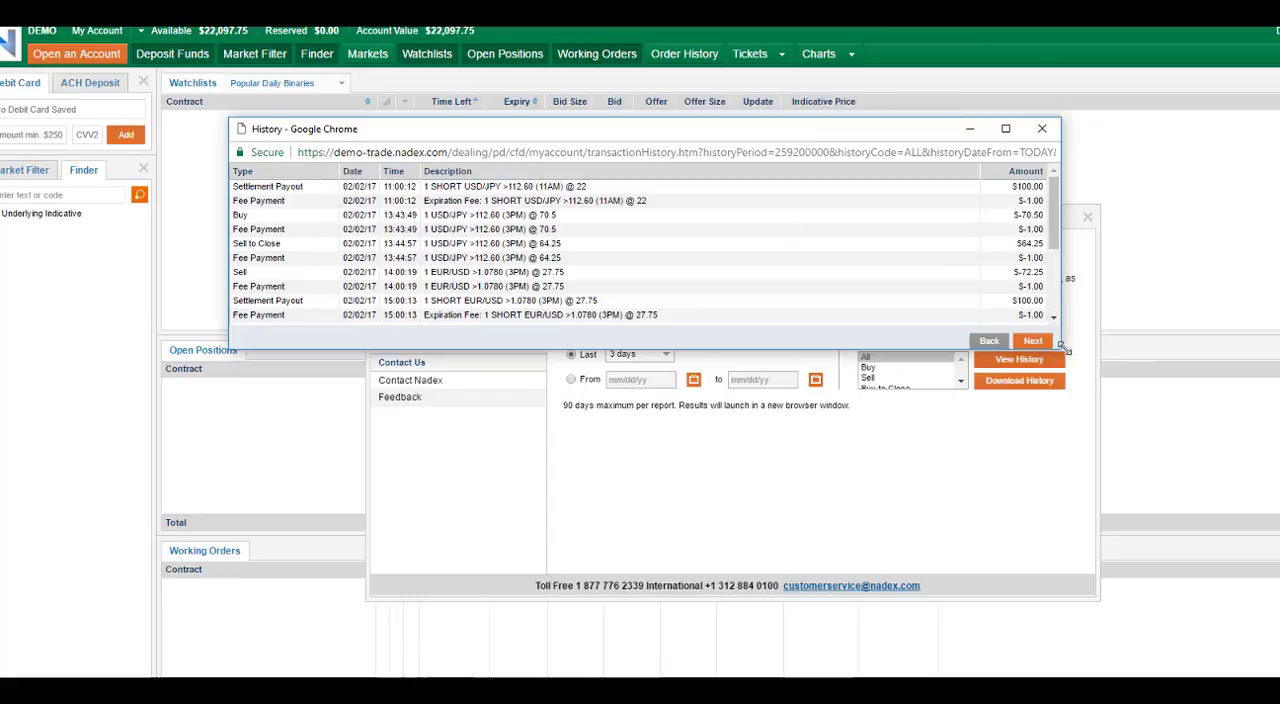
pyautogui.moveTo(897, 124); pyautogui.dragTo(814, 80)
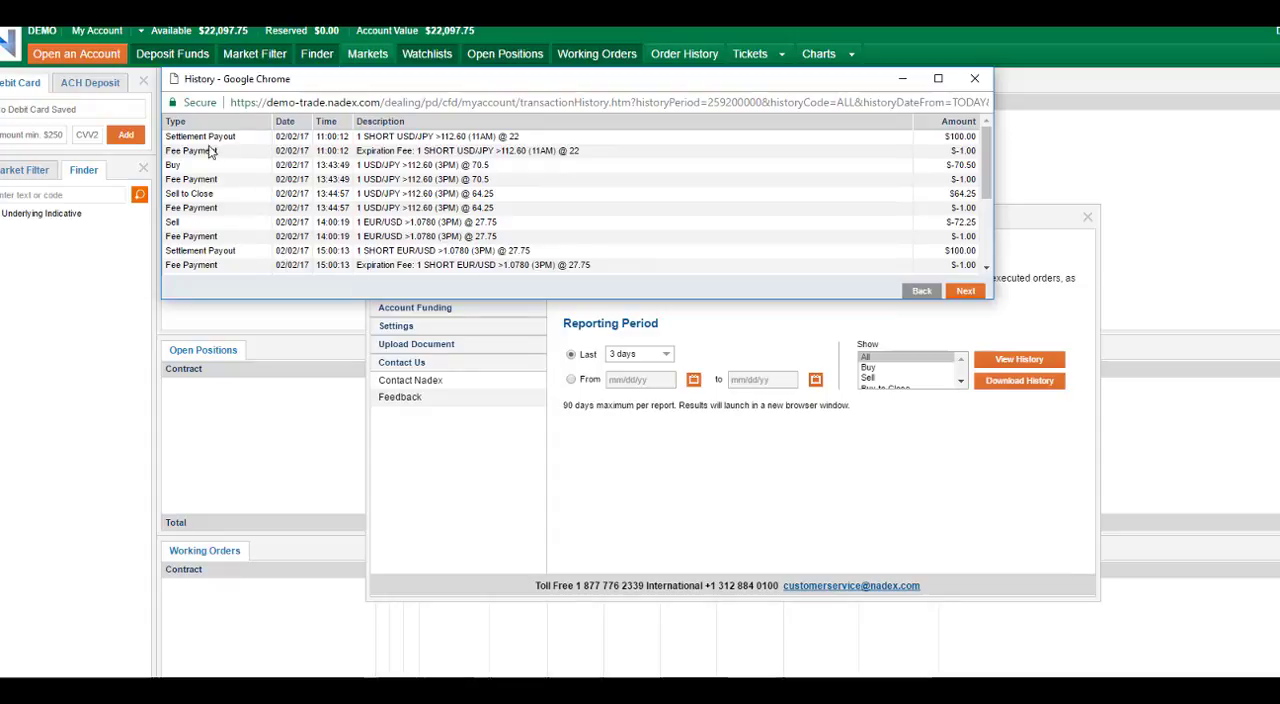
pyautogui.click(963, 292)
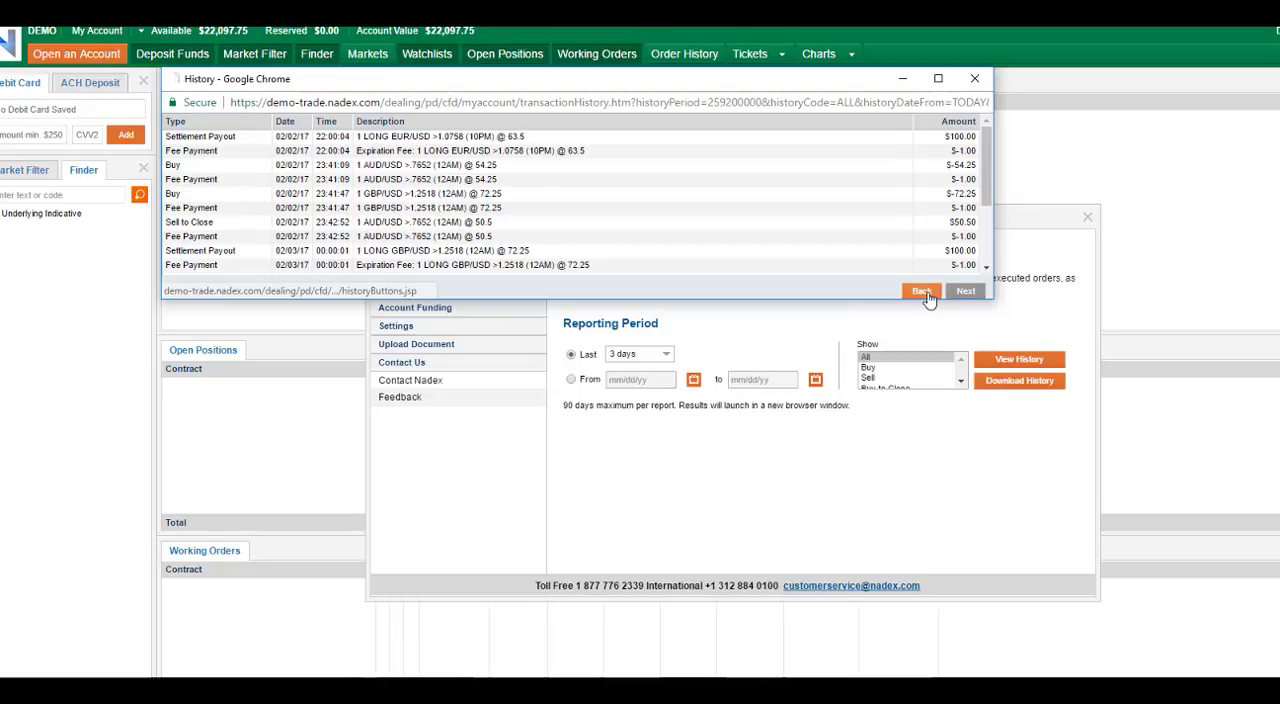
pyautogui.click(921, 292)
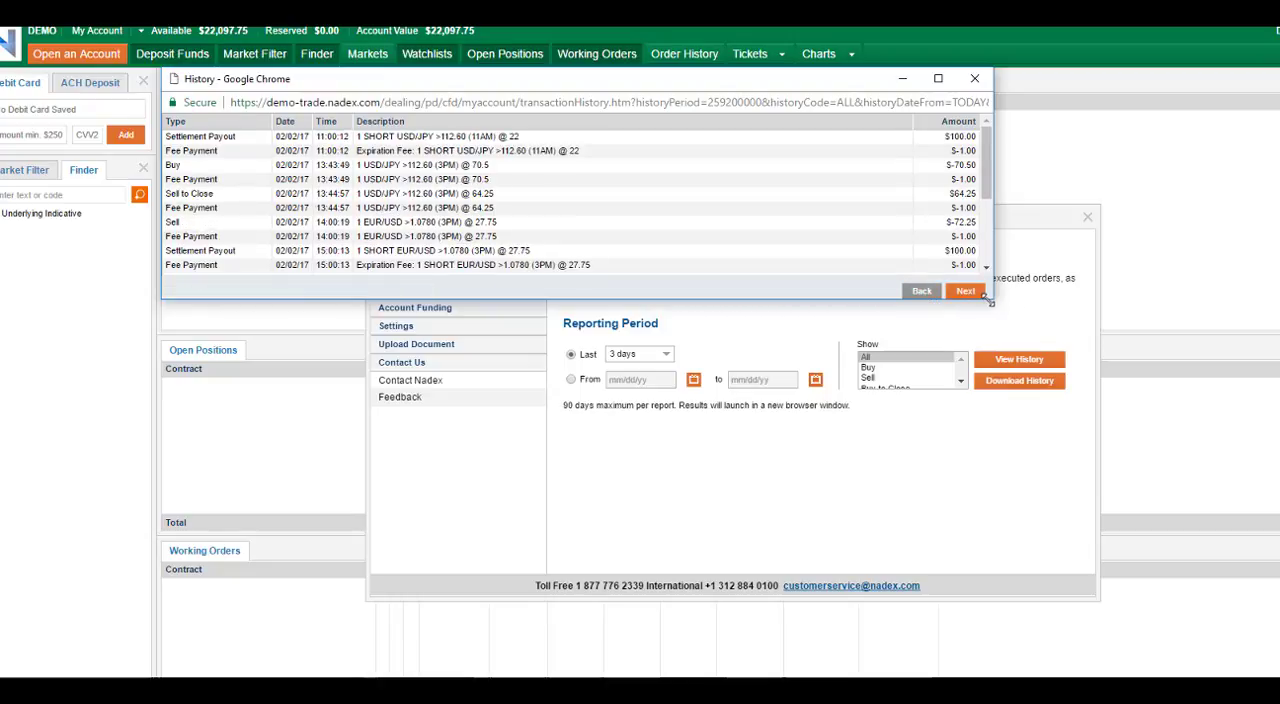
pyautogui.moveTo(993, 298); pyautogui.dragTo(959, 217)
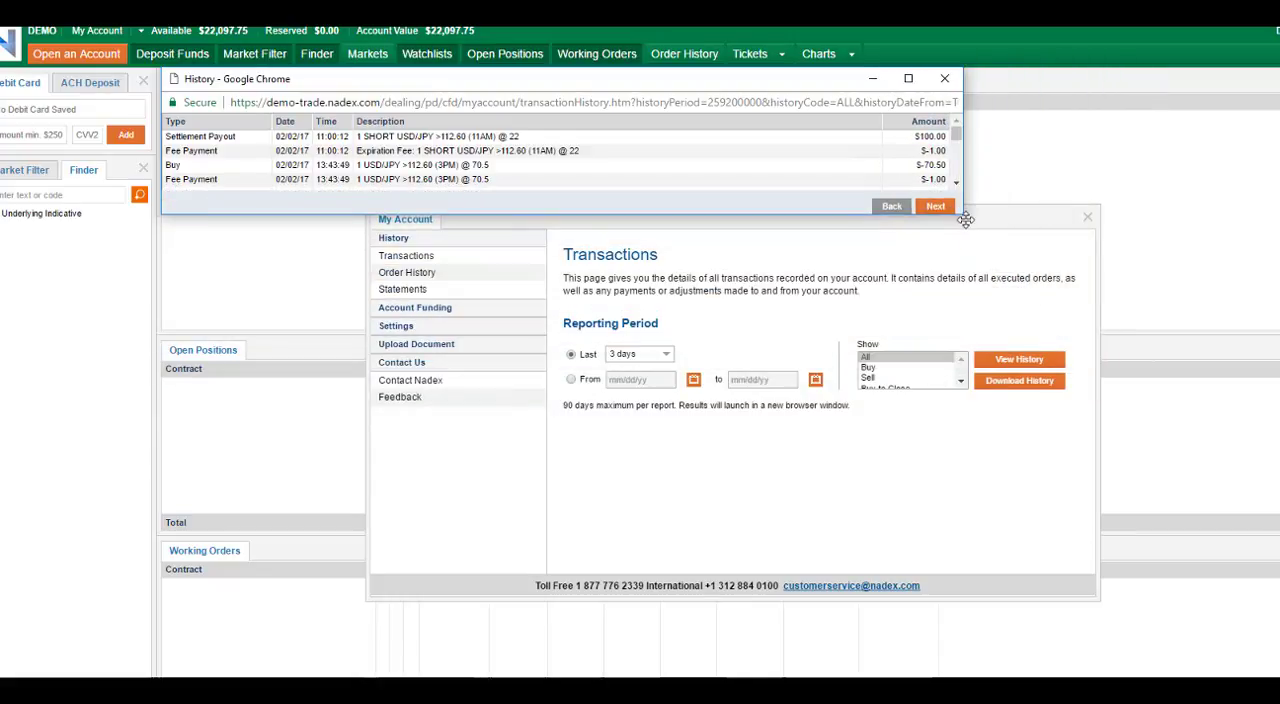
pyautogui.moveTo(963, 215); pyautogui.dragTo(1206, 490)
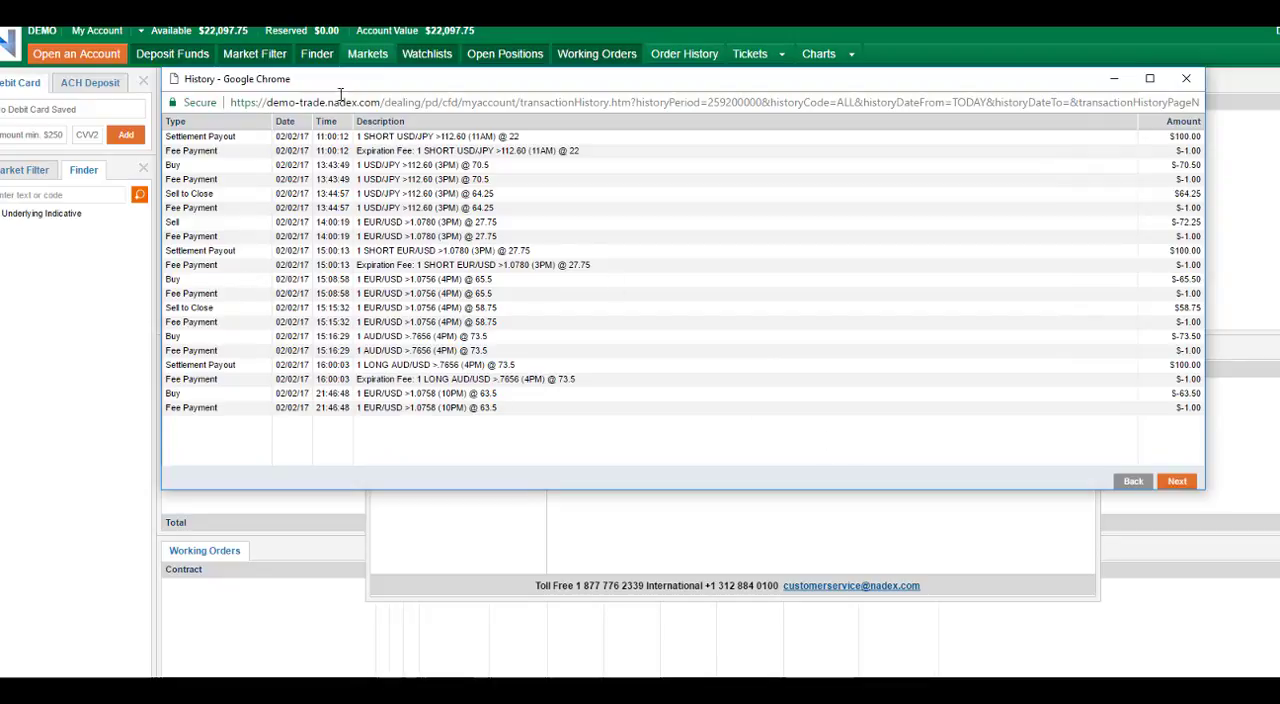
pyautogui.moveTo(340, 88); pyautogui.dragTo(338, 80)
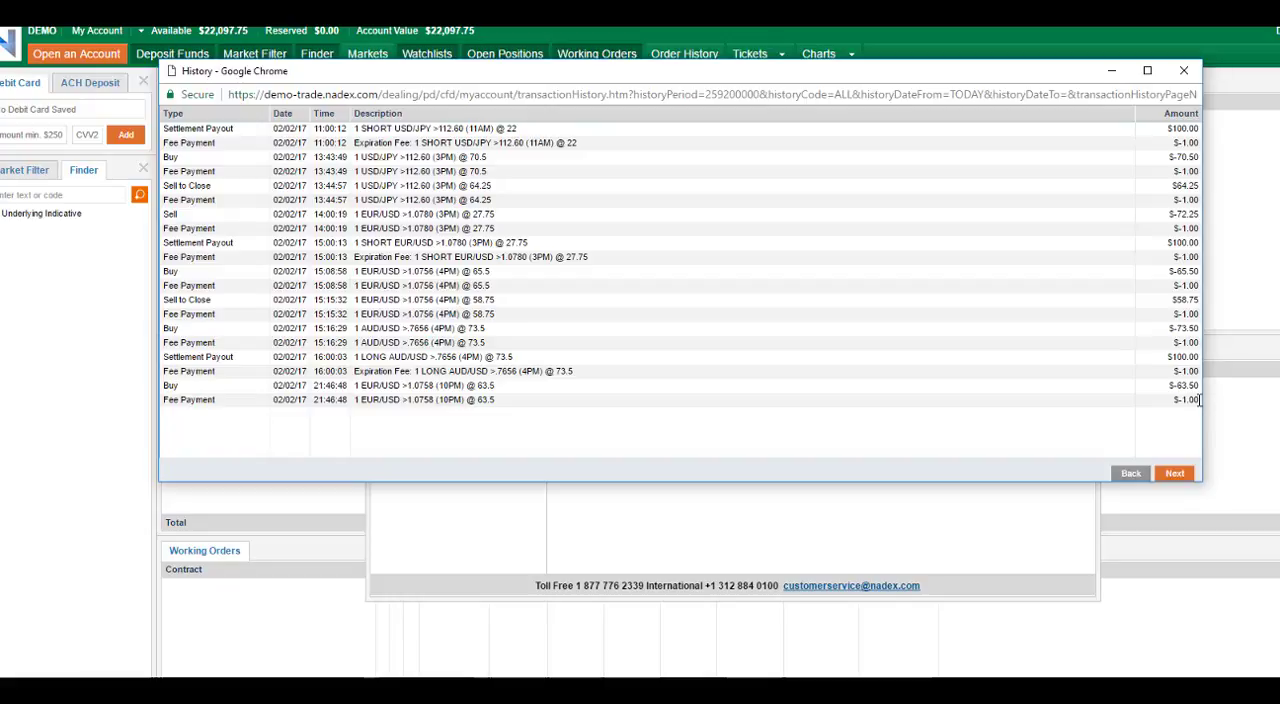
# Step: Copy all transactions on this history page into the Bob2 spreadsheet at cell A1, and bring up the following history page
pyautogui.moveTo(1199, 399); pyautogui.dragTo(163, 132)
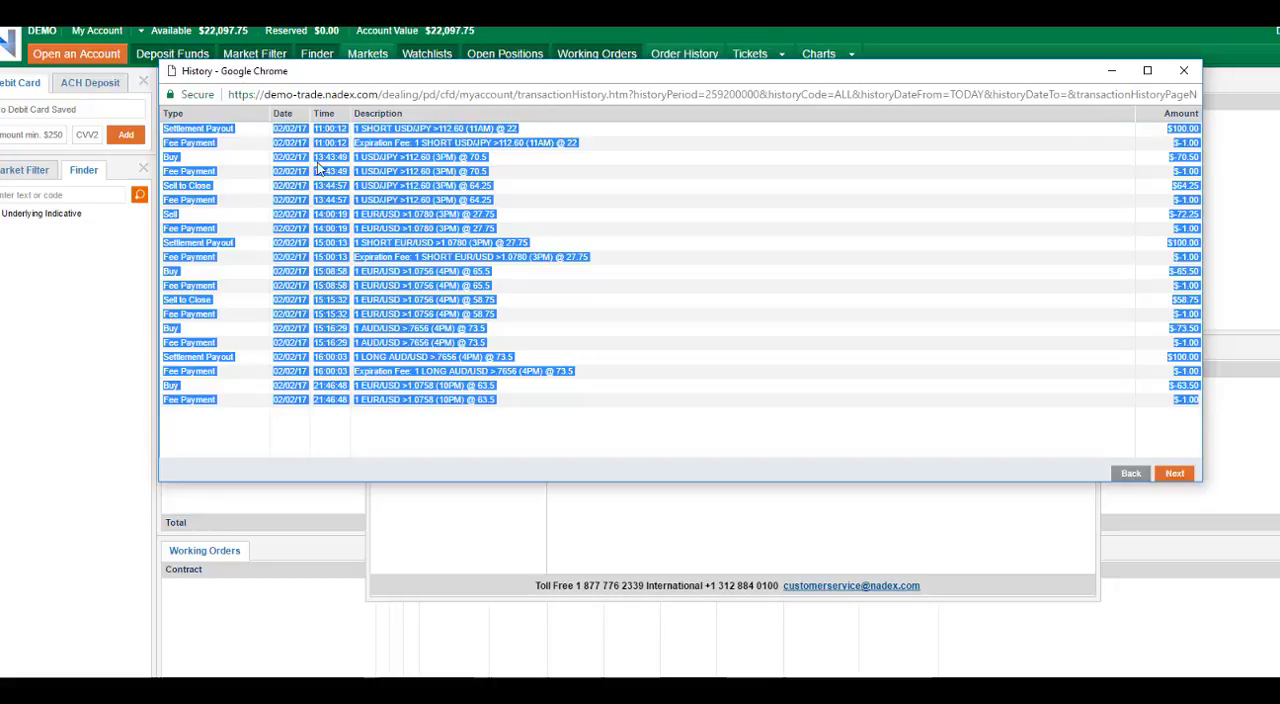
pyautogui.rightClick(405, 173)
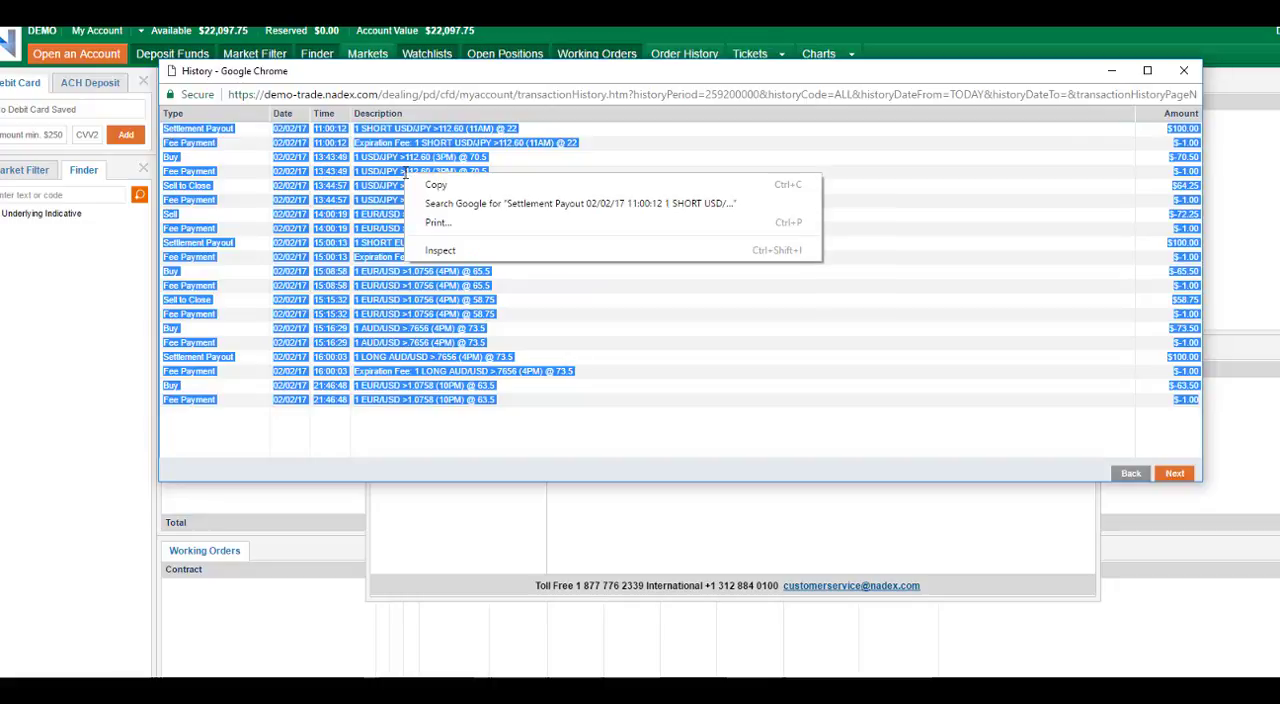
pyautogui.click(431, 186)
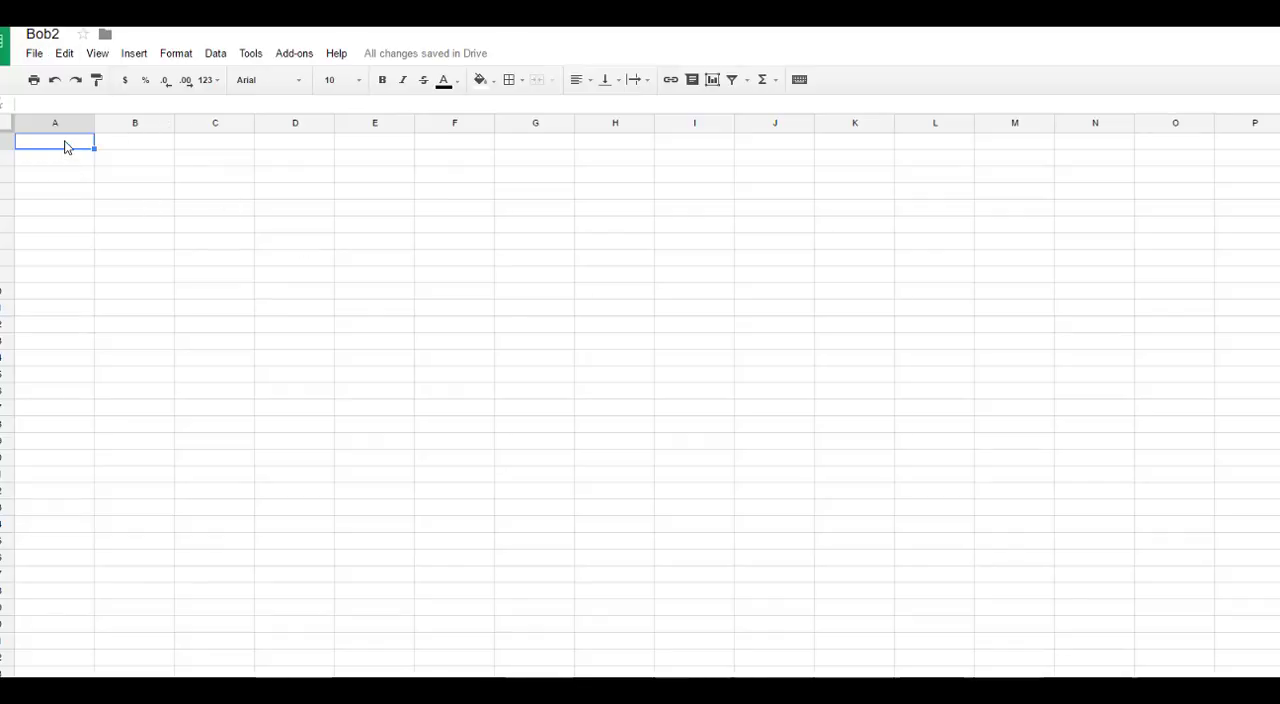
pyautogui.rightClick(66, 147)
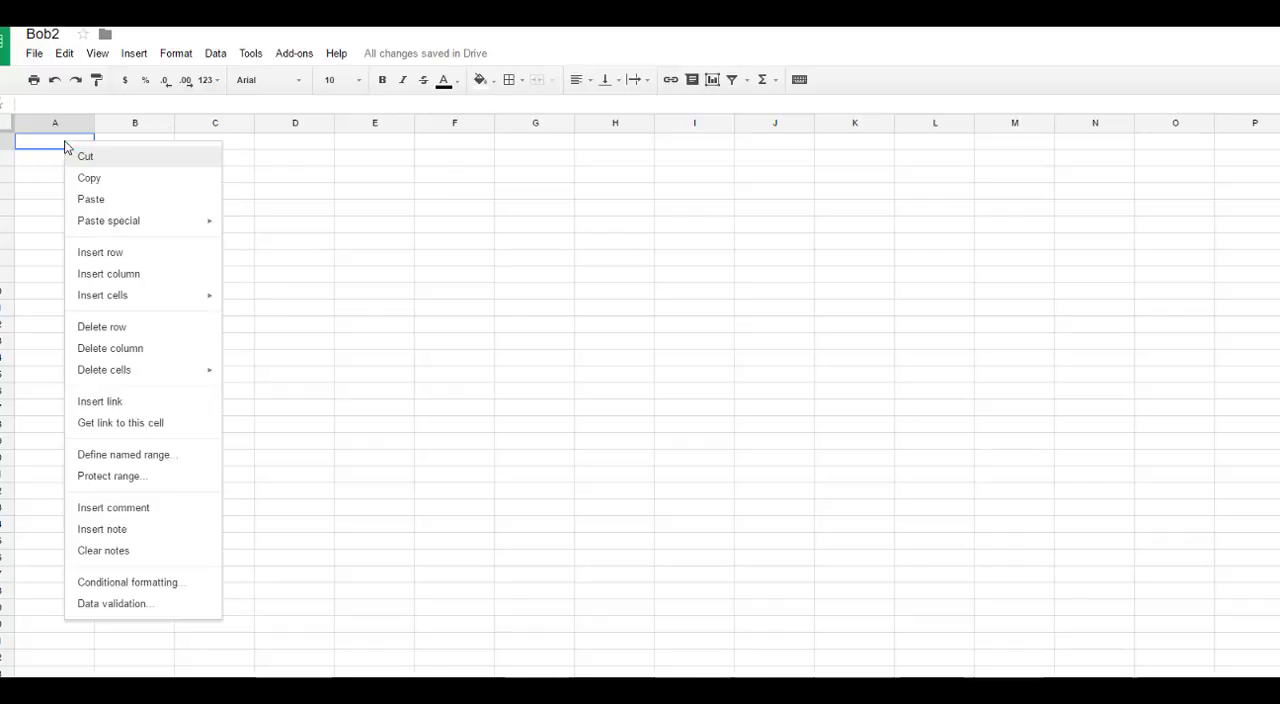
pyautogui.click(91, 200)
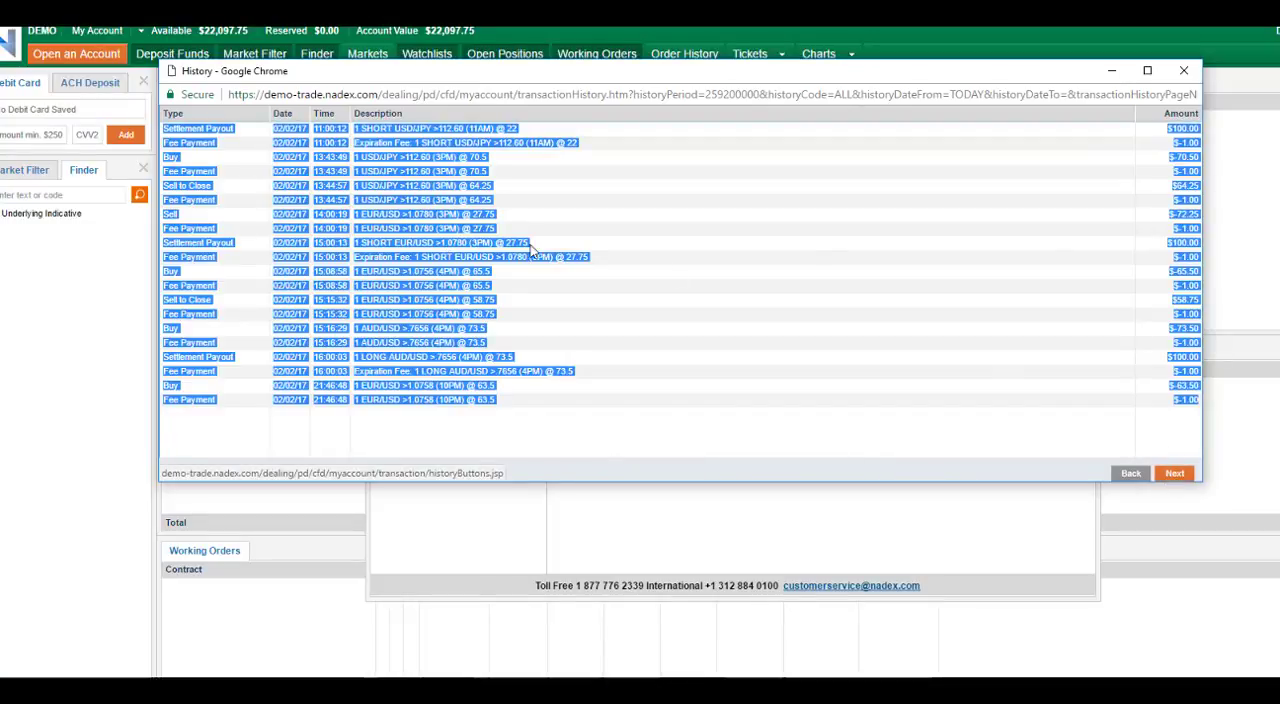
pyautogui.click(1169, 480)
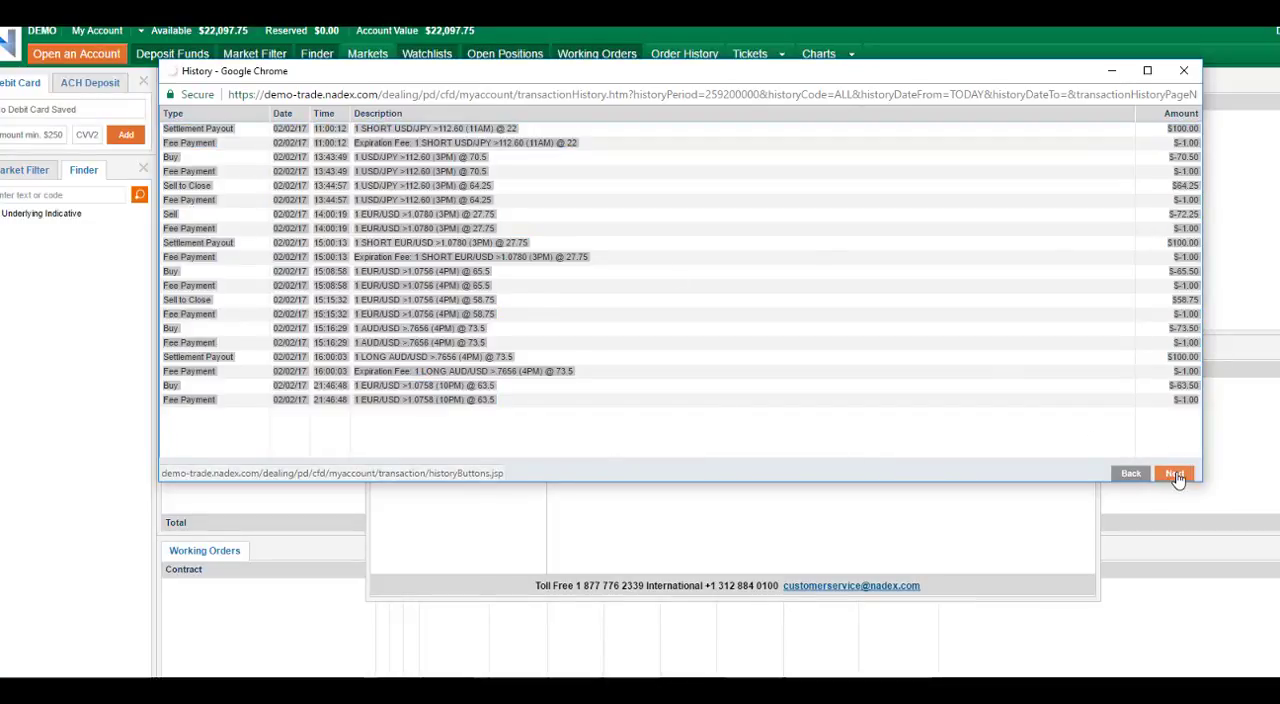
# Step: Try adding the second history page's transactions to the spreadsheet from cell A21, and undo the paste
pyautogui.moveTo(1200, 369); pyautogui.dragTo(166, 132)
pyautogui.rightClick(187, 135)
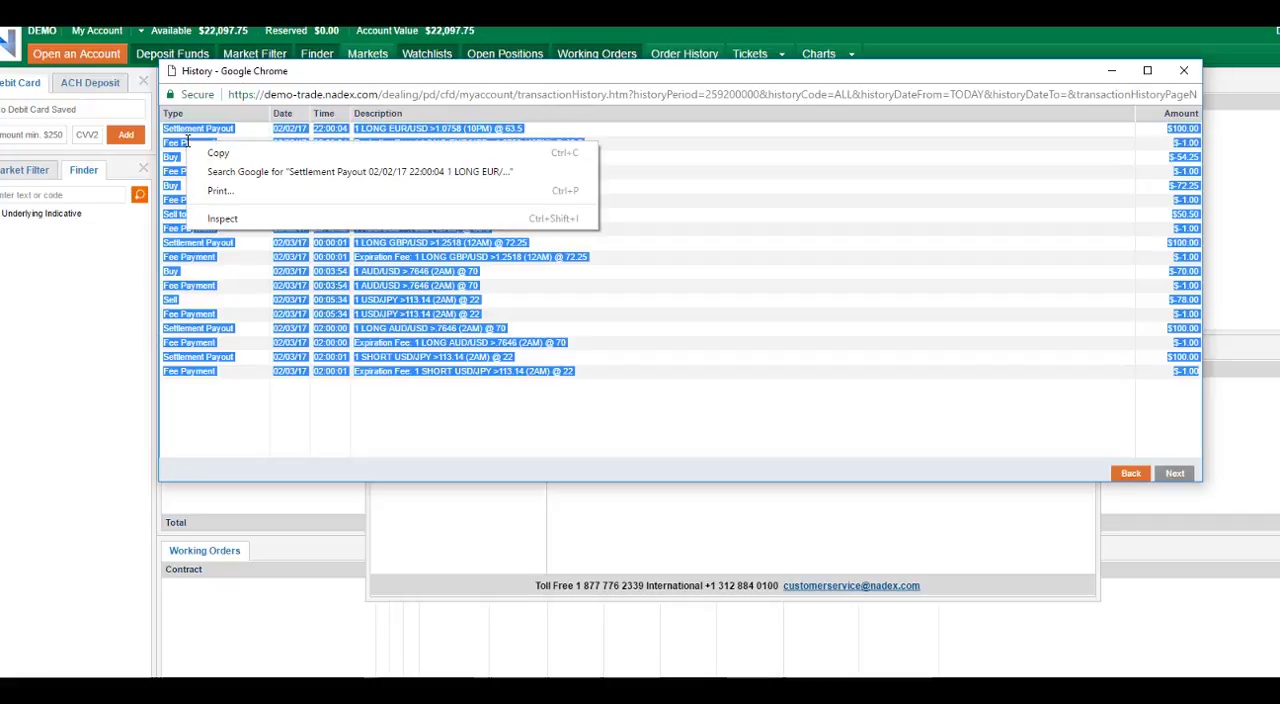
pyautogui.click(218, 150)
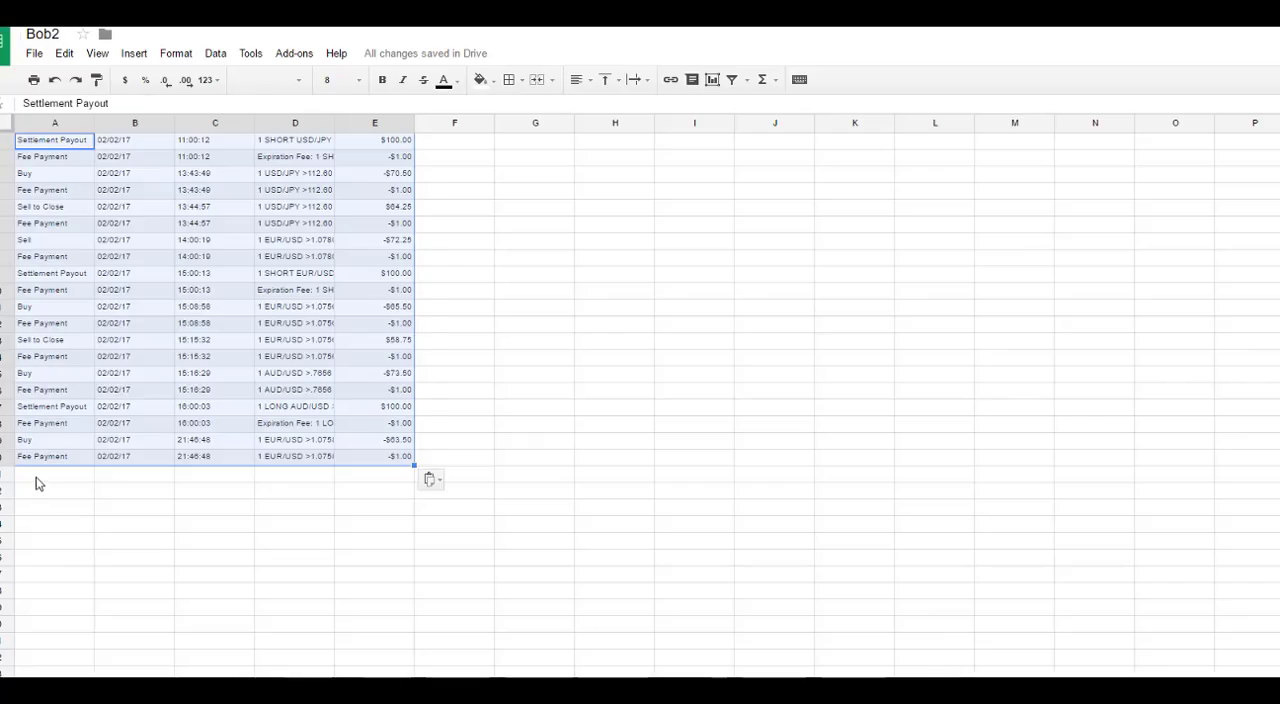
pyautogui.click(36, 479)
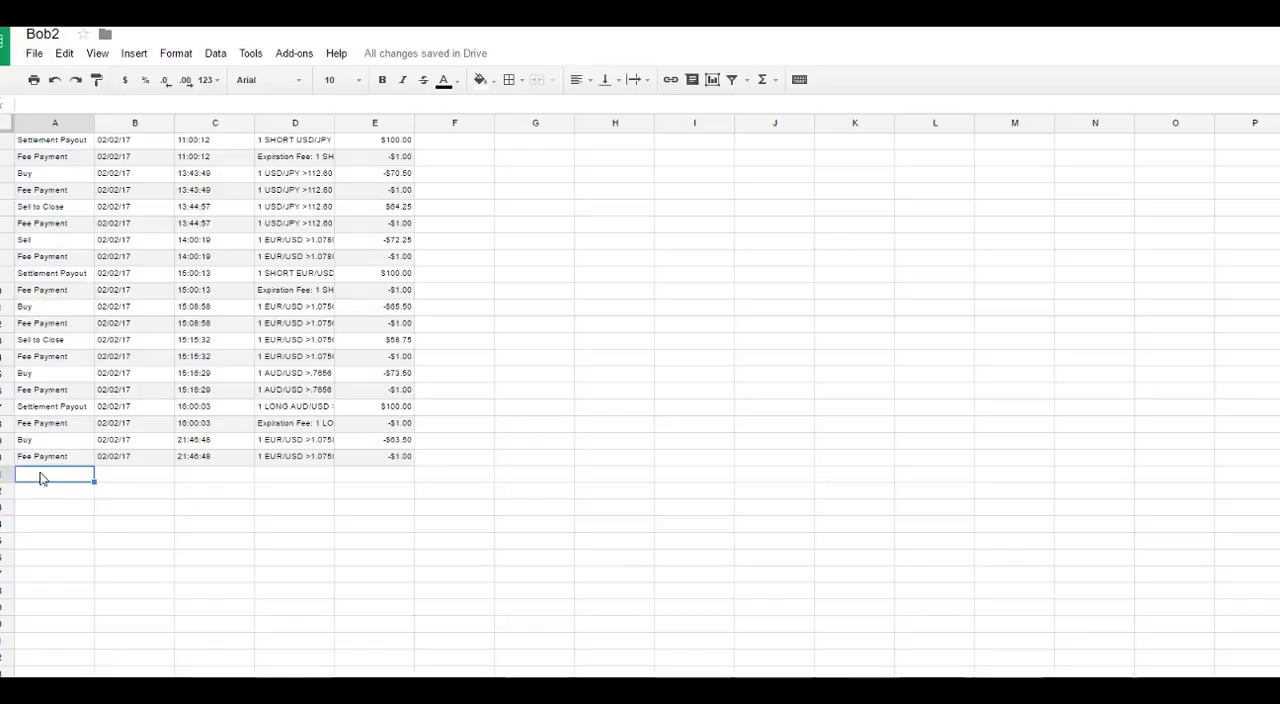
pyautogui.rightClick(42, 479)
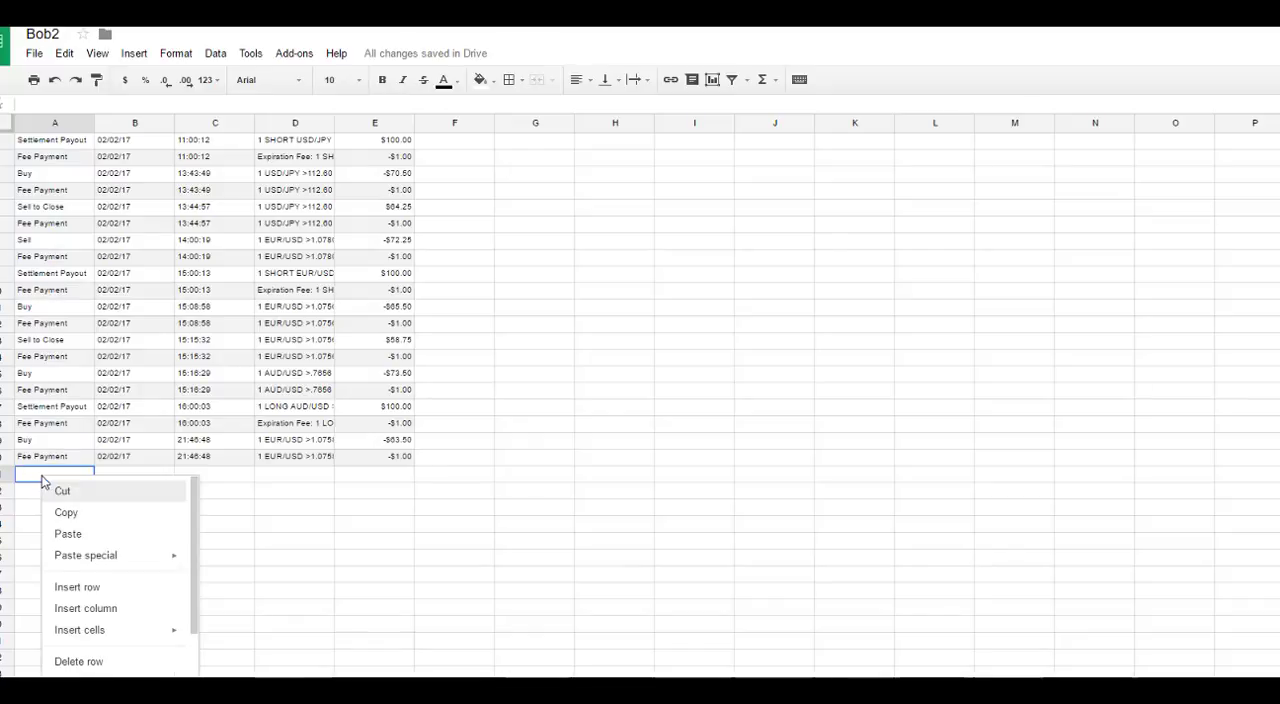
pyautogui.click(68, 535)
pyautogui.scroll(-3, 340, 400)
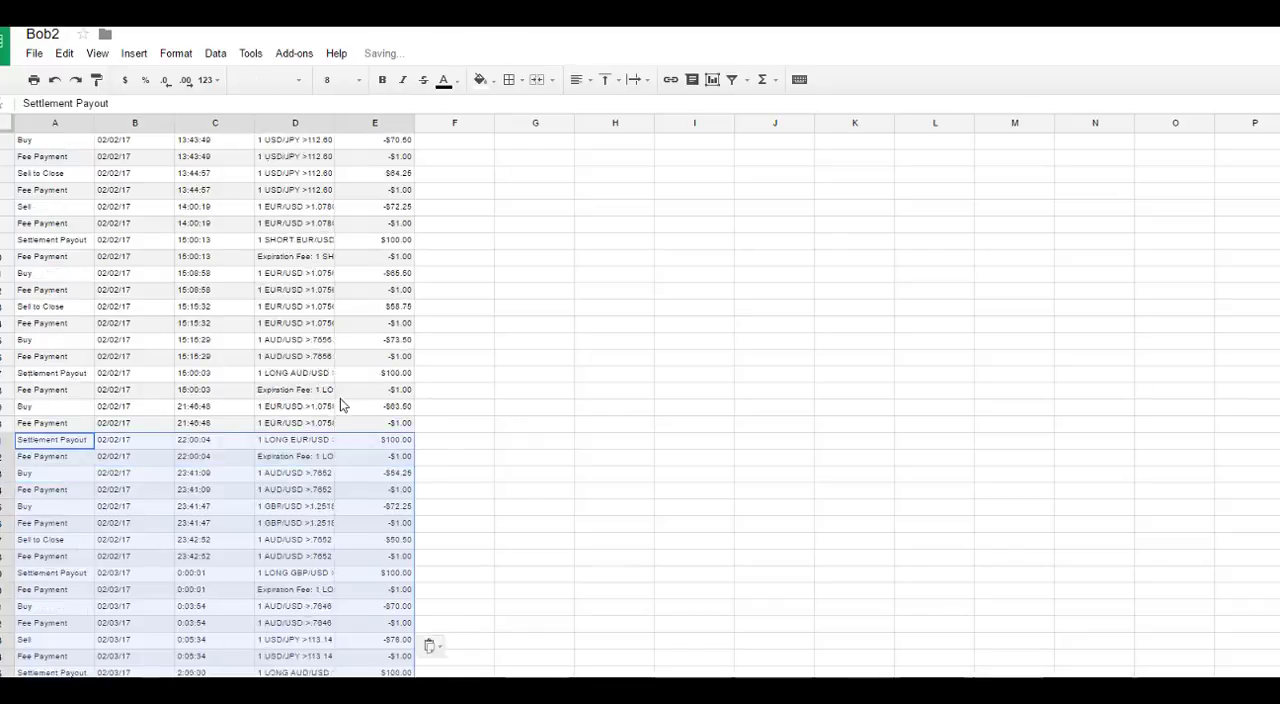
pyautogui.hotkey('ctrl', 'z')
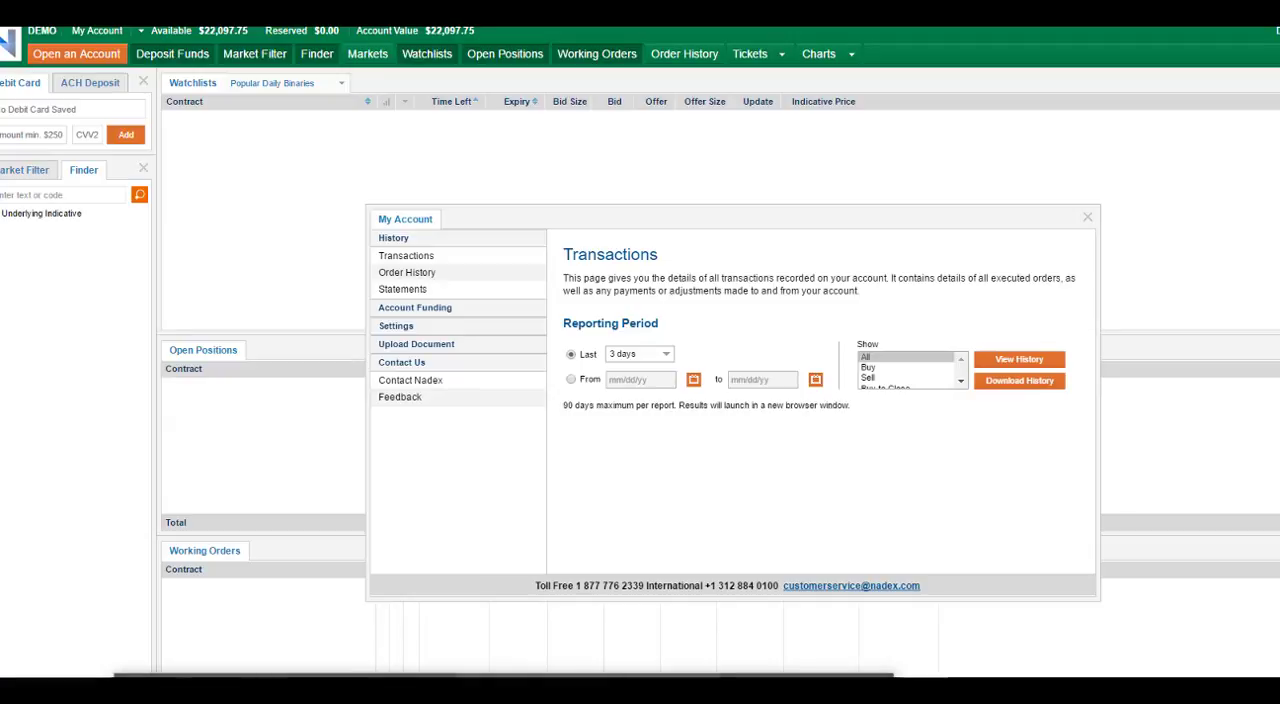
# Step: Copy the second history page's transactions again and paste them directly below the existing spreadsheet rows, starting at cell A21
pyautogui.click(808, 690)
pyautogui.click(327, 219)
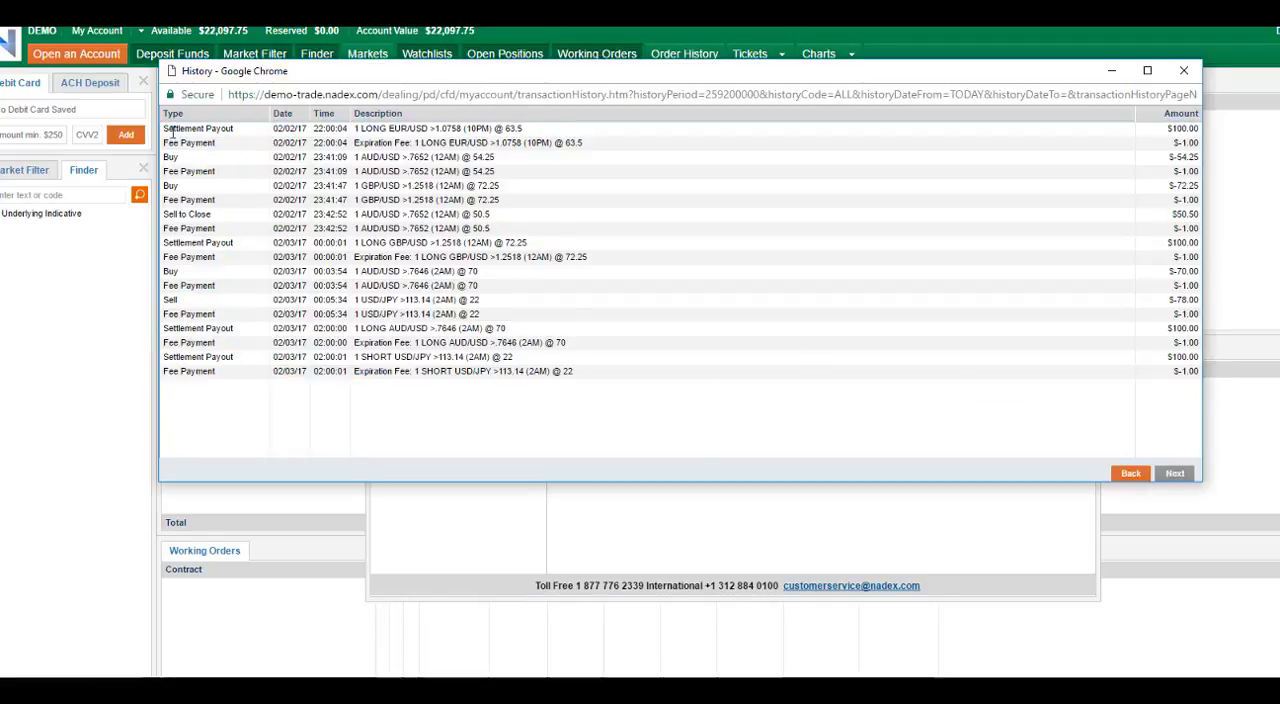
pyautogui.moveTo(165, 137); pyautogui.dragTo(1193, 371)
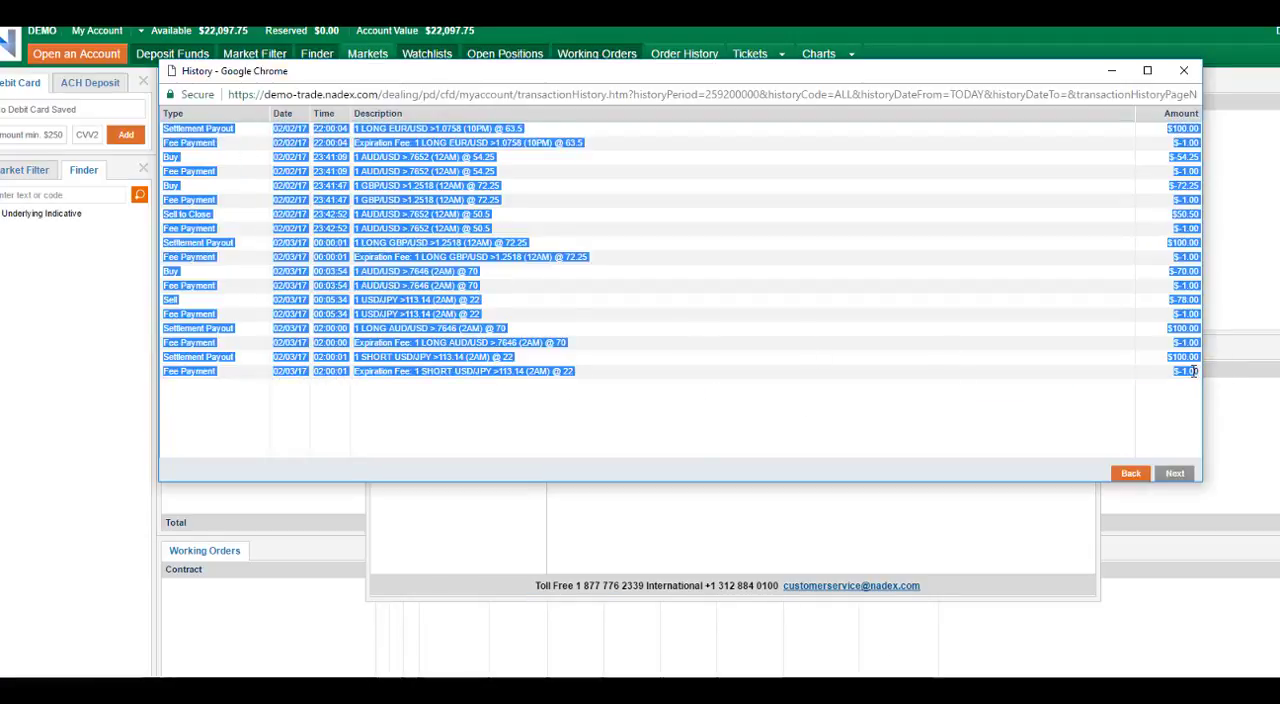
pyautogui.rightClick(431, 281)
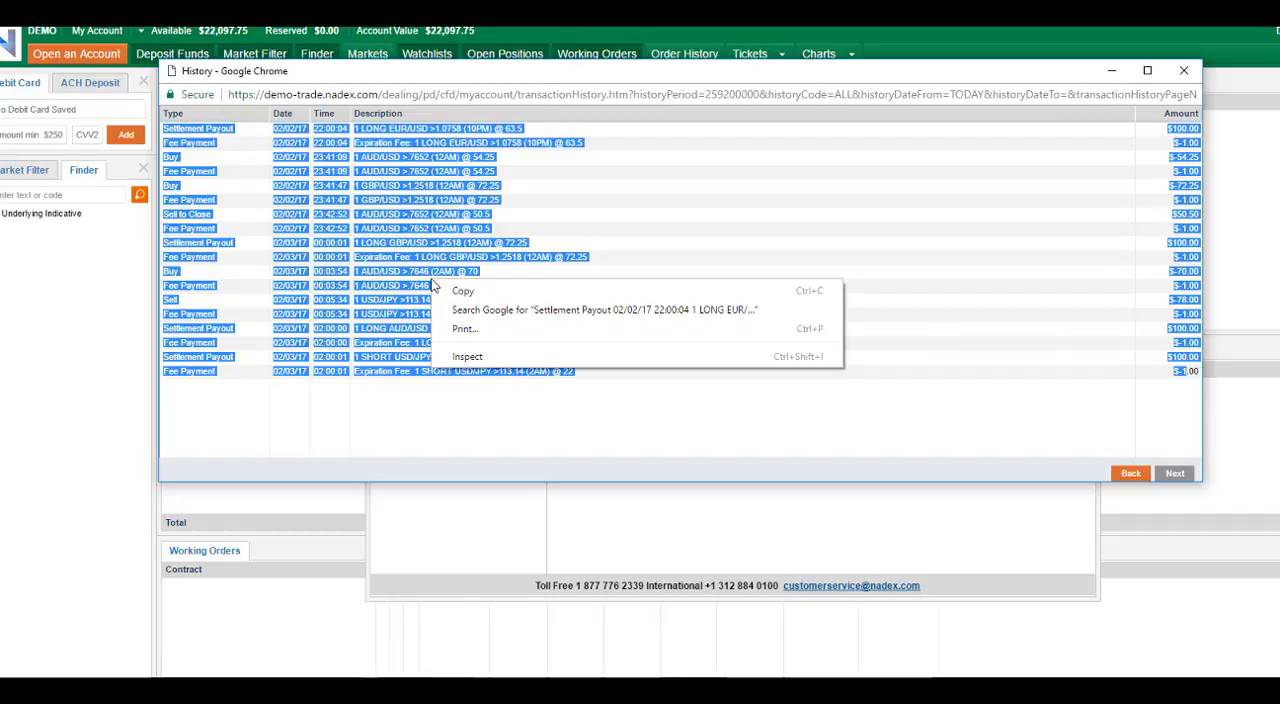
pyautogui.click(447, 293)
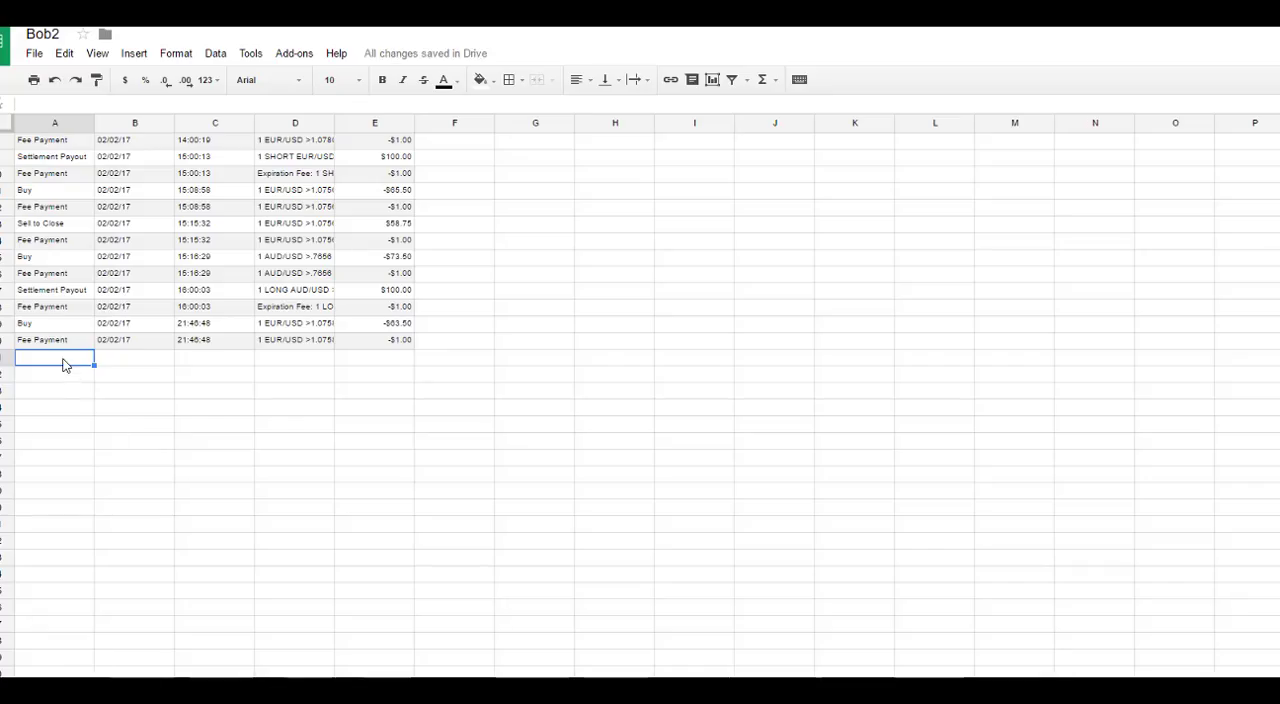
pyautogui.rightClick(63, 365)
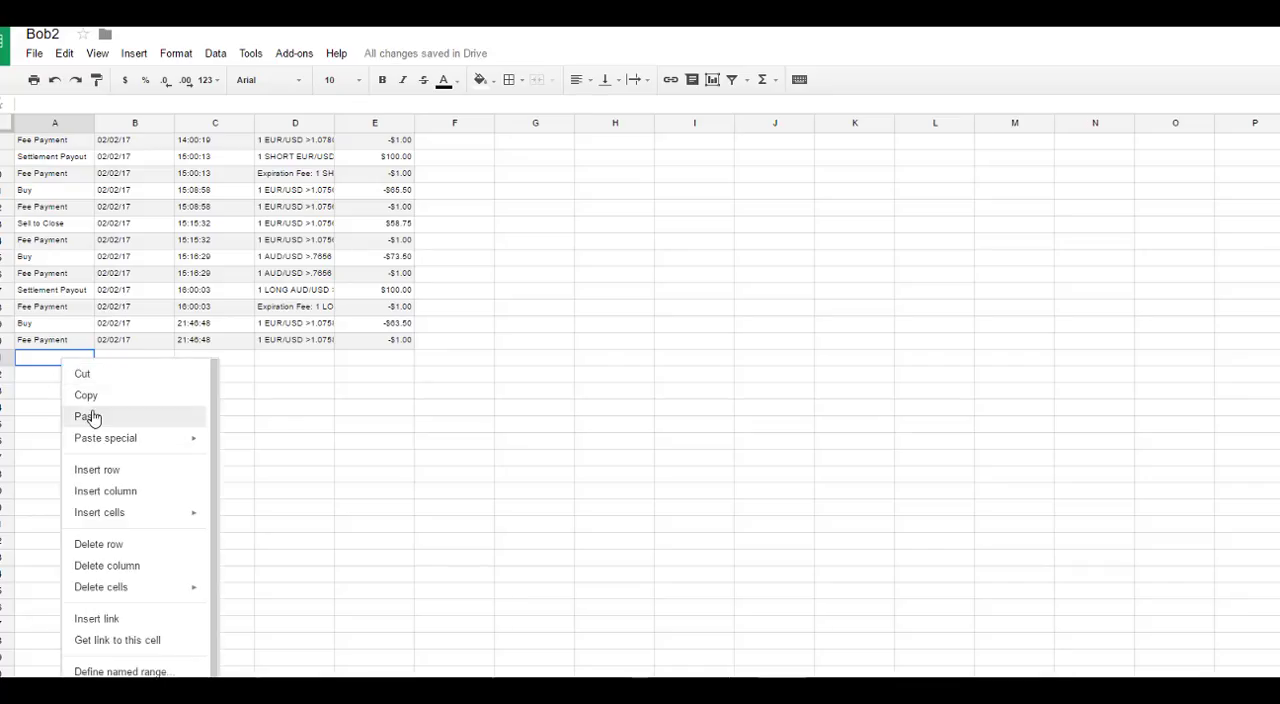
pyautogui.click(94, 417)
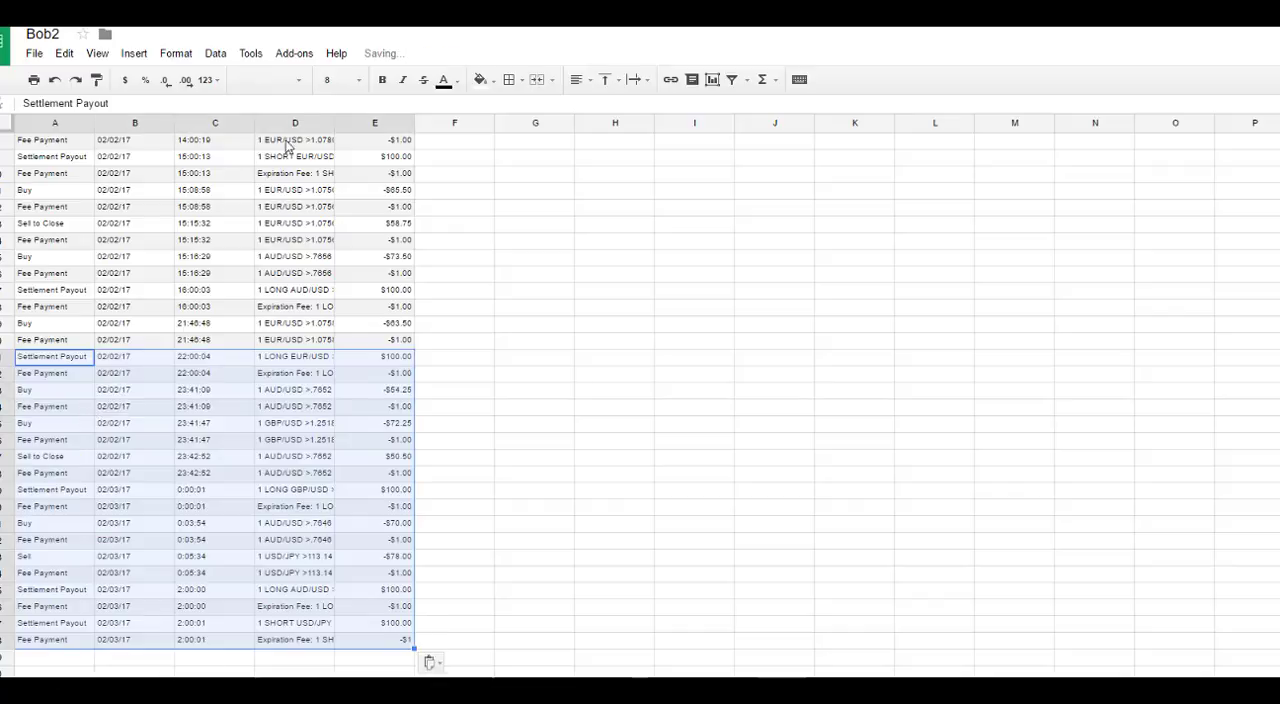
# Step: Widen column D until the longest transaction descriptions fit completely
pyautogui.moveTo(335, 122); pyautogui.dragTo(463, 132)
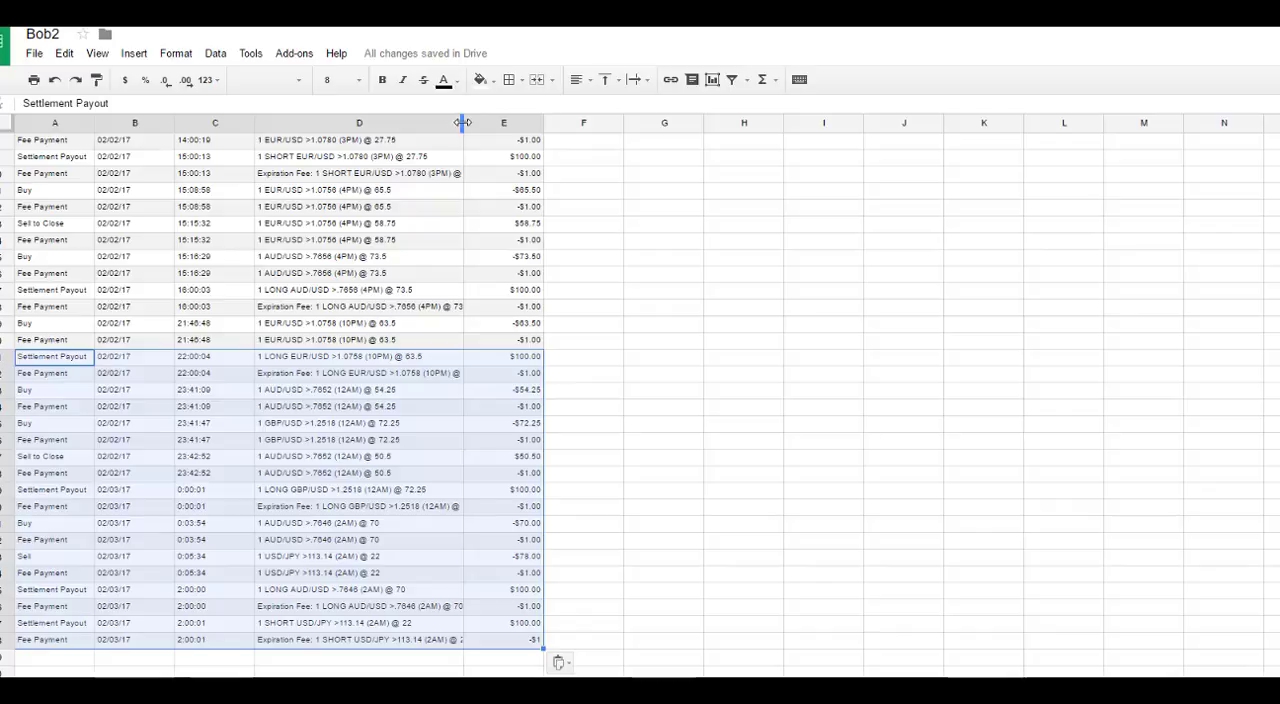
pyautogui.moveTo(463, 122); pyautogui.dragTo(521, 122)
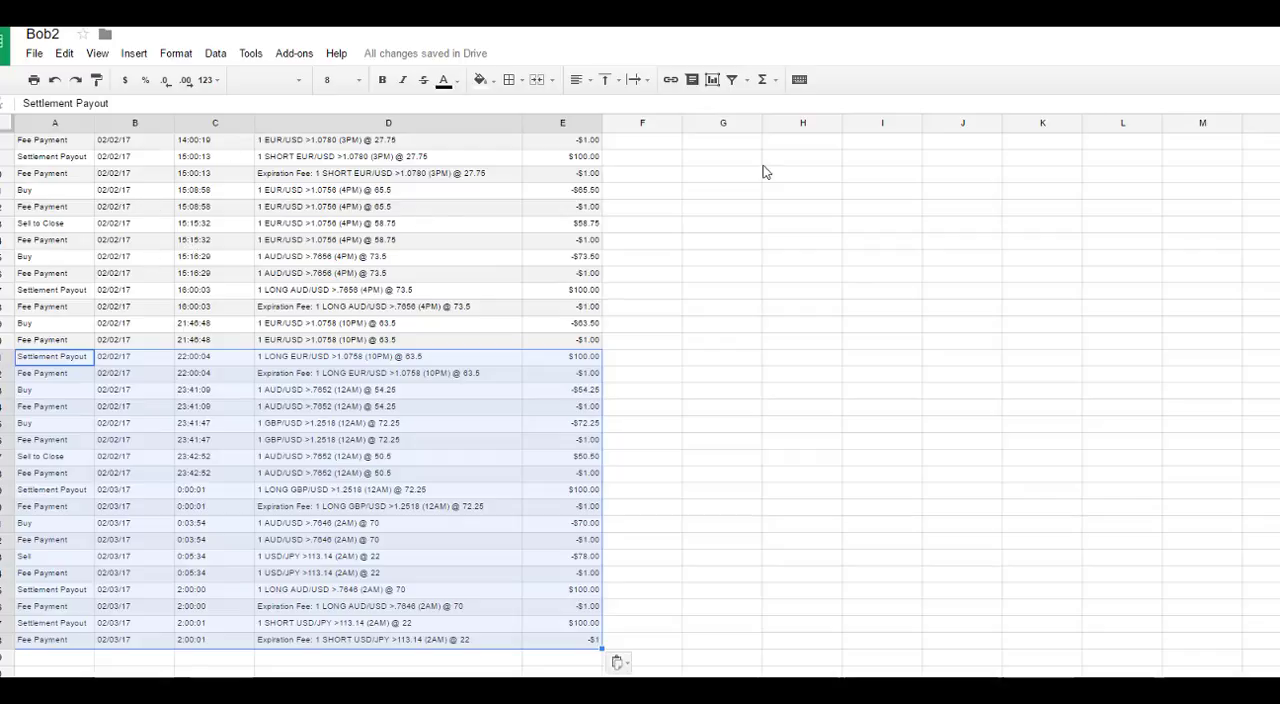
pyautogui.click(791, 163)
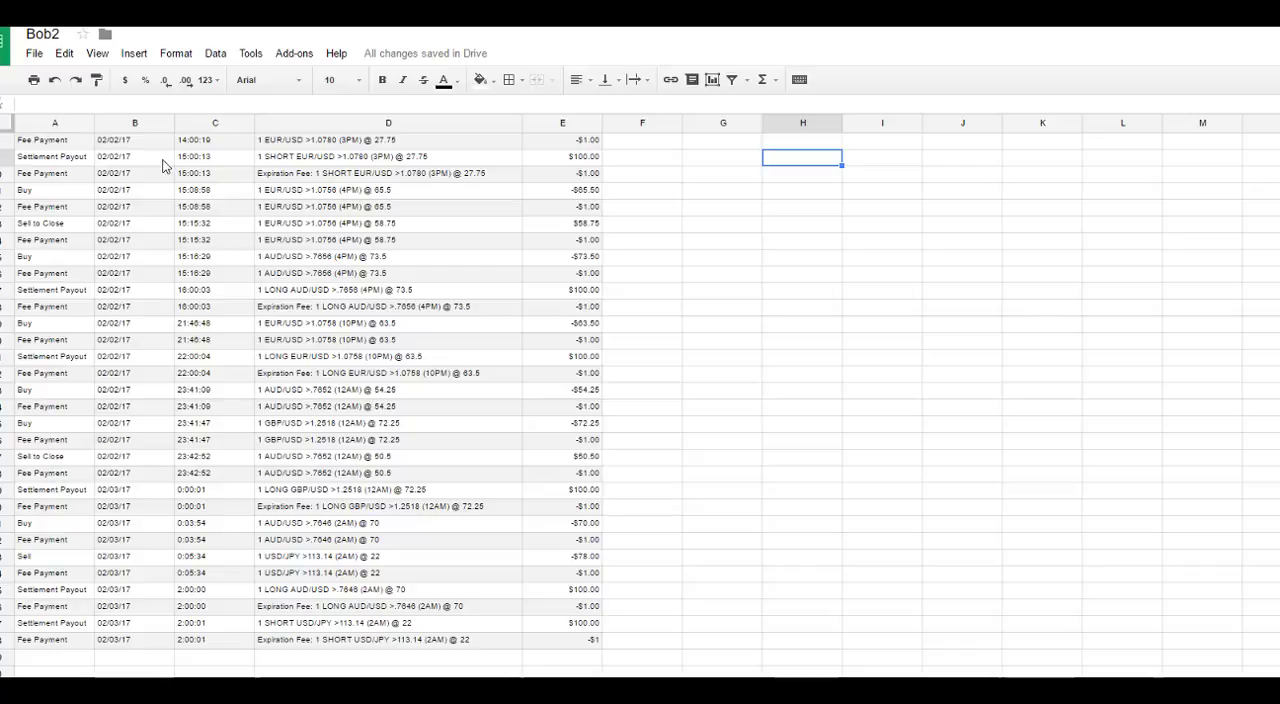
# Step: Clear the settlement payout and expiration fee entries in A1:E2, and delete row 2 so one blank row remains above the data
pyautogui.scroll(2, 146, 234)
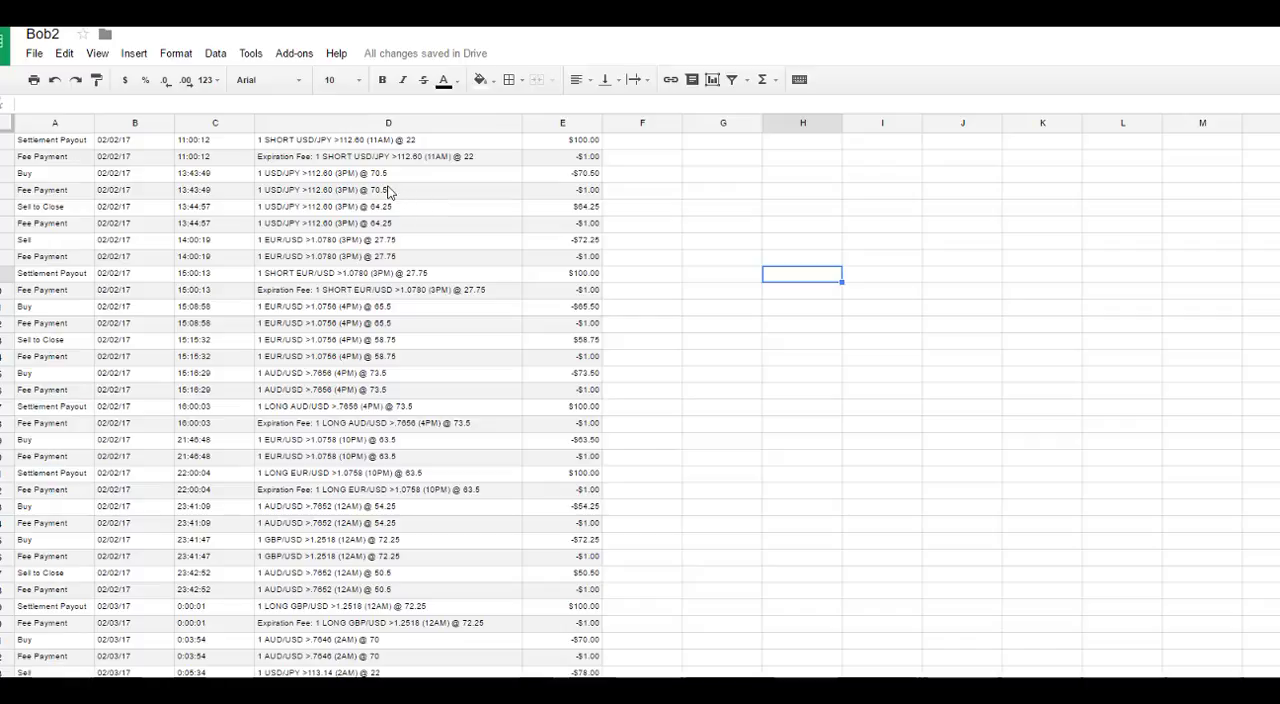
pyautogui.moveTo(595, 157); pyautogui.dragTo(11, 150)
pyautogui.press('Delete')
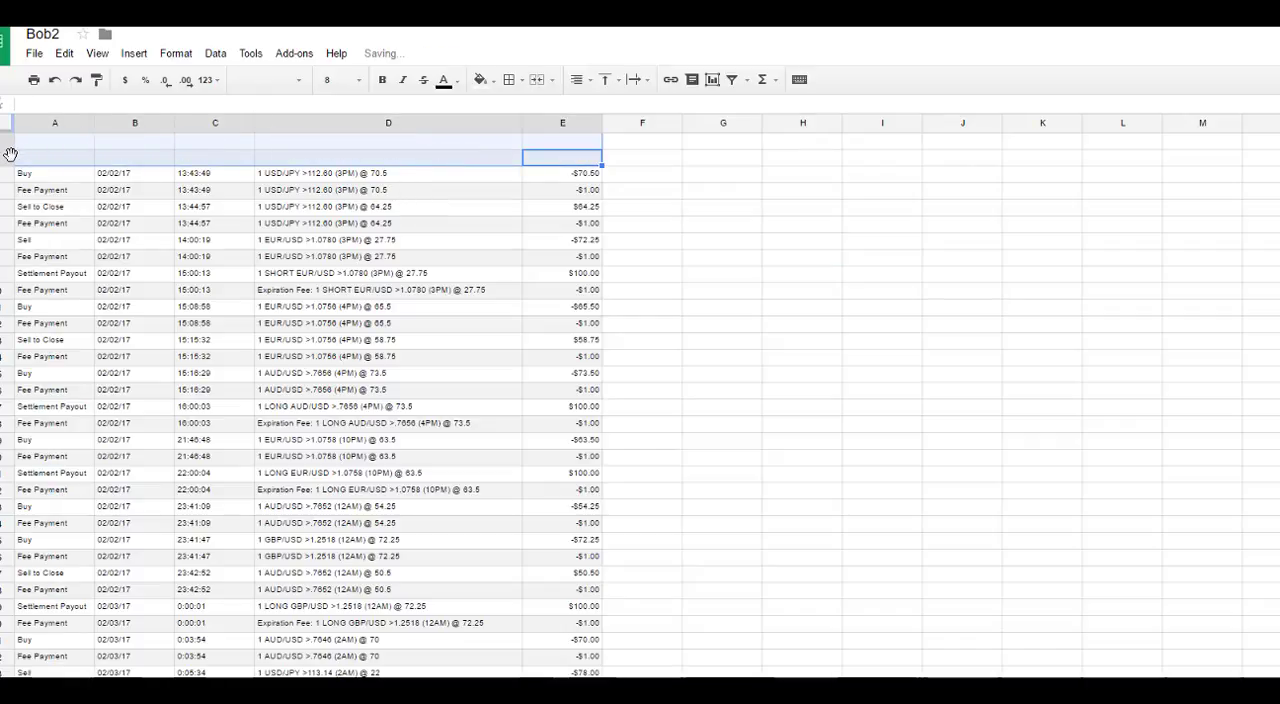
pyautogui.rightClick(10, 157)
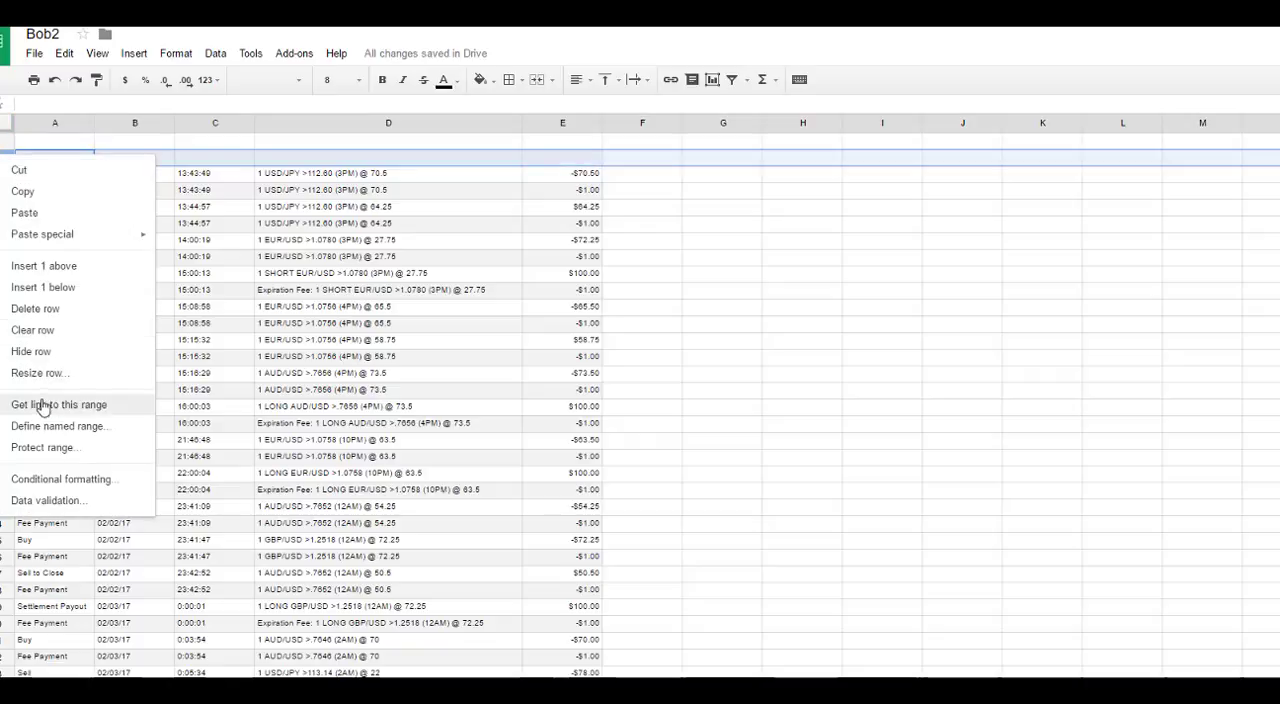
pyautogui.click(45, 320)
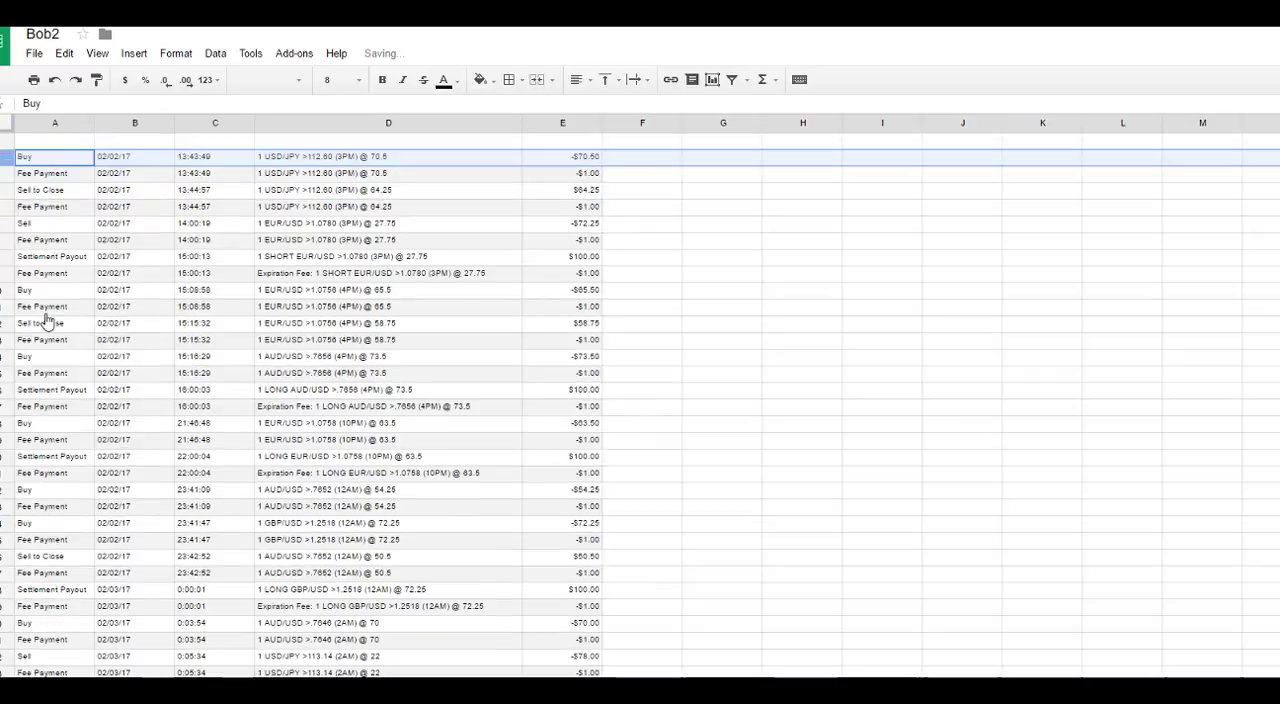
pyautogui.click(657, 191)
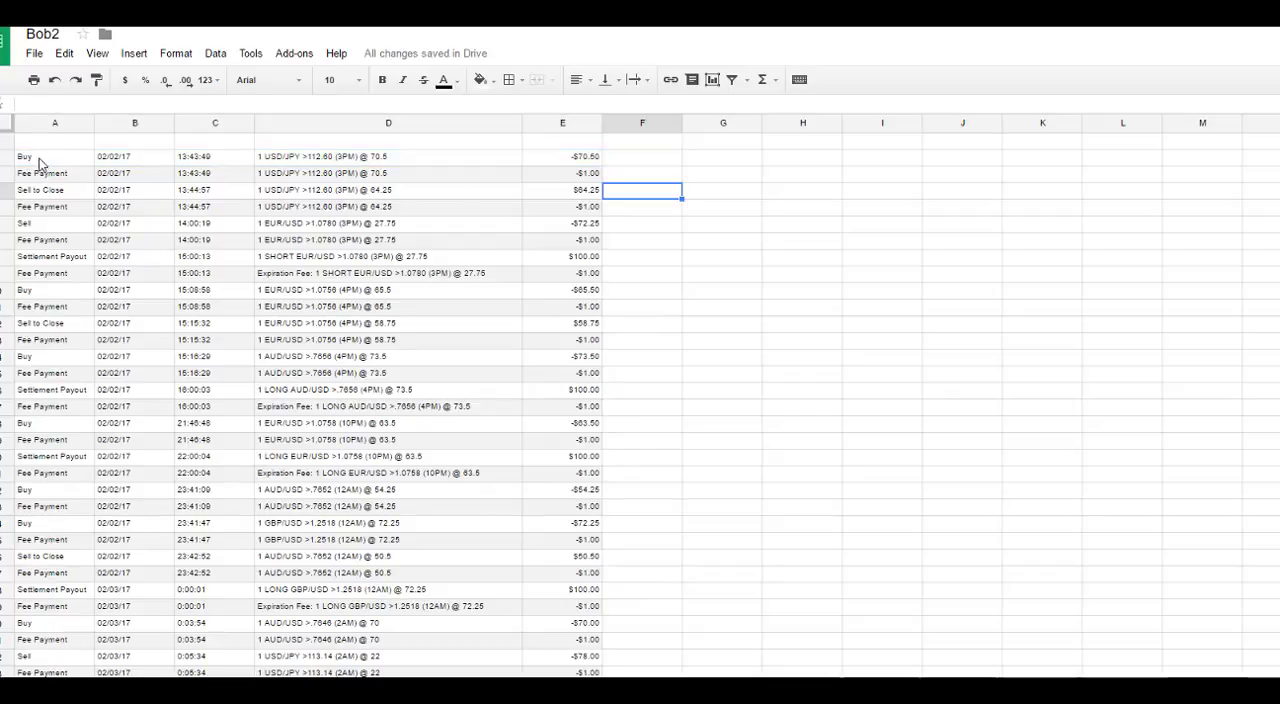
# Step: Make the Buy entry in A2 and the Sell entry in A6 bold
pyautogui.click(35, 160)
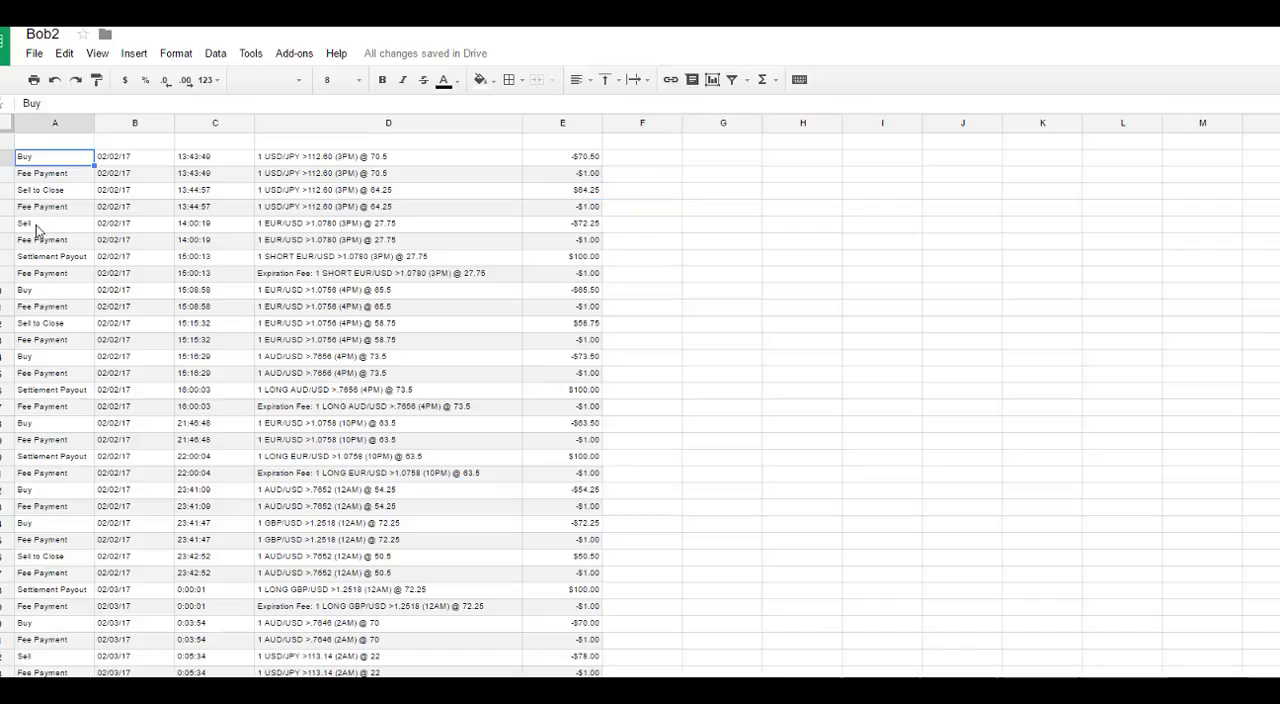
pyautogui.hotkey('ctrl', 'b')
pyautogui.click(39, 225)
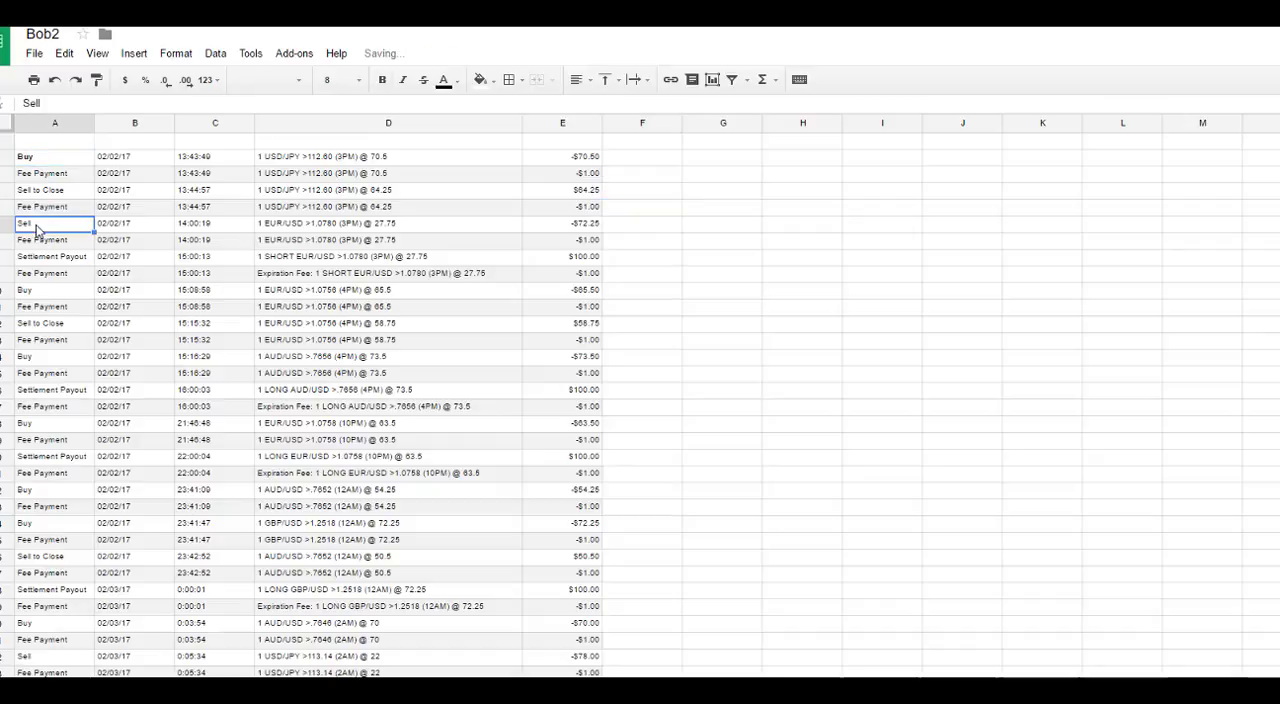
pyautogui.hotkey('ctrl', 'b')
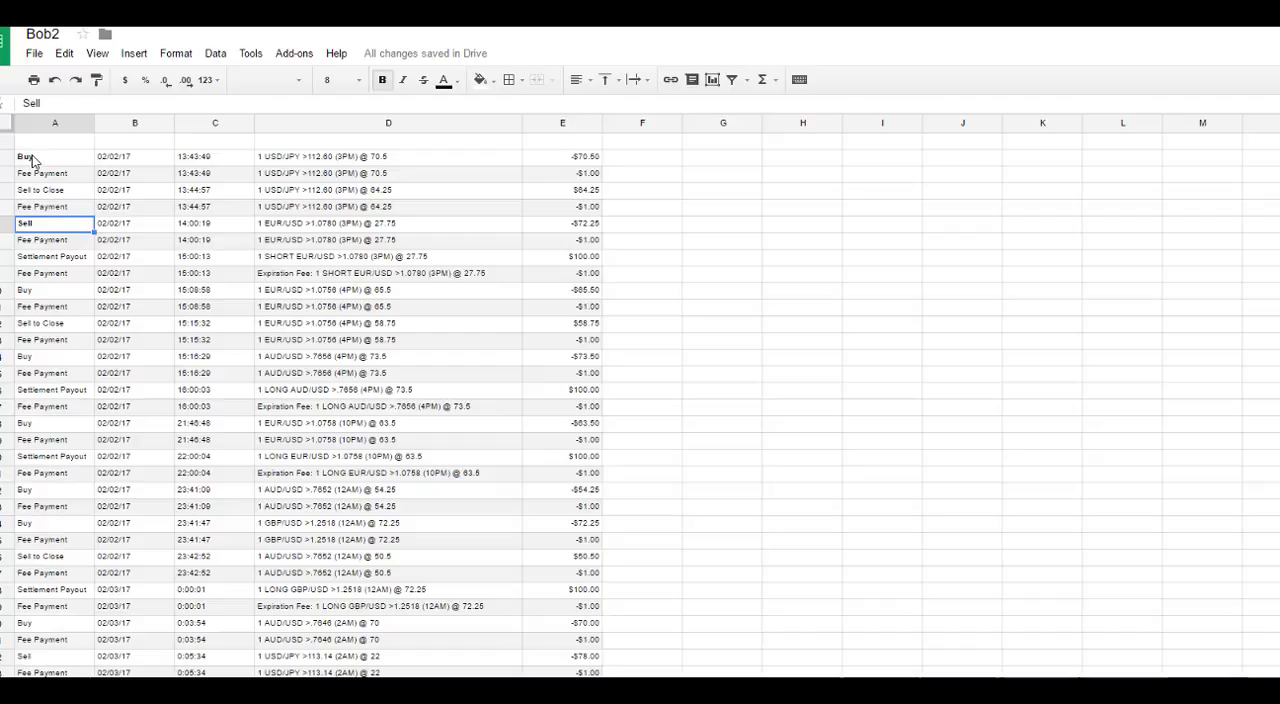
# Step: Examine the first USD/JPY trade's Buy, Fee Payment and Sell to Close entries along with the fee amount
pyautogui.click(35, 165)
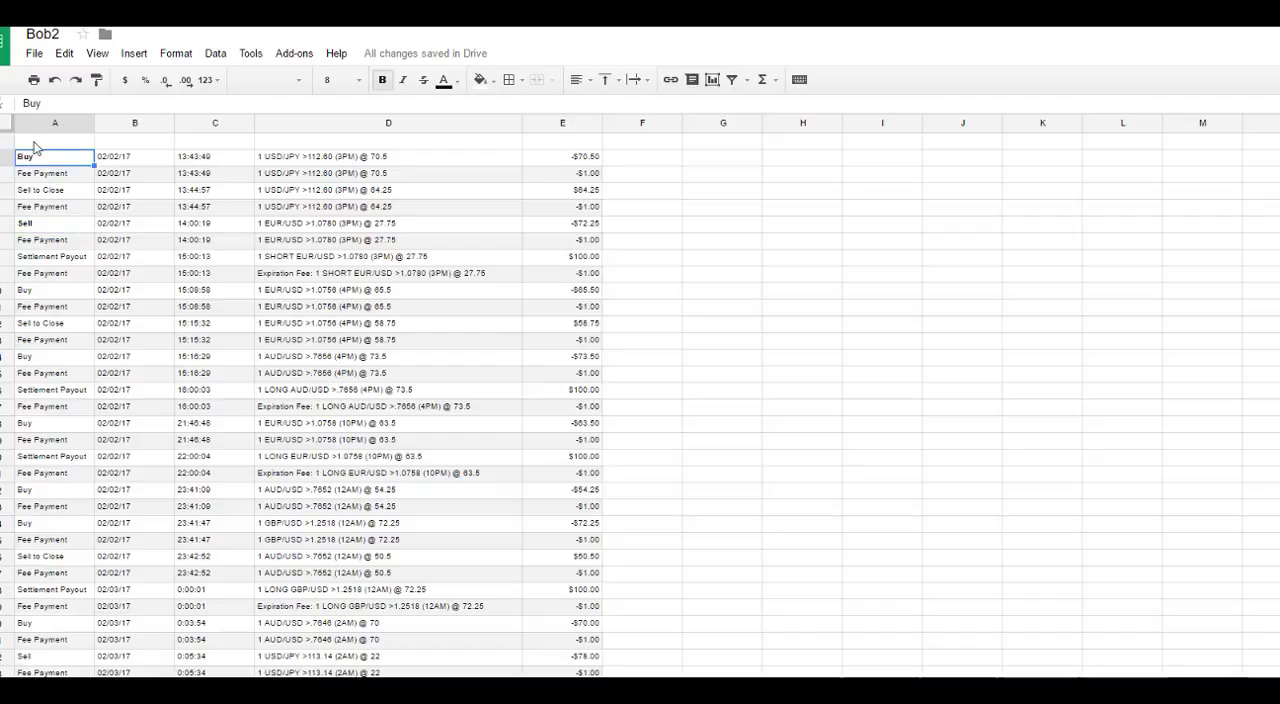
pyautogui.click(48, 176)
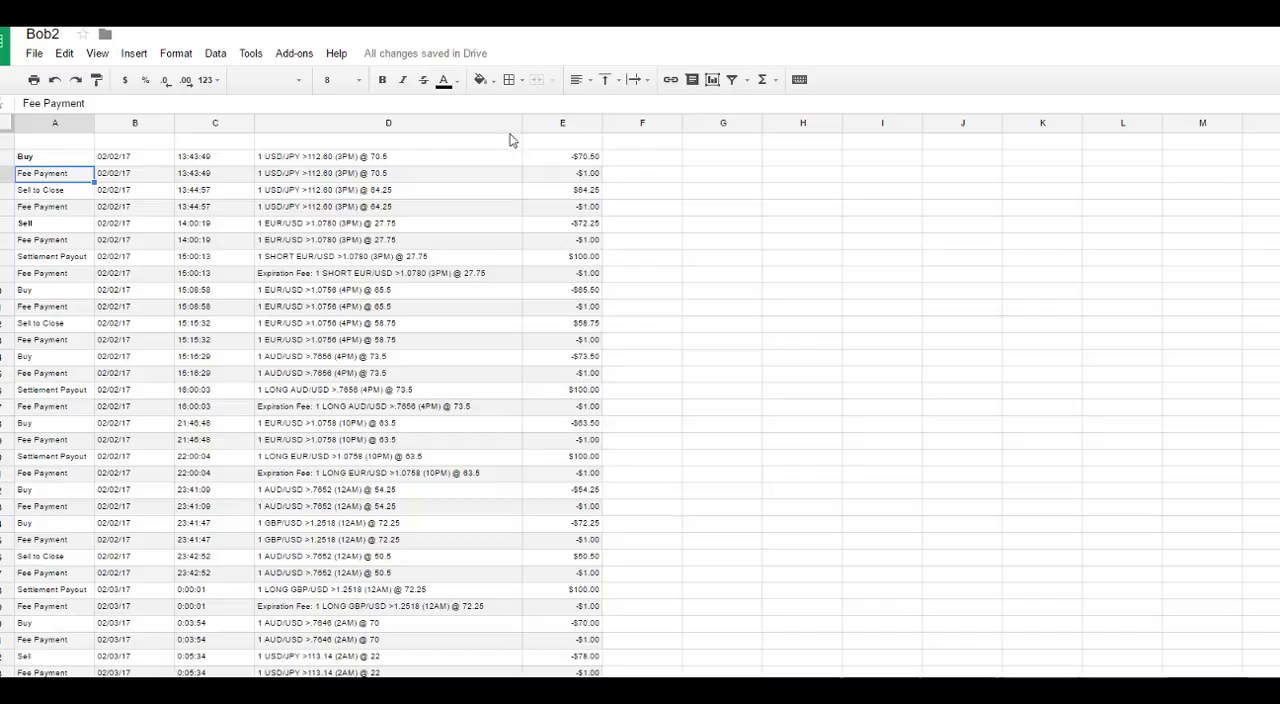
pyautogui.click(550, 174)
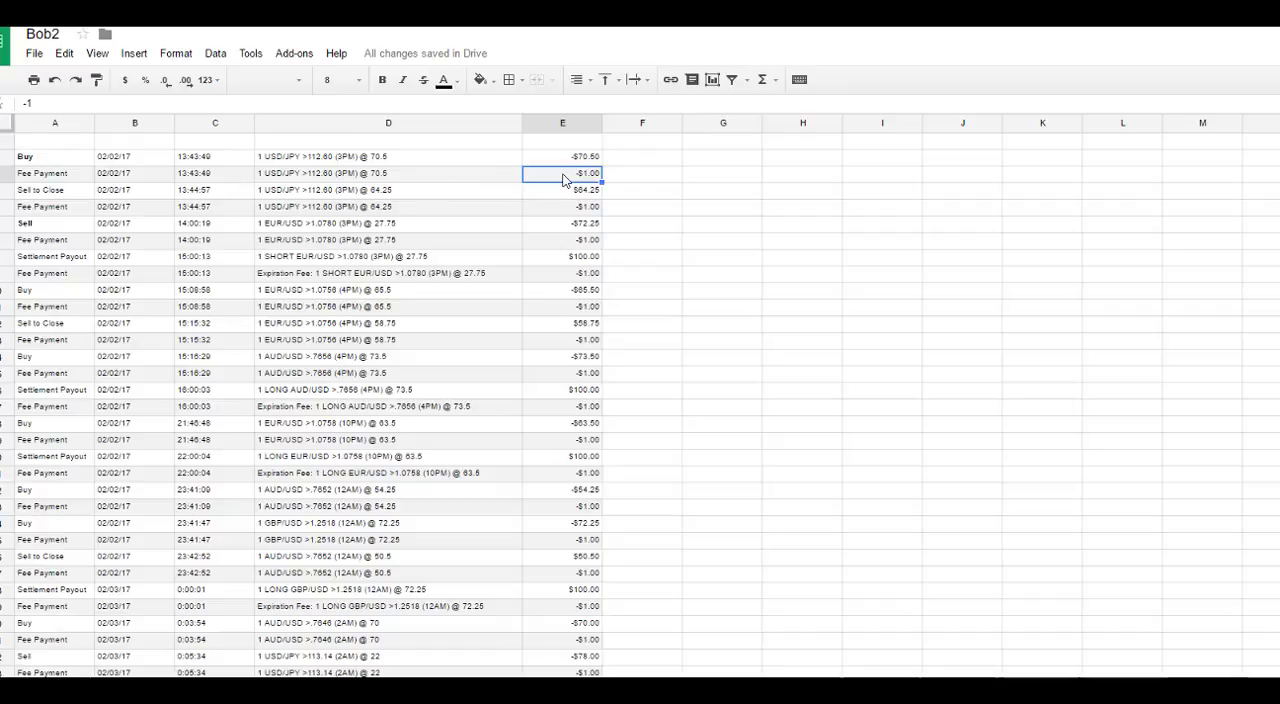
pyautogui.click(32, 191)
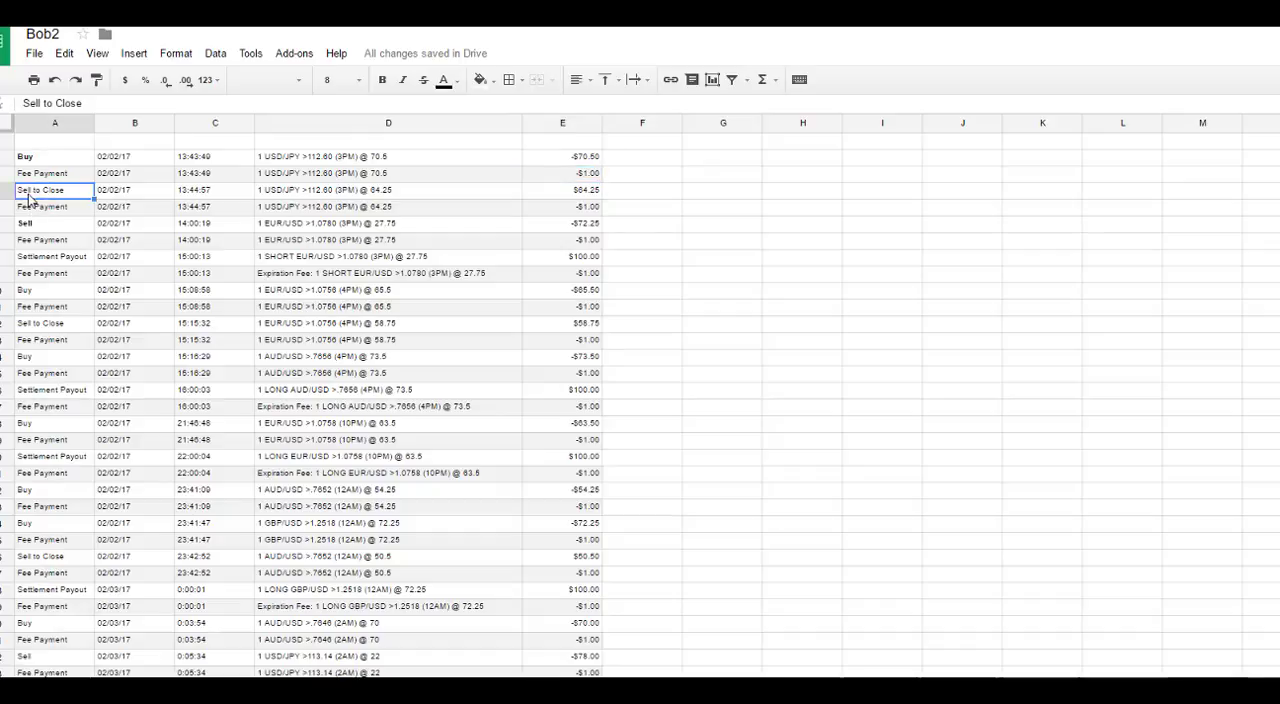
pyautogui.moveTo(28, 198); pyautogui.dragTo(493, 200)
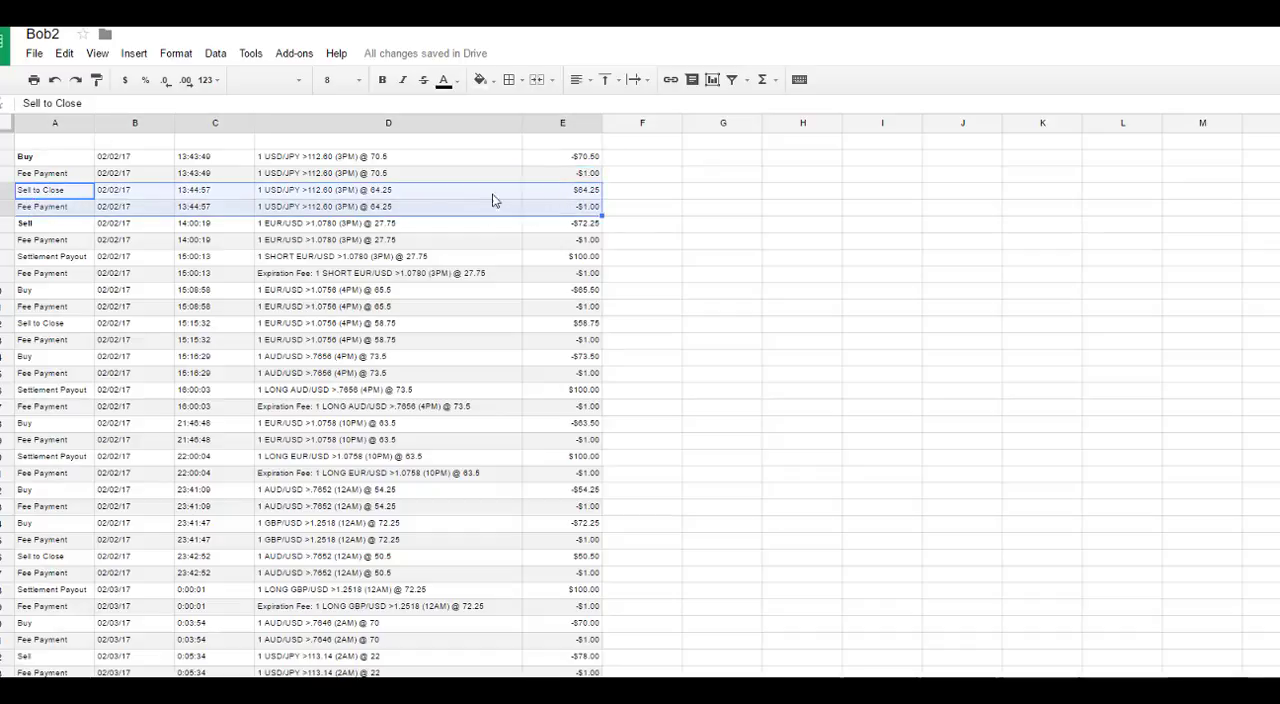
pyautogui.click(51, 196)
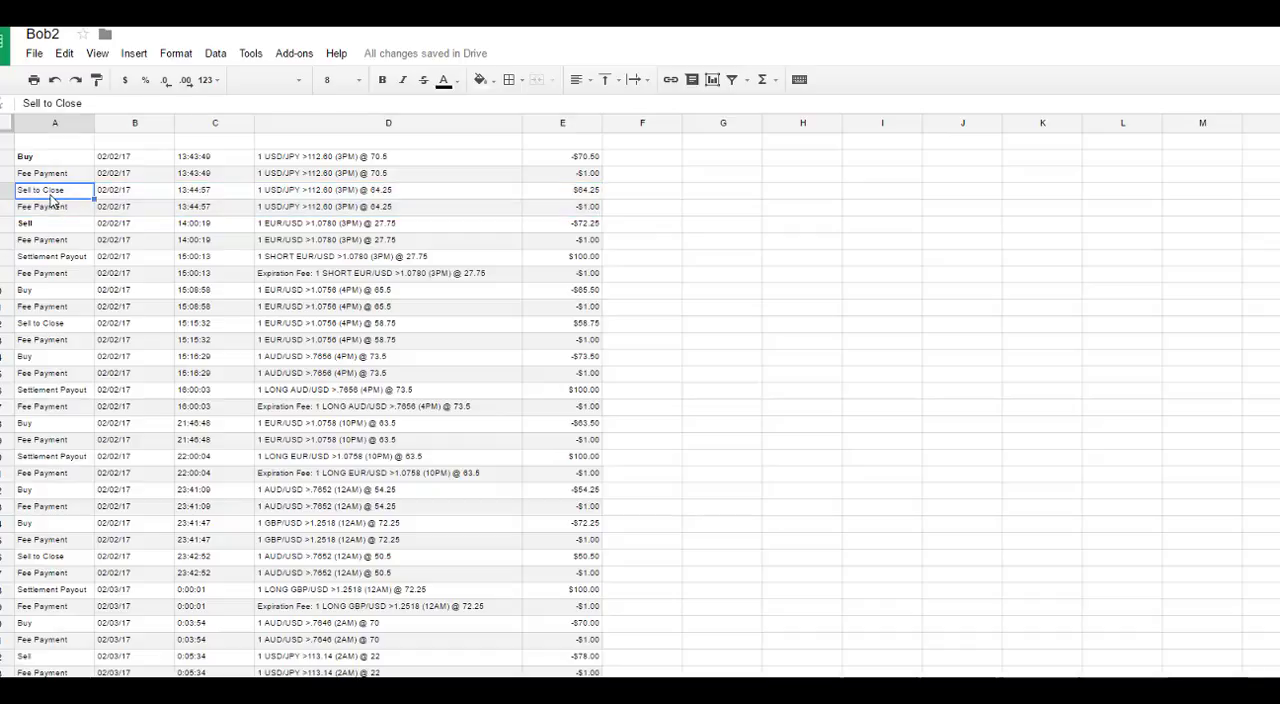
# Step: Make the first USD/JPY trade's Sell to Close entry in A4 bold
pyautogui.hotkey('ctrl', 'b')
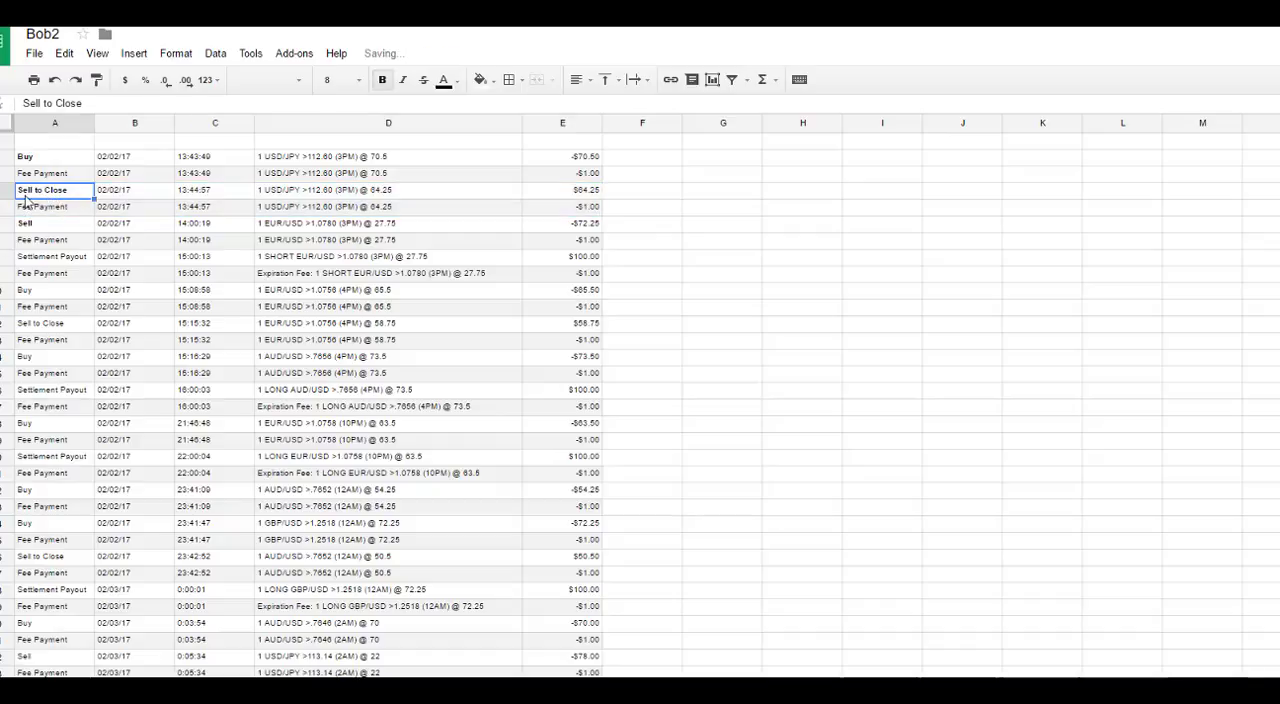
pyautogui.click(28, 158)
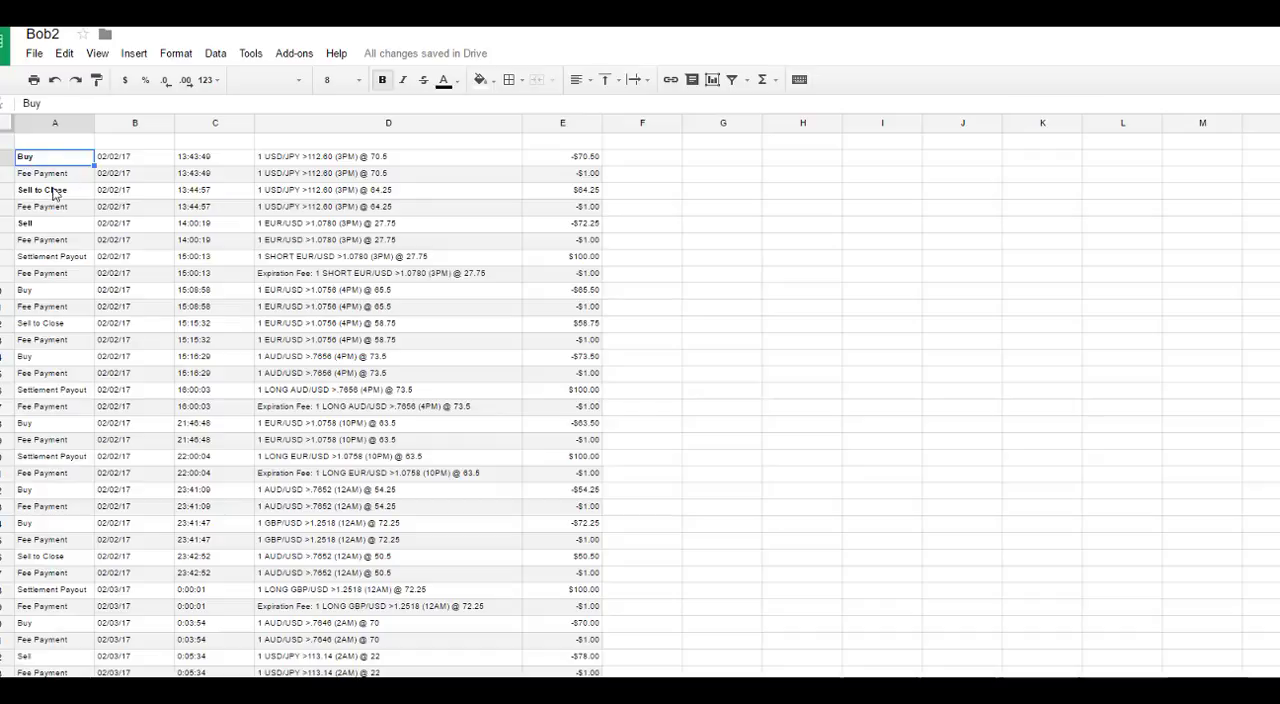
pyautogui.click(38, 193)
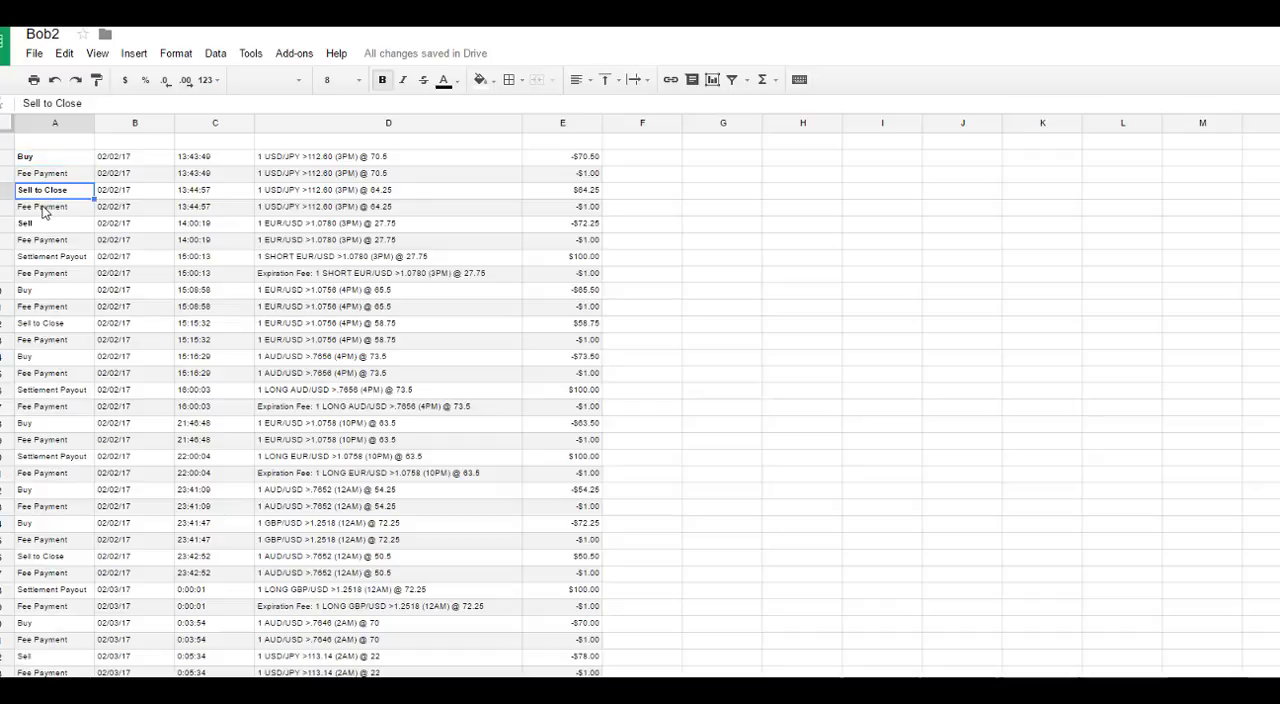
pyautogui.click(44, 210)
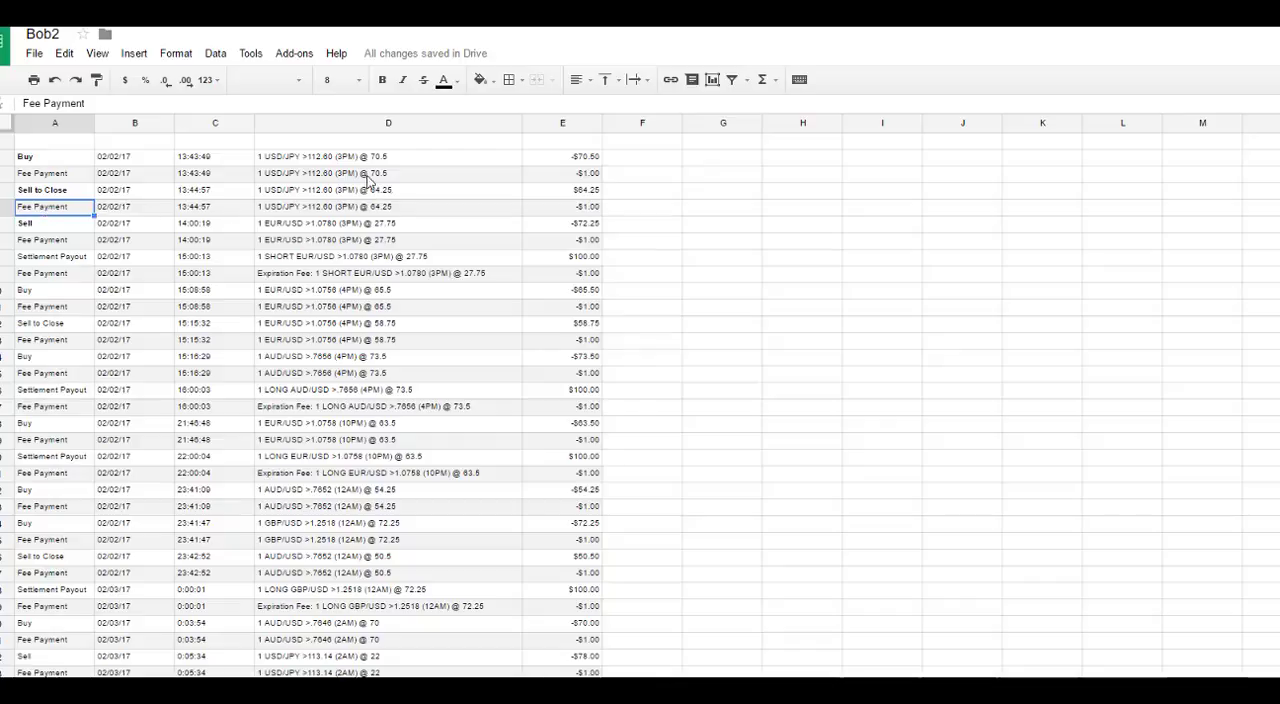
# Step: Examine the contract descriptions and prices of the four USD/JPY entries in rows 2 to 5, comparing the buy and close
pyautogui.click(288, 160)
pyautogui.click(296, 175)
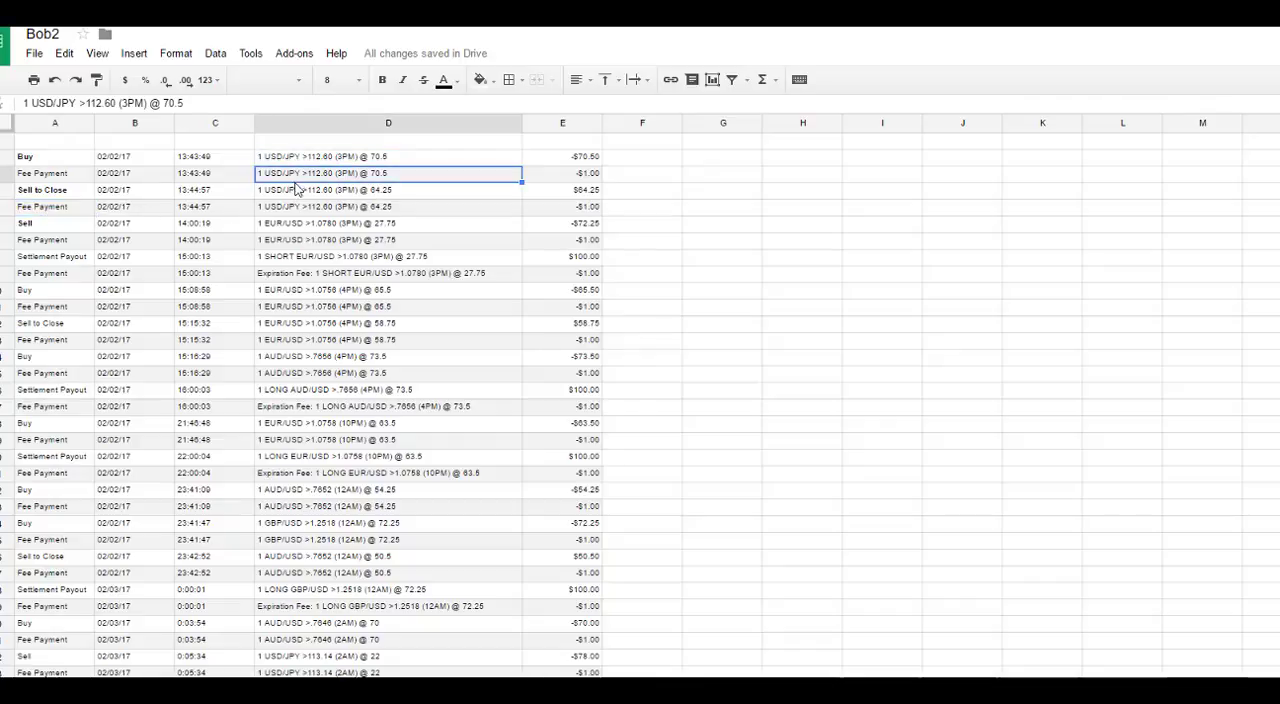
pyautogui.click(295, 191)
pyautogui.click(298, 210)
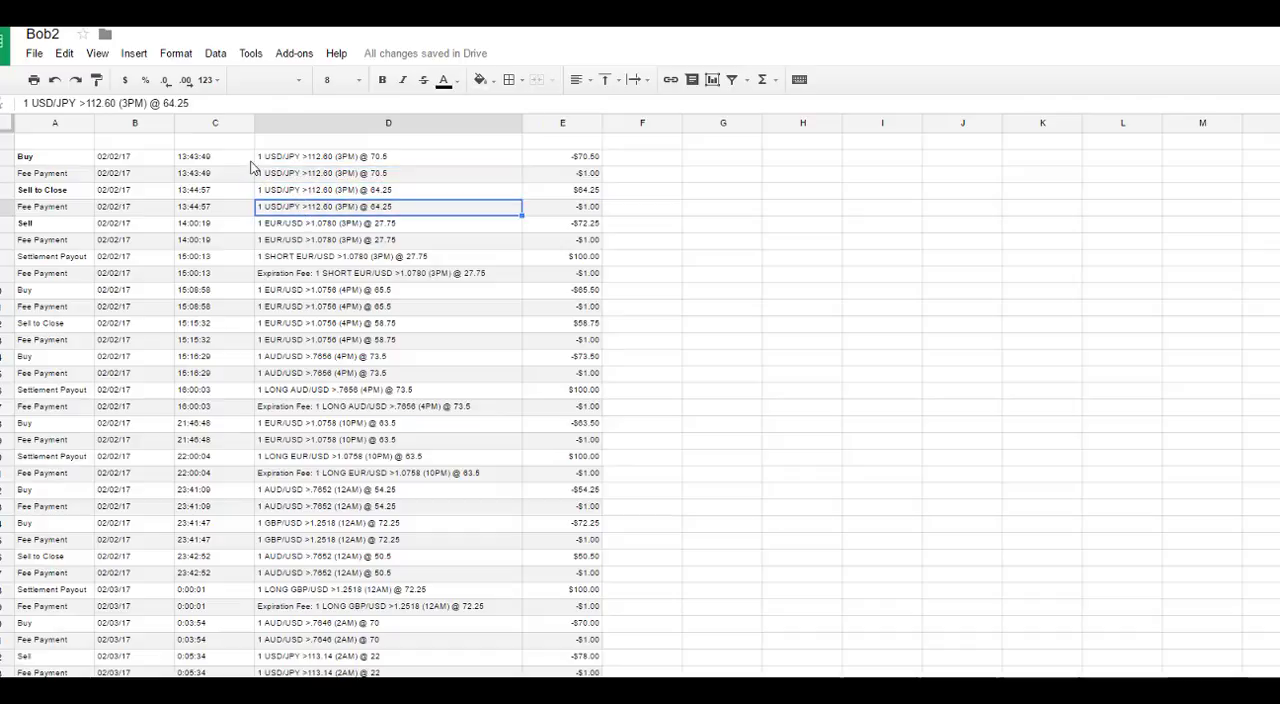
pyautogui.click(35, 158)
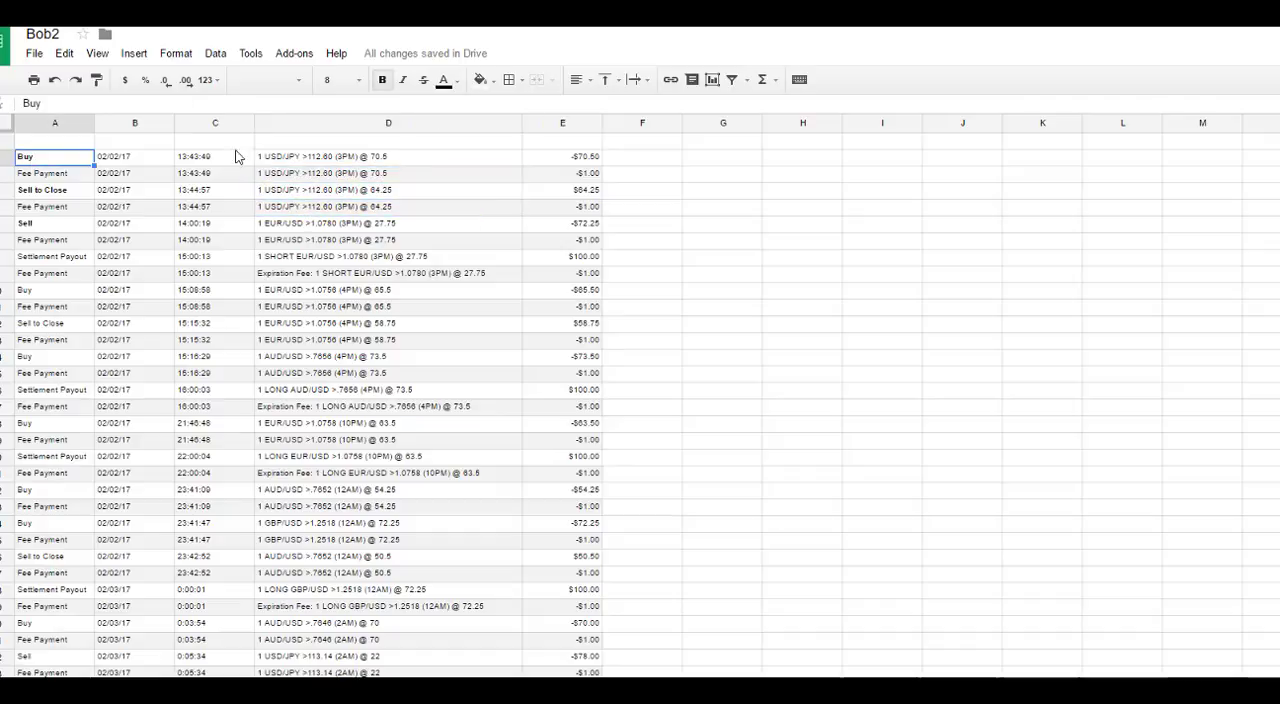
pyautogui.click(282, 160)
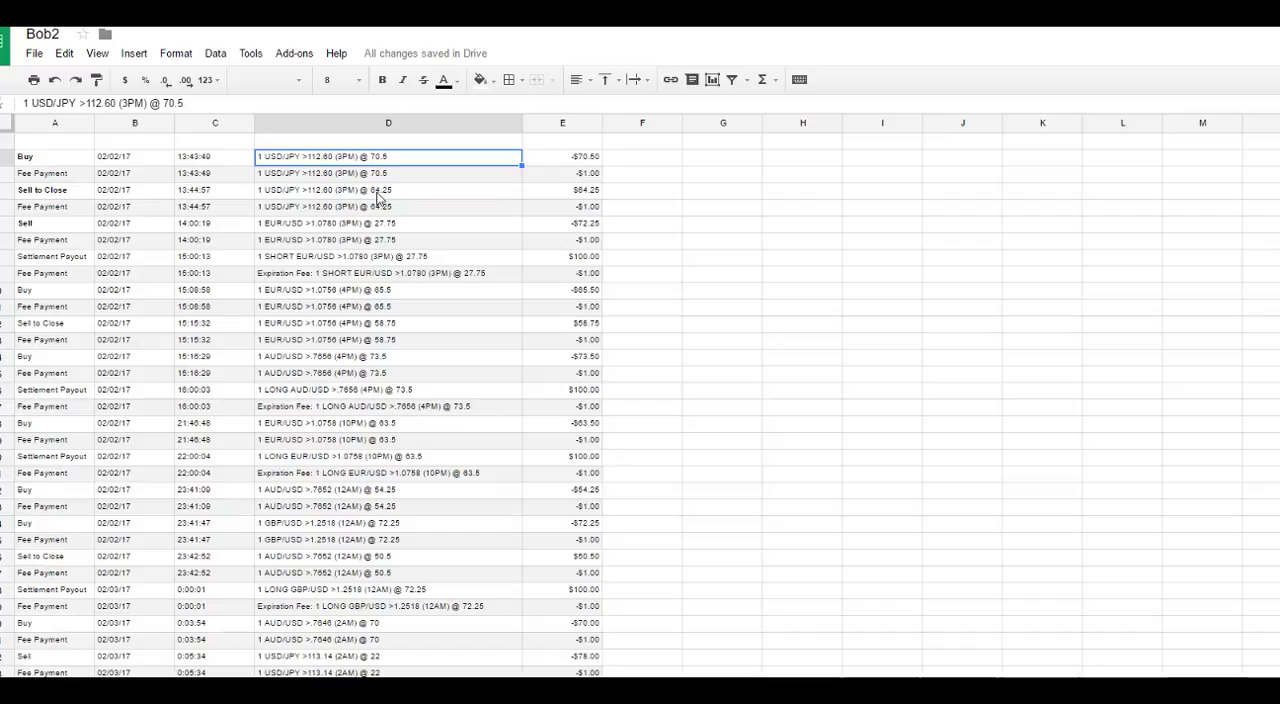
pyautogui.moveTo(55, 158); pyautogui.dragTo(592, 209)
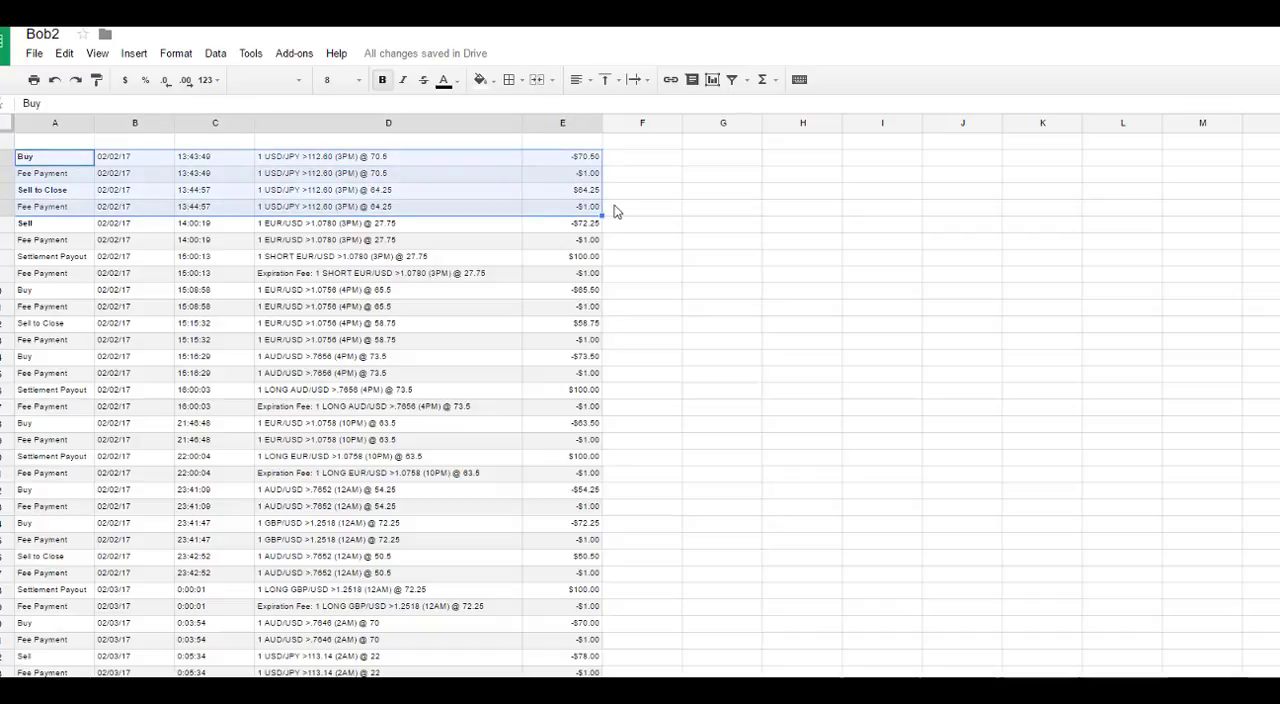
pyautogui.click(384, 191)
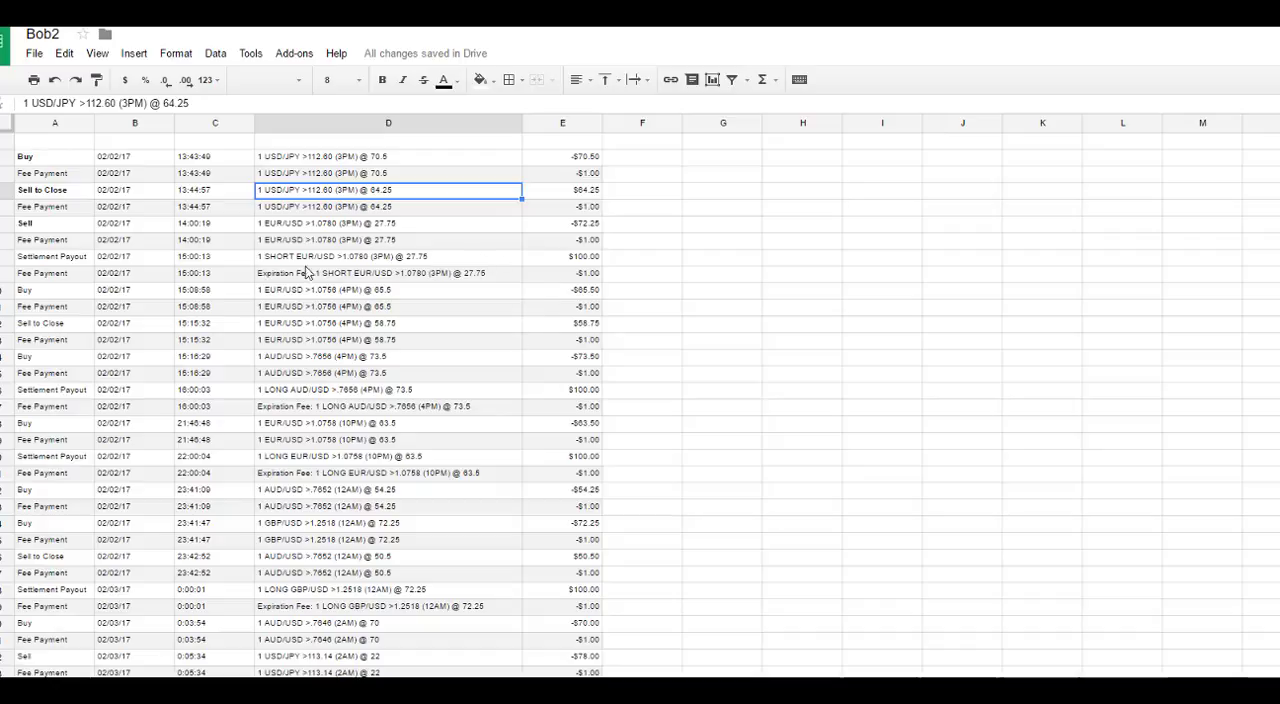
# Step: Examine the EUR/USD >1.0780 Sell trade's settlement payout, contract descriptions, cost and fee amounts in rows 6 to 9
pyautogui.click(44, 262)
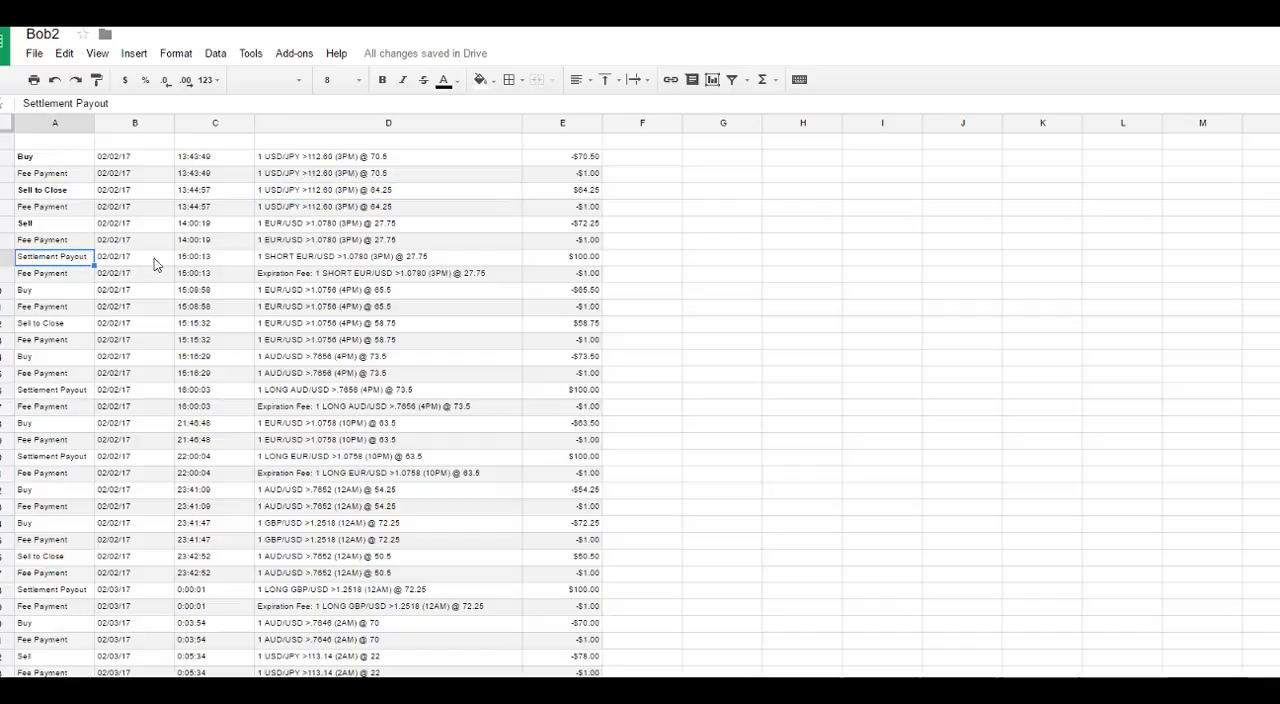
pyautogui.click(581, 262)
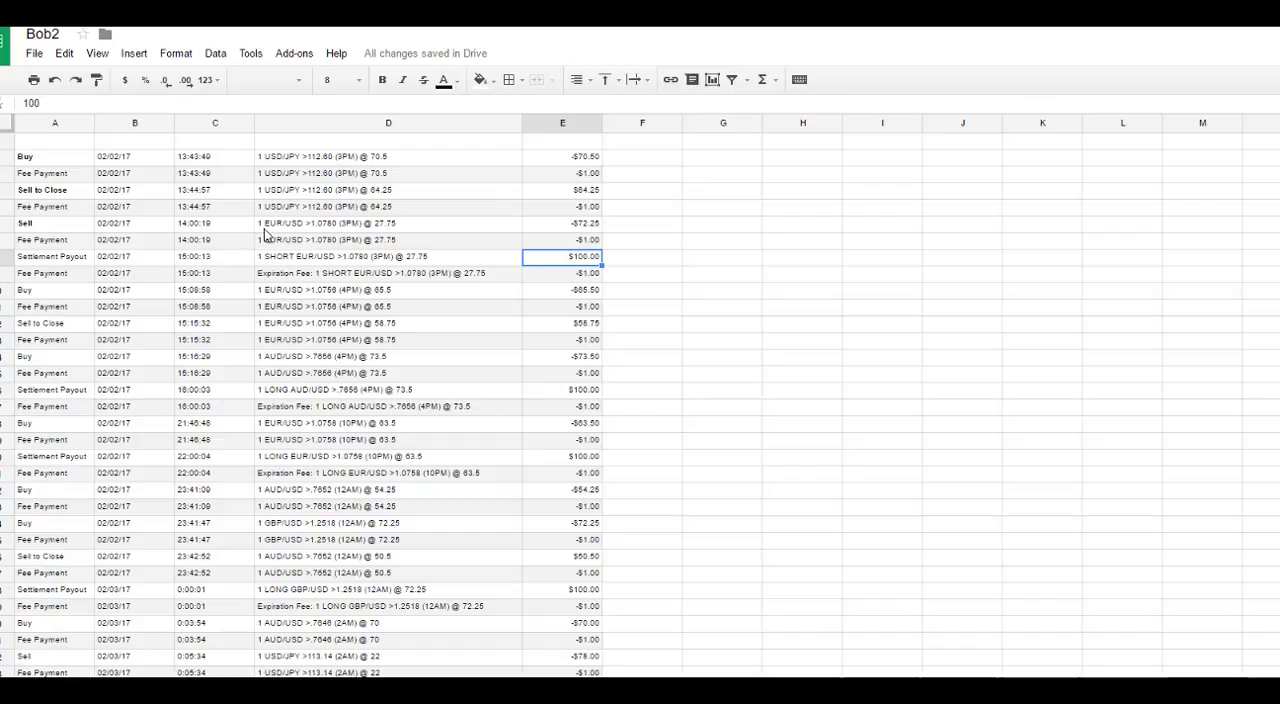
pyautogui.click(73, 225)
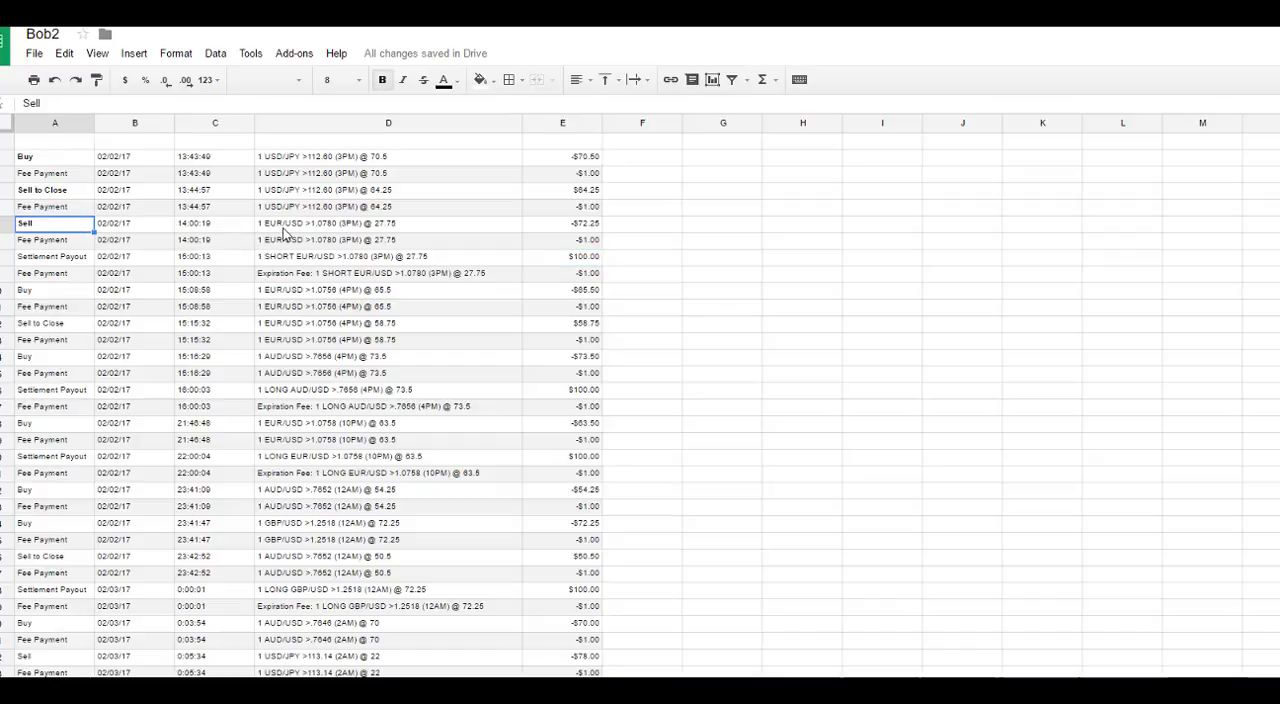
pyautogui.click(285, 230)
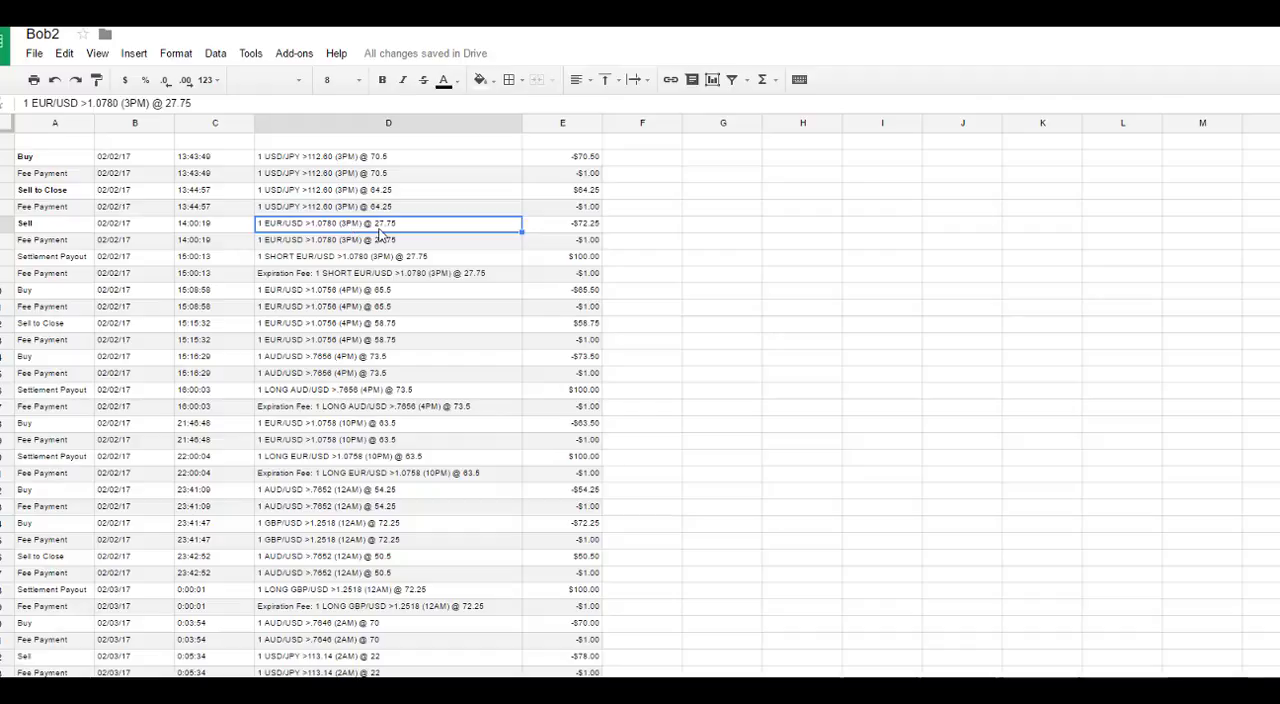
pyautogui.click(358, 245)
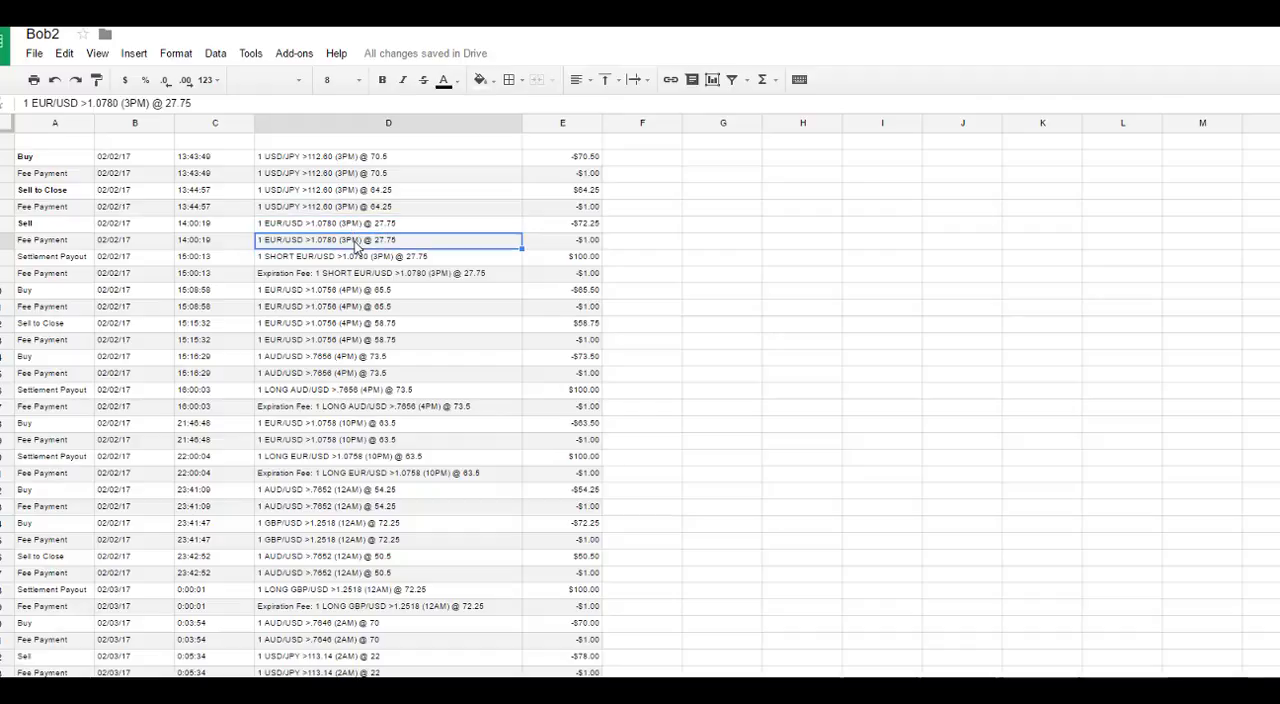
pyautogui.click(354, 257)
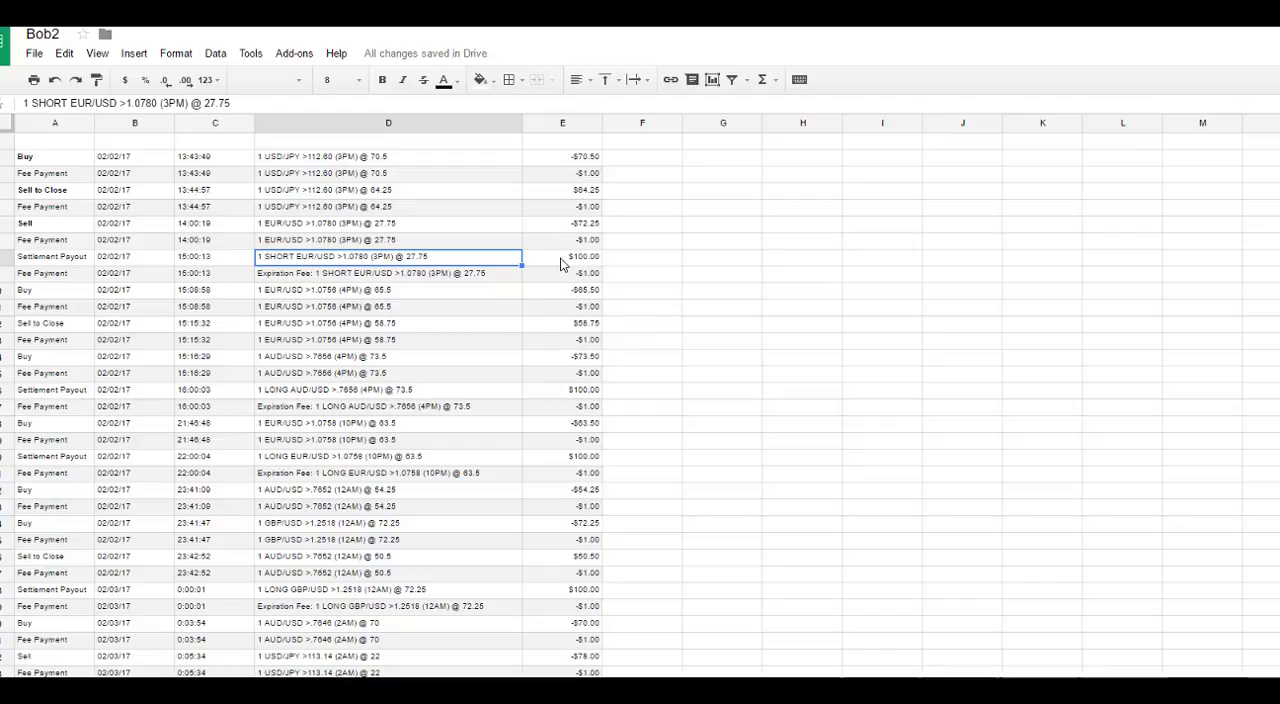
pyautogui.click(572, 228)
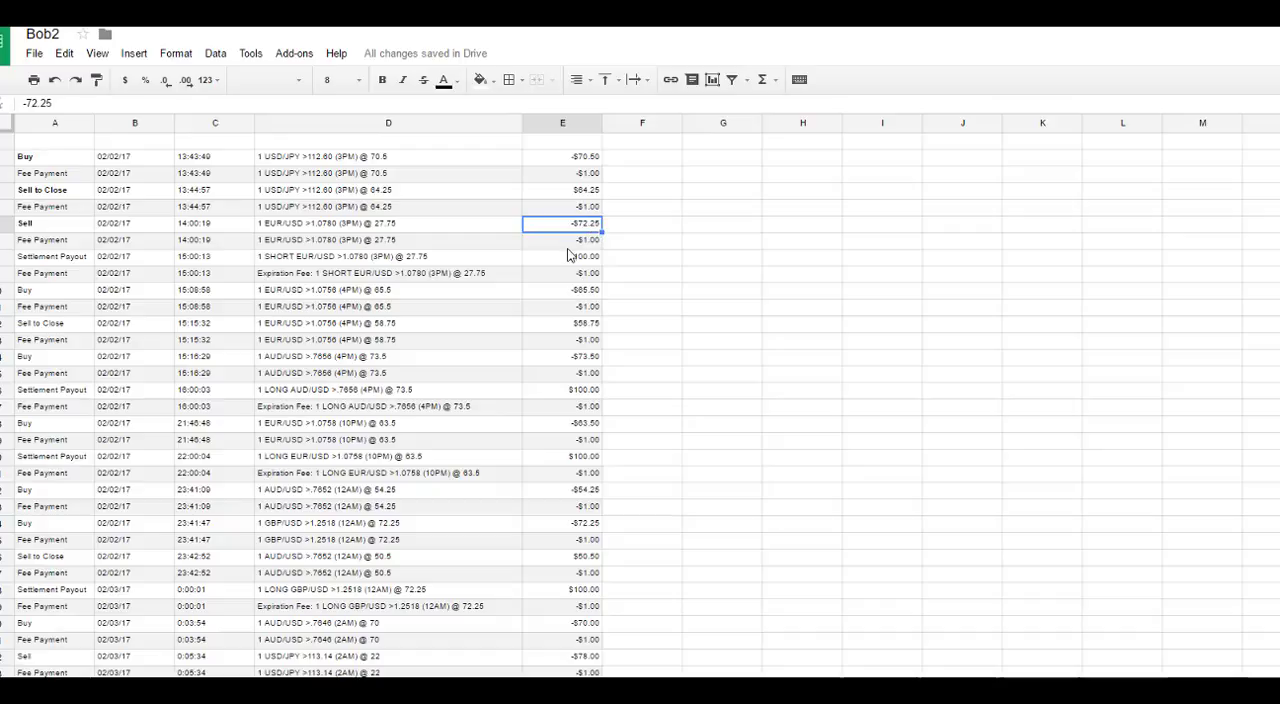
pyautogui.click(570, 257)
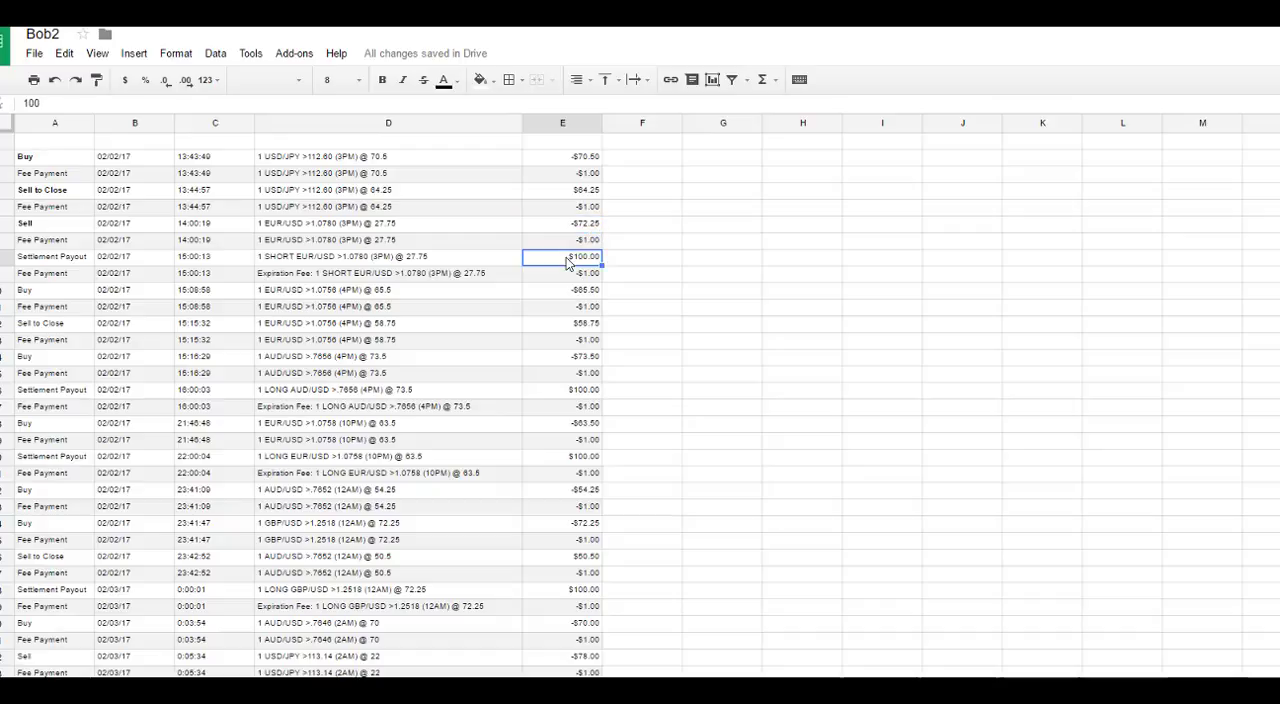
pyautogui.click(407, 228)
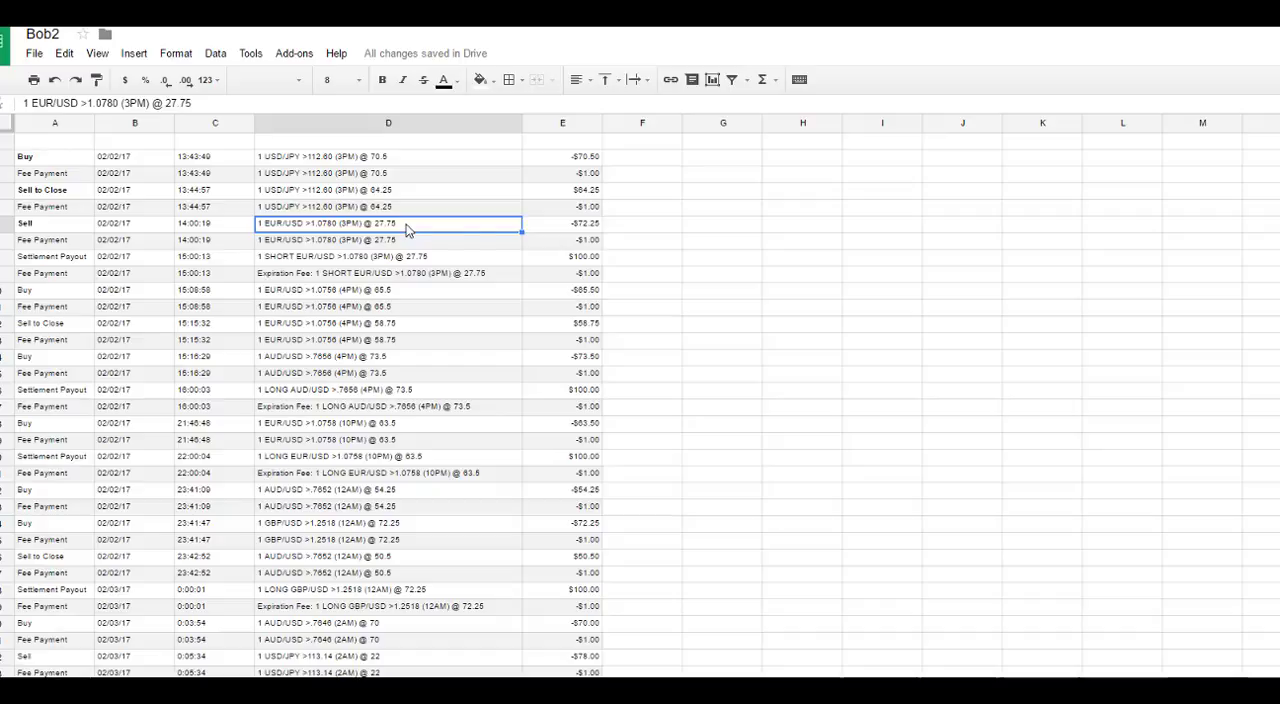
pyautogui.click(559, 243)
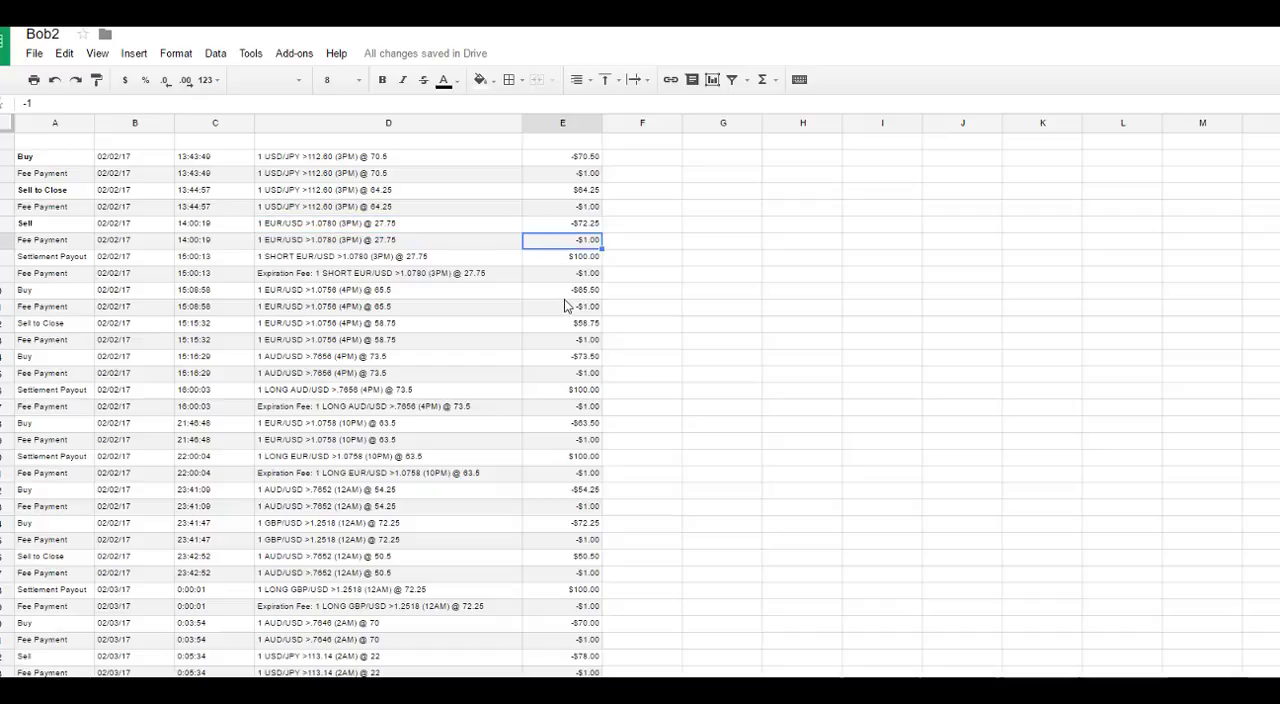
pyautogui.click(554, 279)
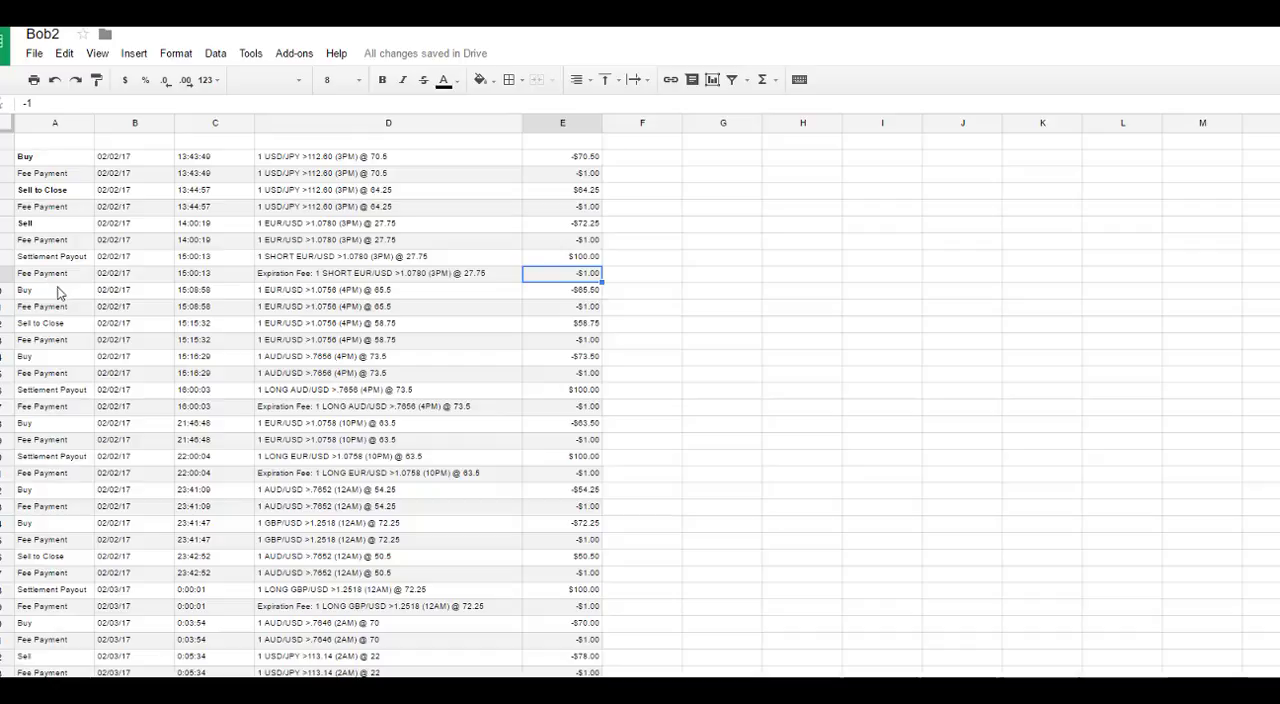
# Step: Insert a blank row above the Sell entry in row 6 to separate the USD/JPY trade from the EUR/USD trade
pyautogui.click(49, 160)
pyautogui.click(50, 175)
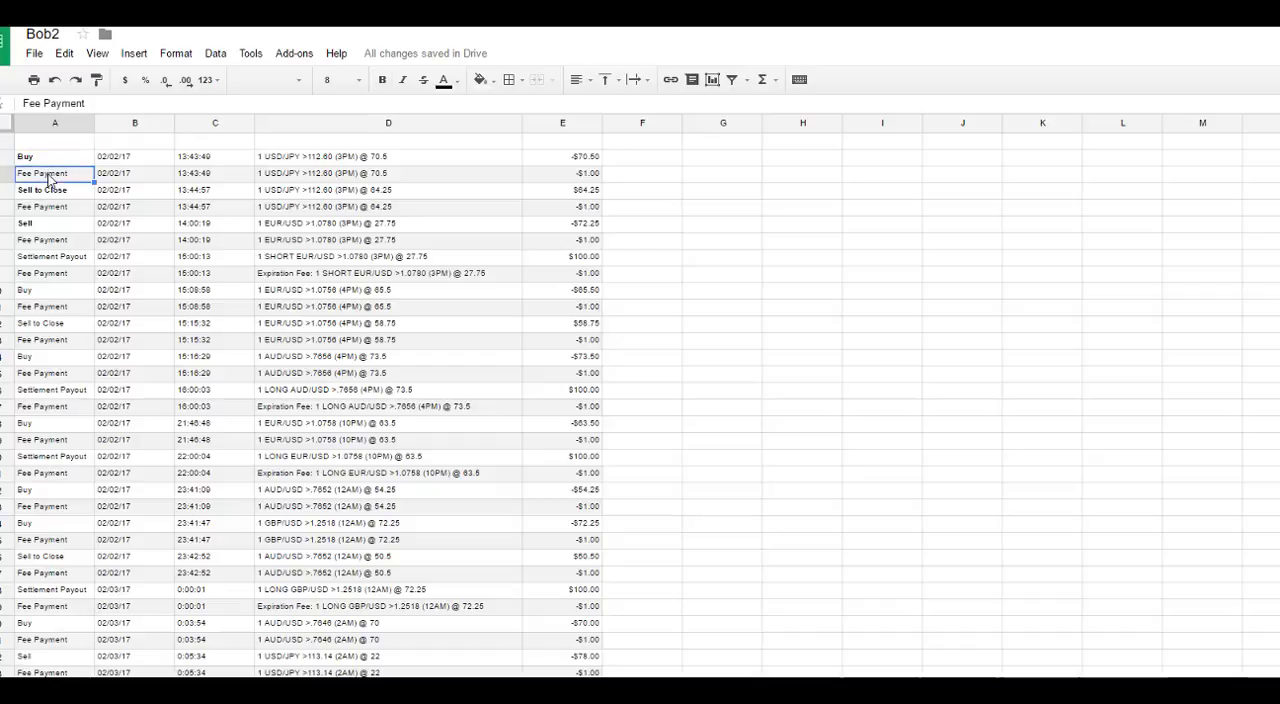
pyautogui.click(45, 190)
pyautogui.click(48, 206)
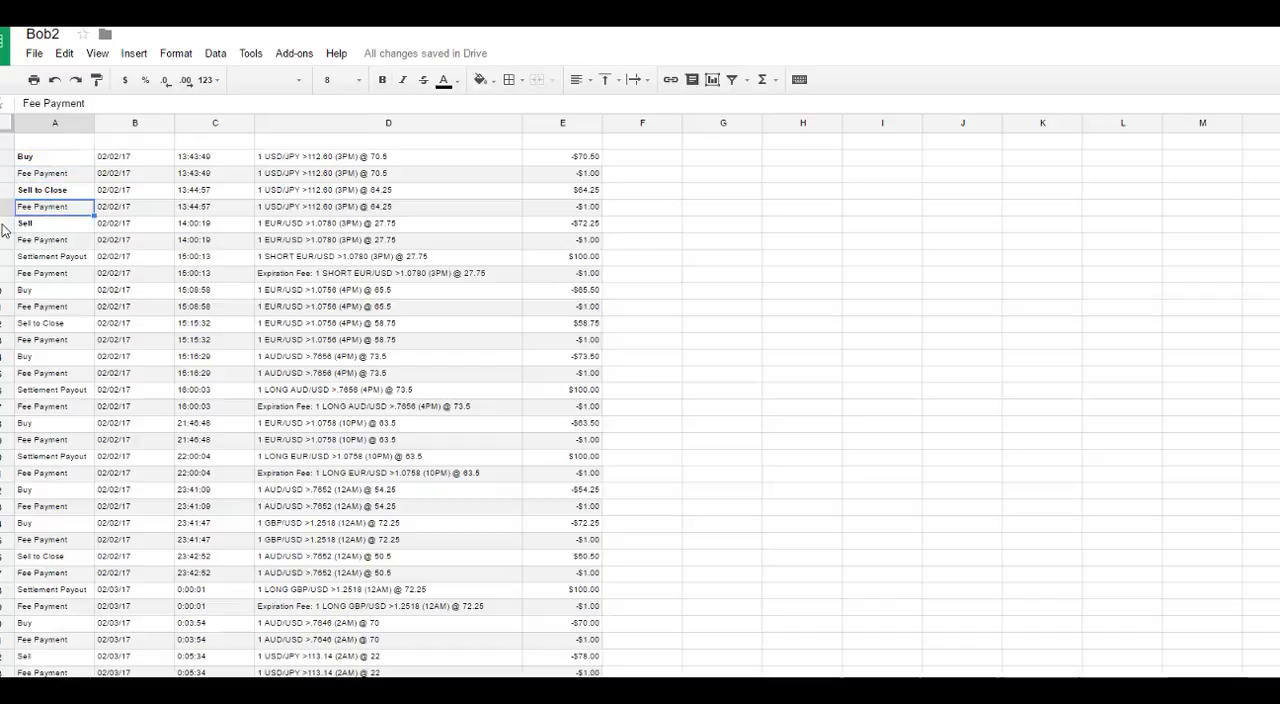
pyautogui.click(3, 223)
pyautogui.rightClick(3, 222)
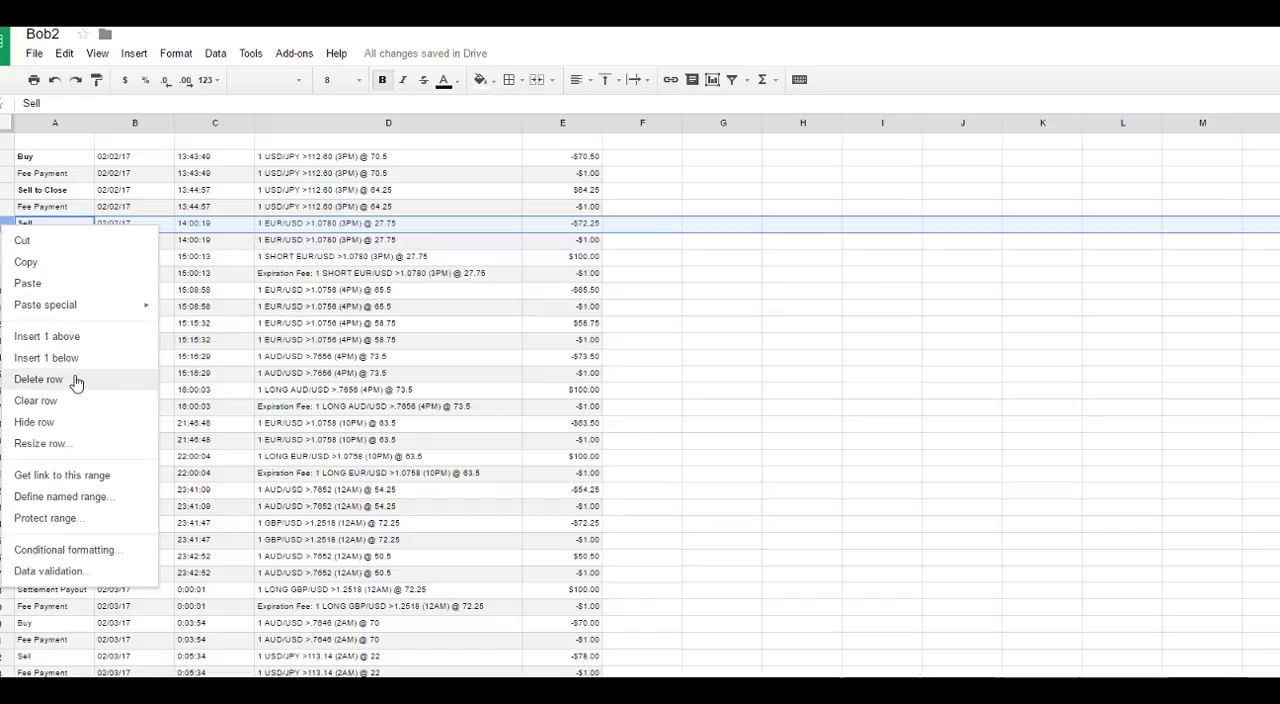
pyautogui.click(66, 345)
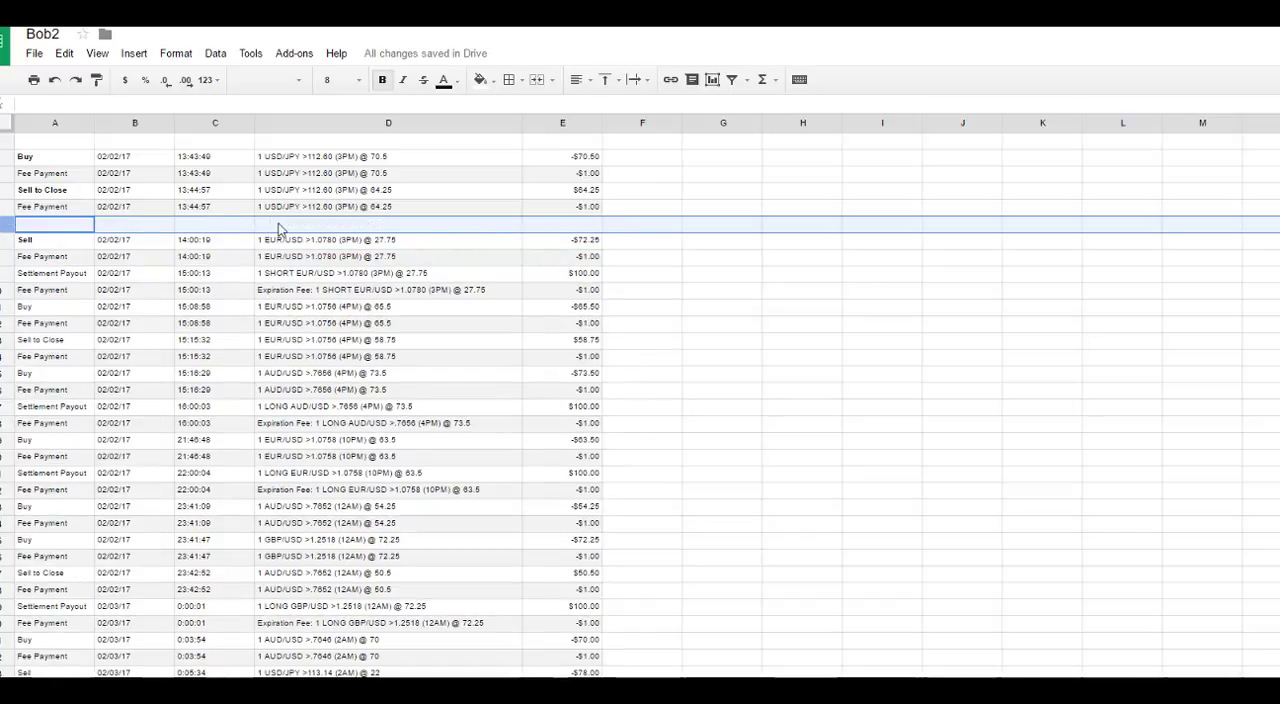
# Step: Insert a blank row above the Buy entry in row 11 to separate the EUR/USD >1.0780 and EUR/USD >1.0756 trades
pyautogui.moveTo(346, 206); pyautogui.dragTo(352, 158)
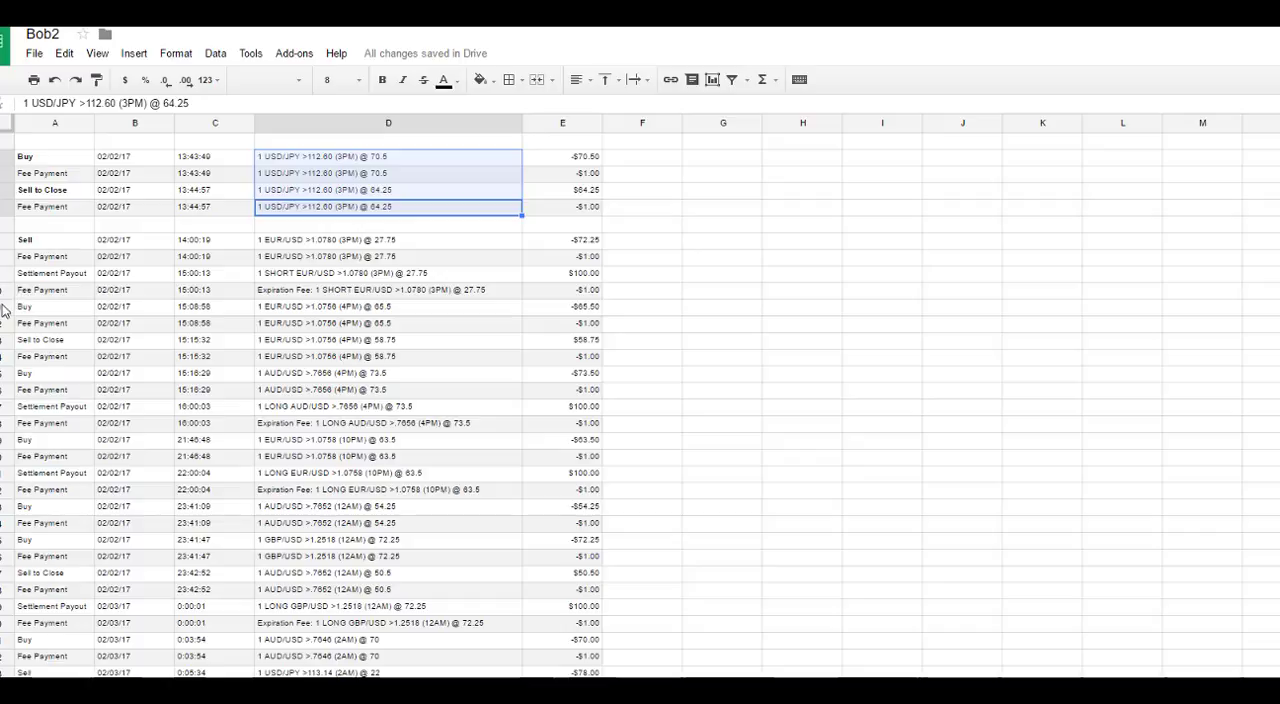
pyautogui.click(324, 293)
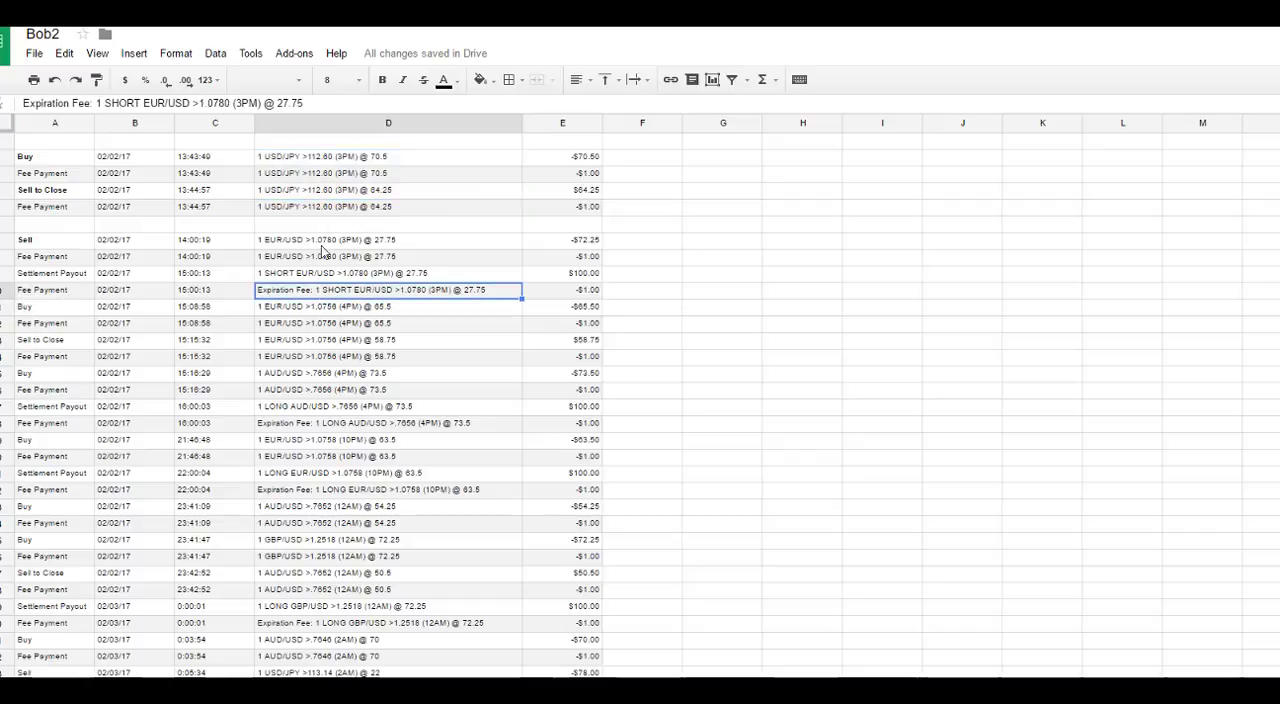
pyautogui.moveTo(312, 243); pyautogui.dragTo(282, 290)
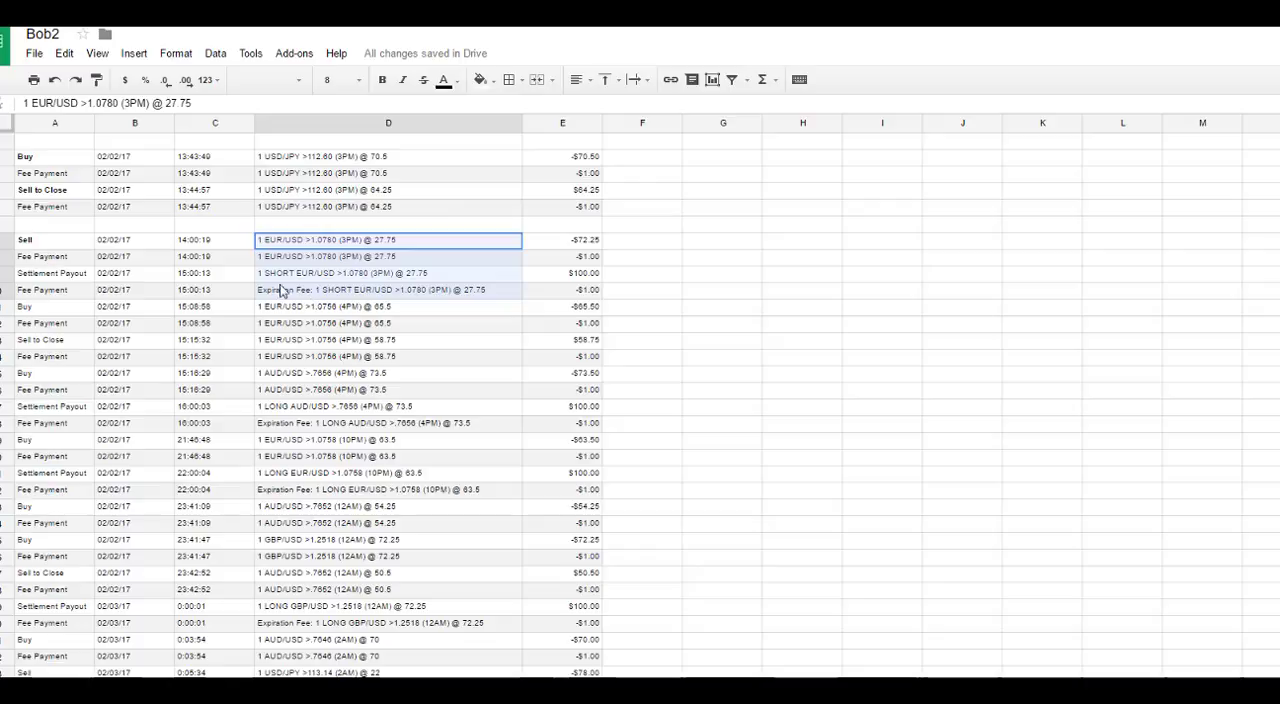
pyautogui.click(4, 307)
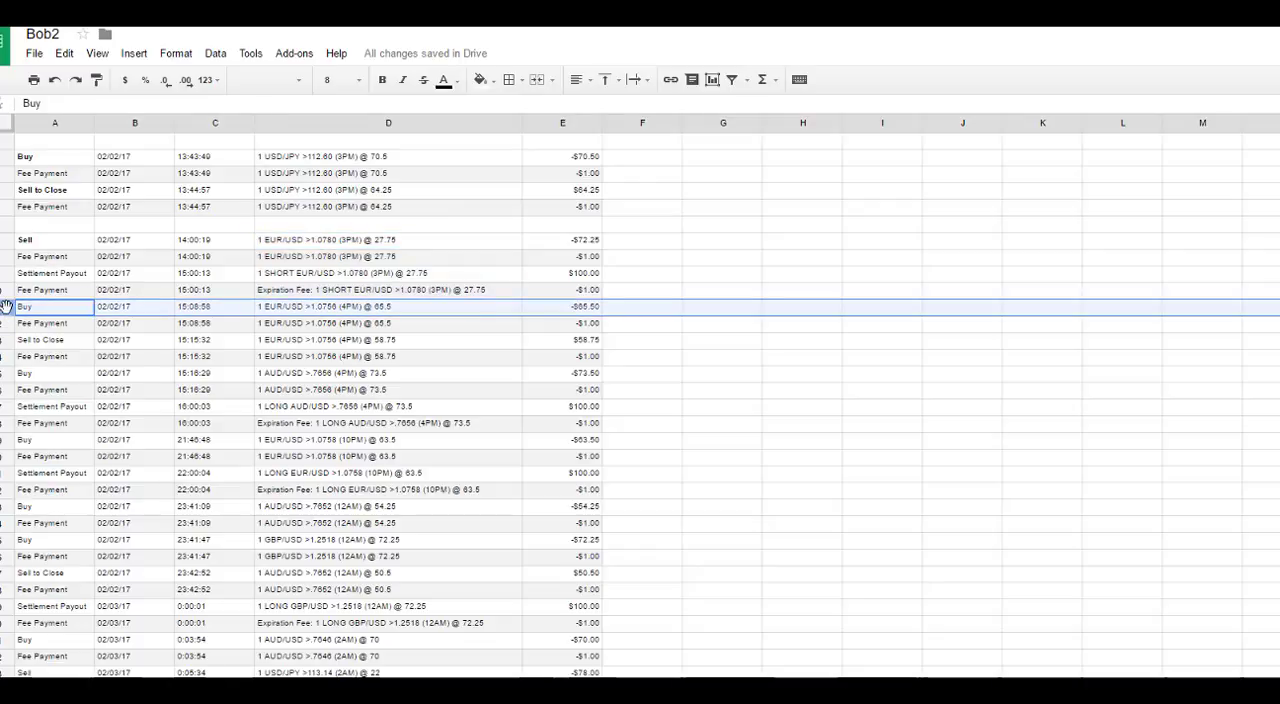
pyautogui.rightClick(6, 306)
pyautogui.click(62, 420)
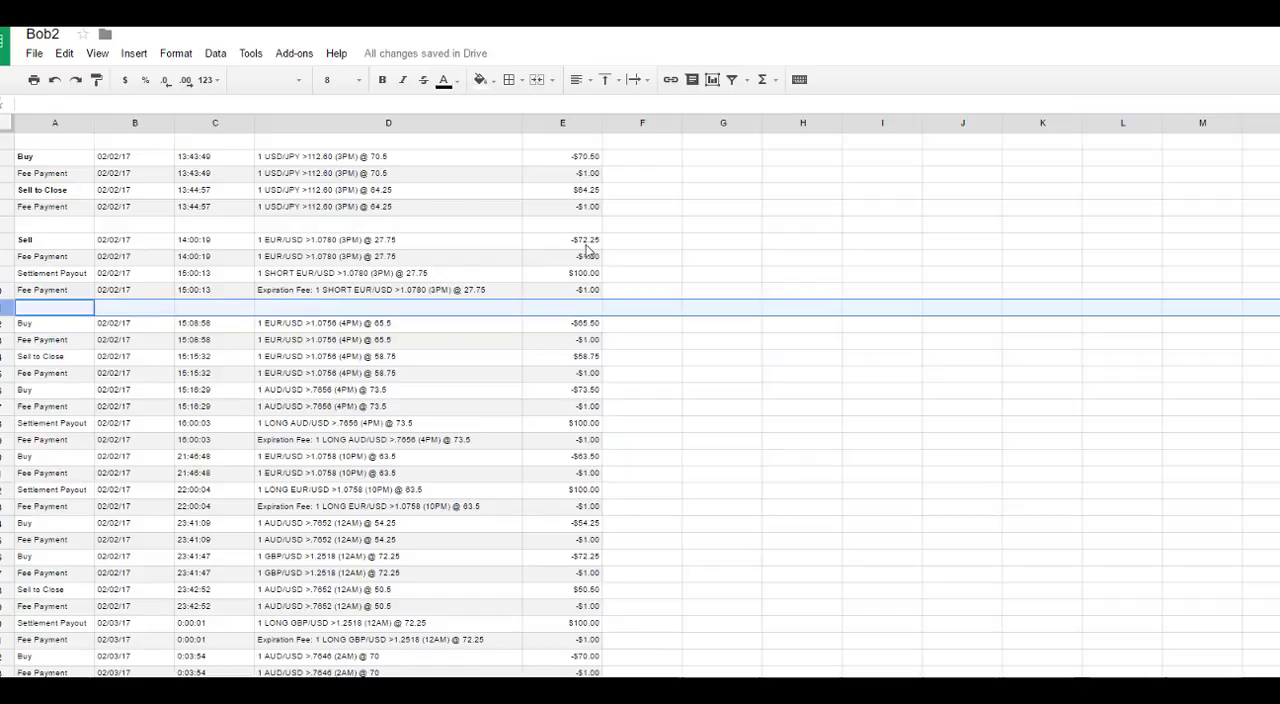
# Step: Insert a blank row above the AUD/USD >.7656 Buy entry in row 16, after the EUR/USD >1.0756 trade
pyautogui.moveTo(48, 325); pyautogui.dragTo(50, 379)
pyautogui.rightClick(5, 395)
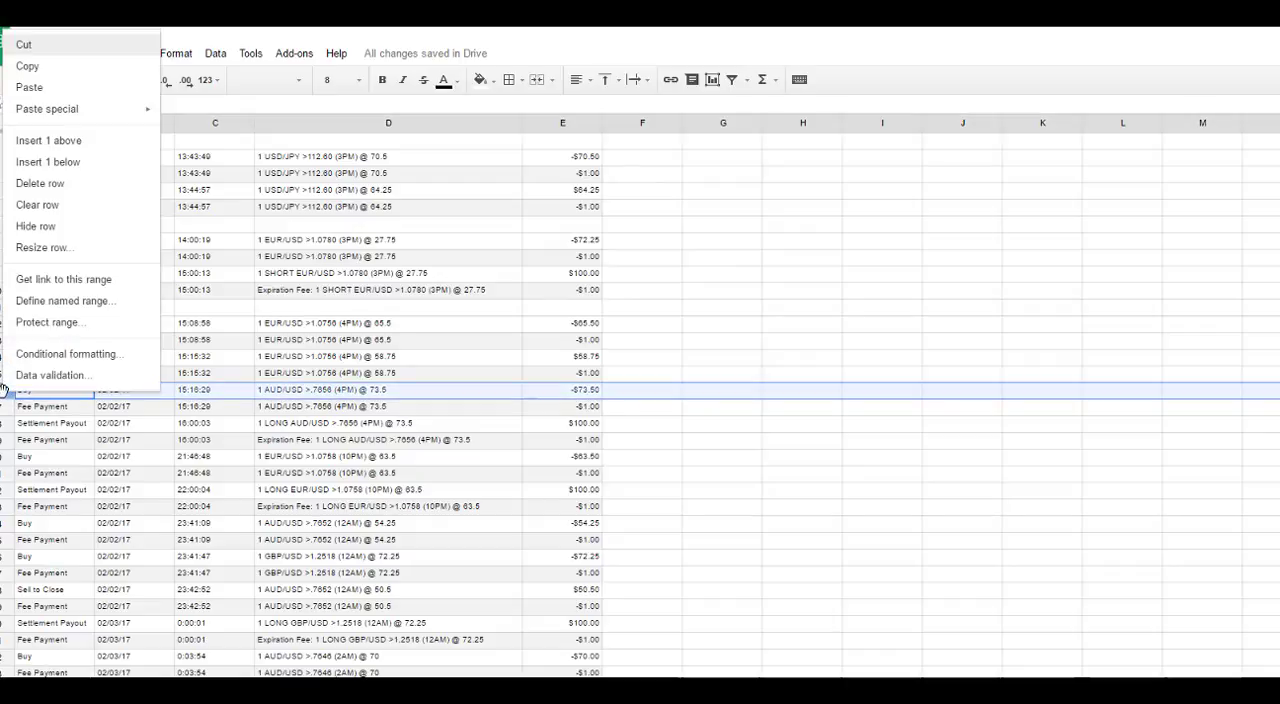
pyautogui.click(57, 145)
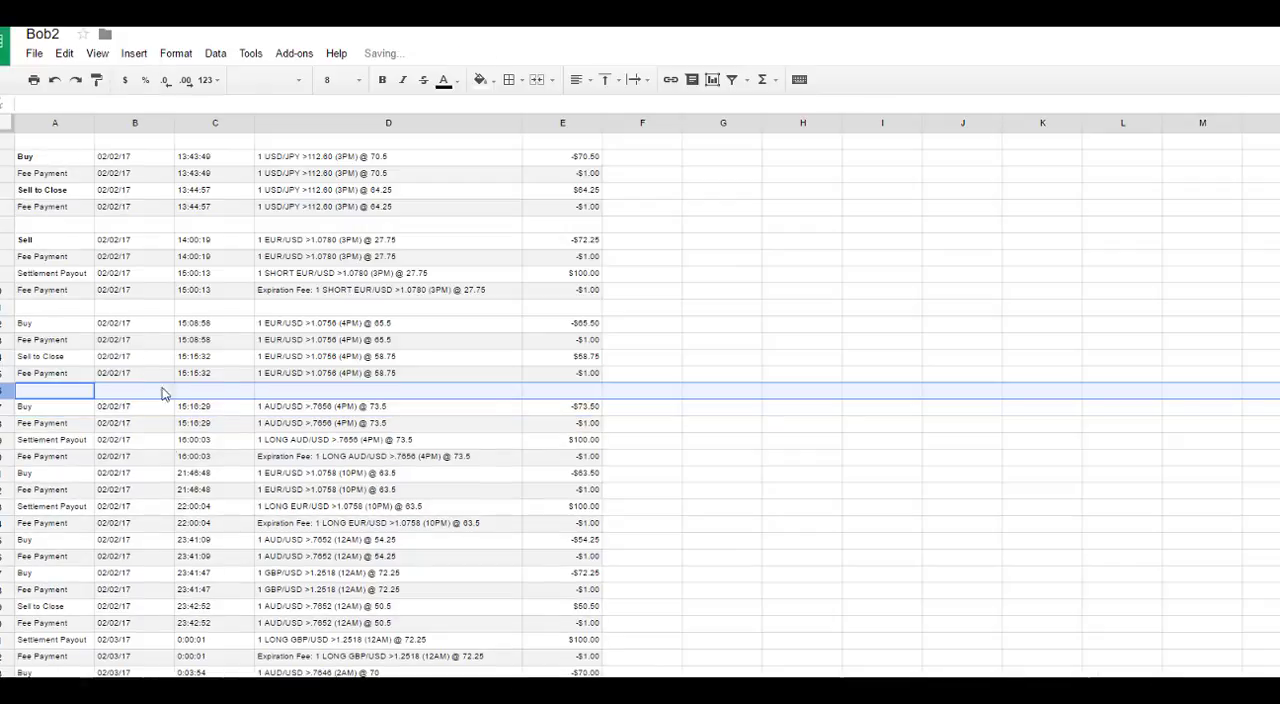
# Step: Move all entries from the AUD/USD >.7656 Buy in row 17 through the last transaction down two rows
pyautogui.scroll(-4, 30, 418)
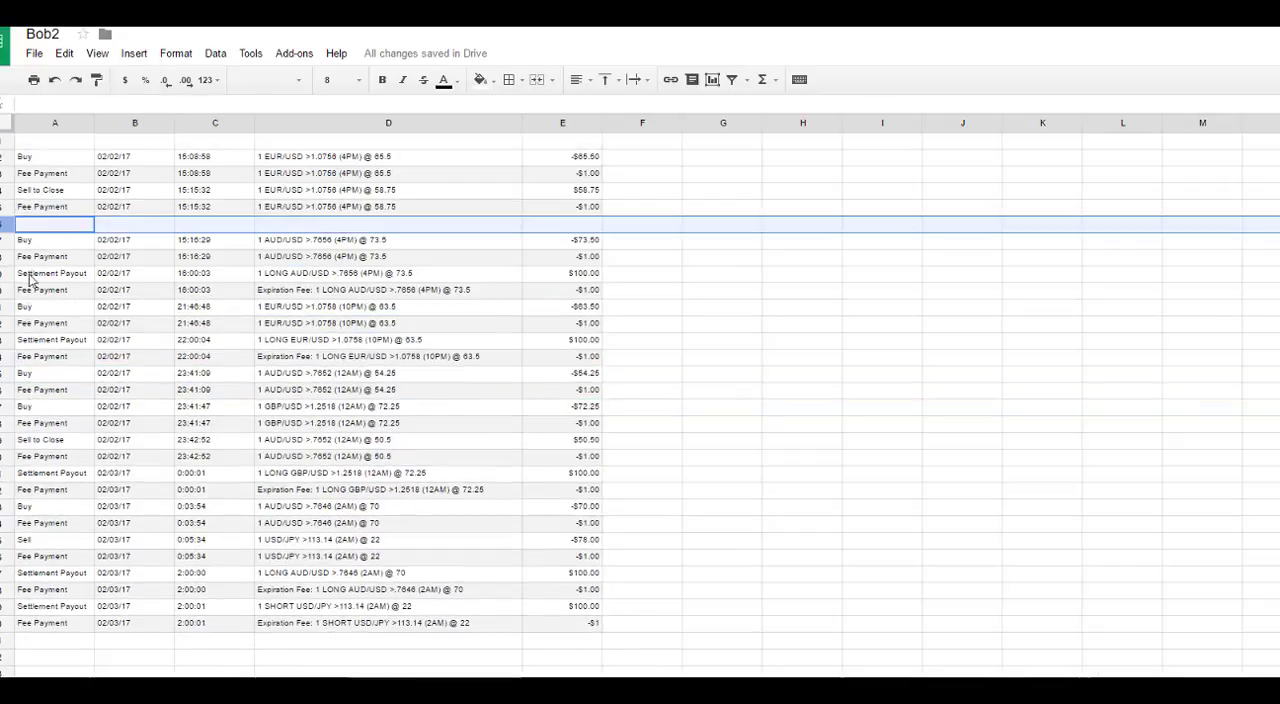
pyautogui.scroll(2, 223, 480)
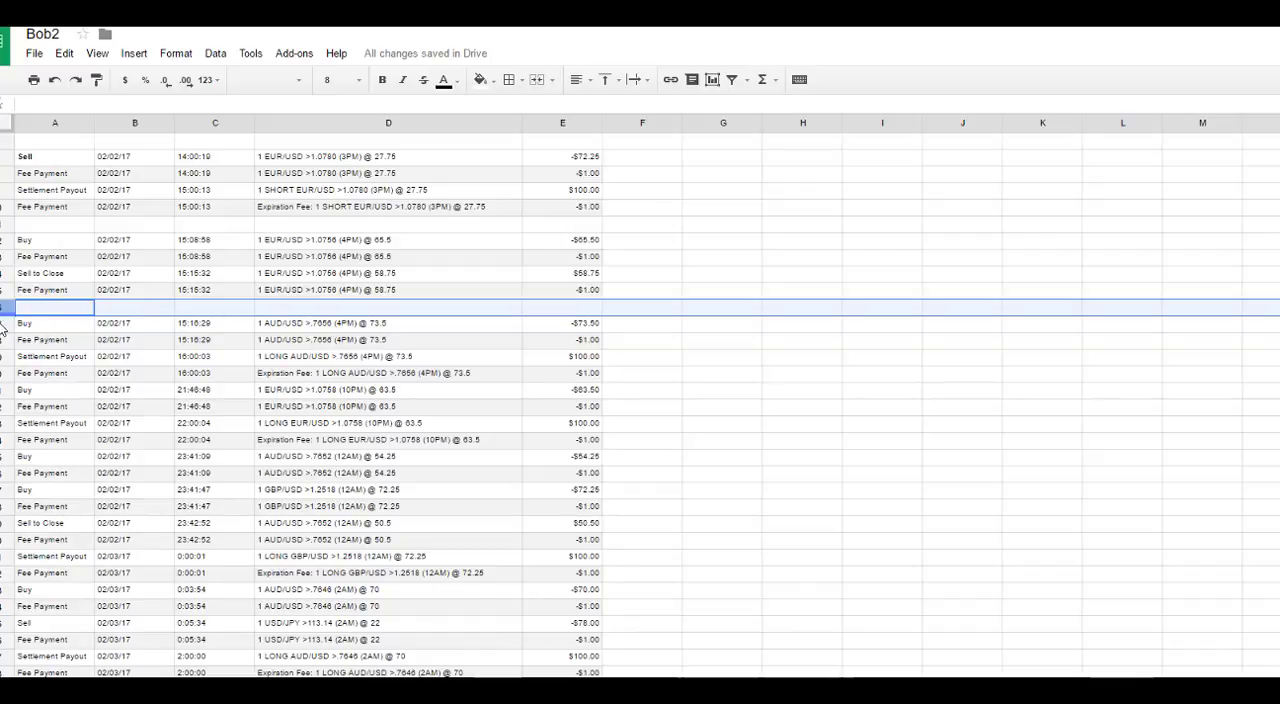
pyautogui.moveTo(28, 325); pyautogui.dragTo(575, 515)
pyautogui.scroll(2, 511, 509)
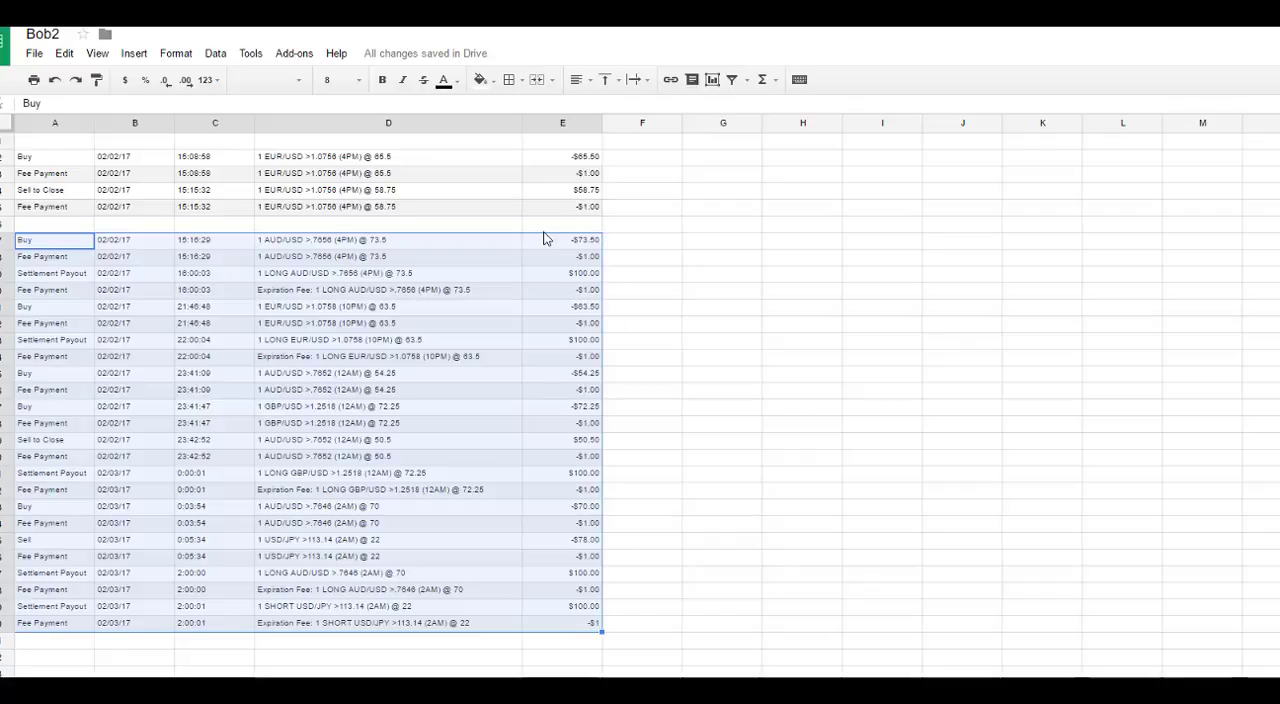
pyautogui.moveTo(544, 238); pyautogui.dragTo(544, 288)
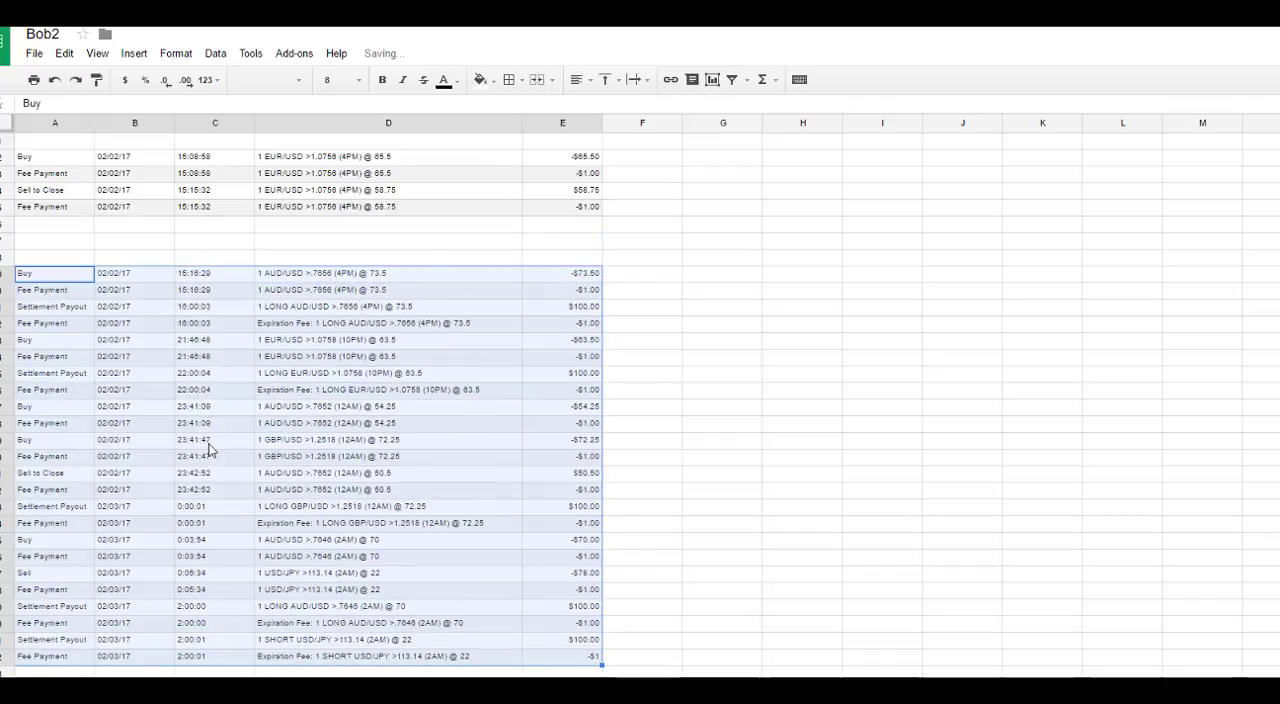
# Step: Move the four AUD/USD >.7656 trade rows back up to start in row 17, separating them from the entries below
pyautogui.click(152, 308)
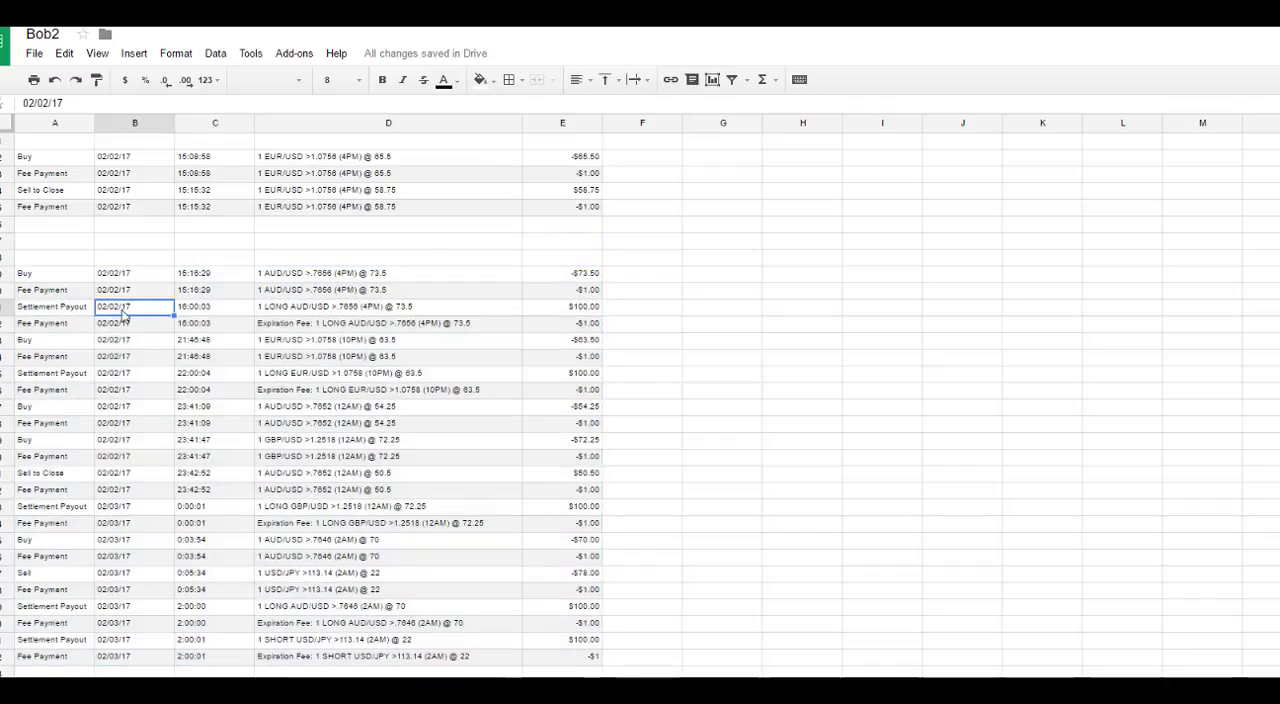
pyautogui.moveTo(55, 276); pyautogui.dragTo(600, 329)
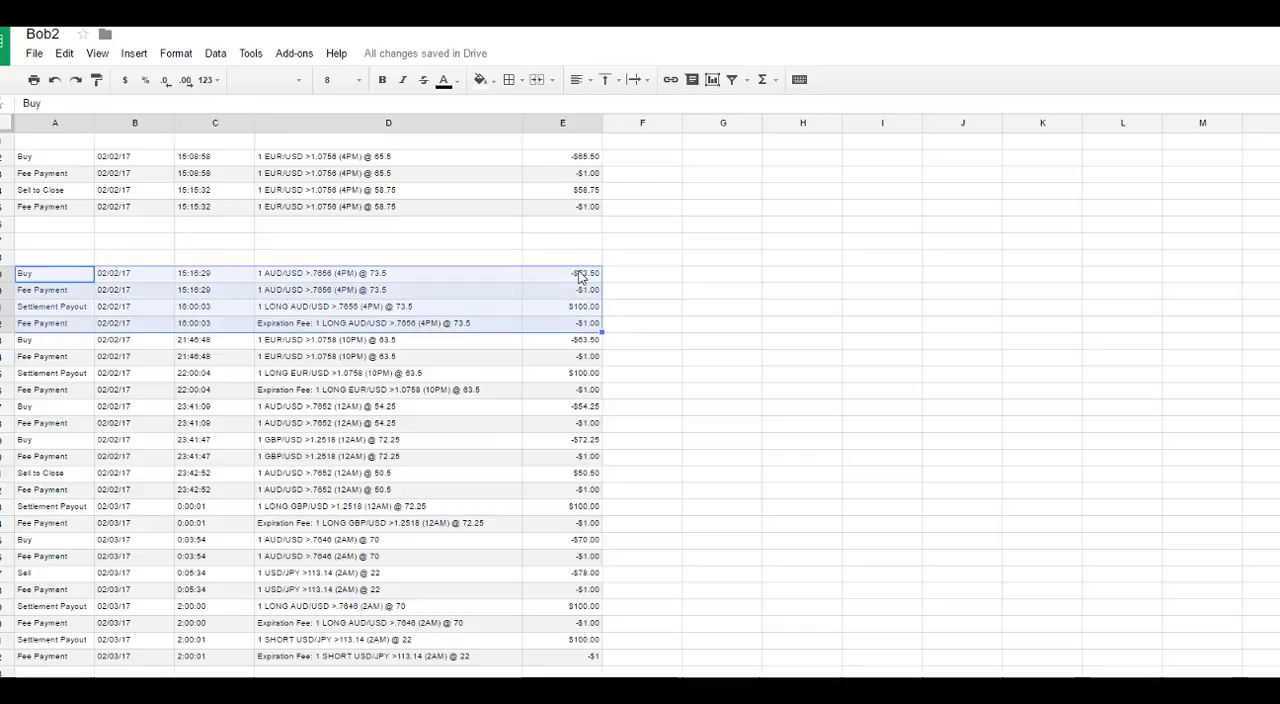
pyautogui.moveTo(580, 264); pyautogui.dragTo(585, 245)
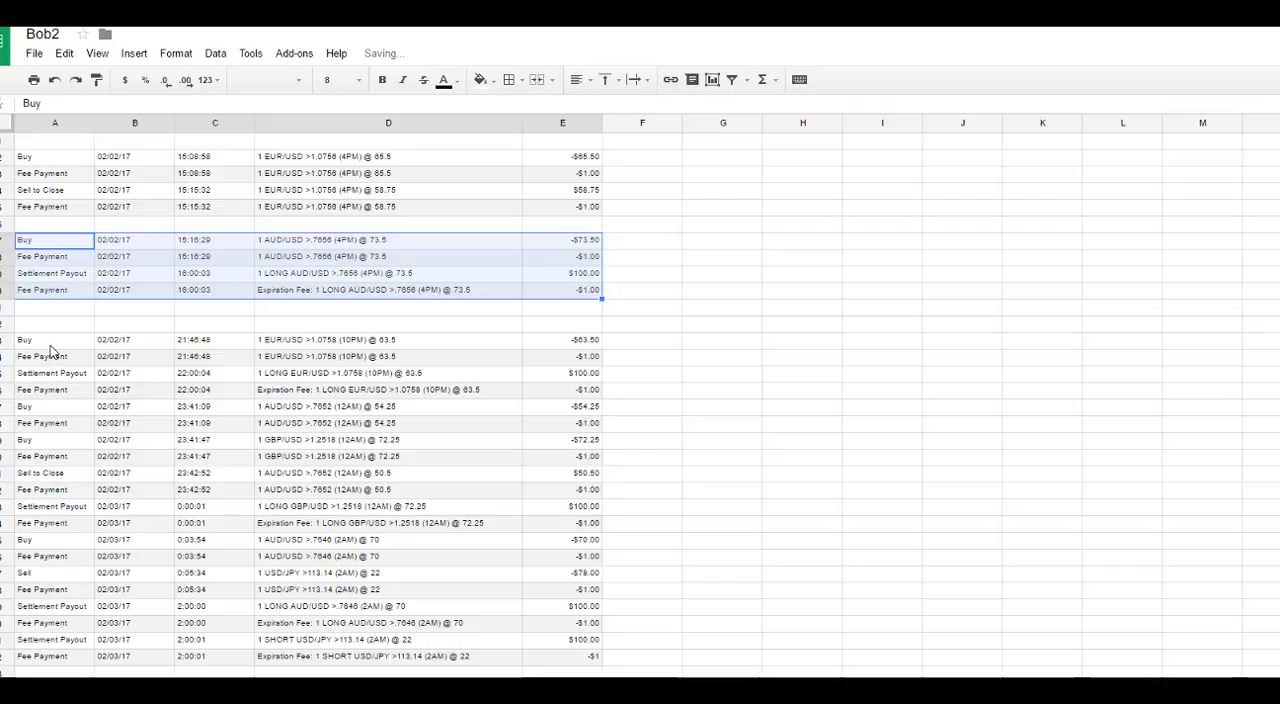
# Step: Move the four EUR/USD >1.0758 trade rows up to start in row 22, leaving one blank row on each side
pyautogui.moveTo(50, 345); pyautogui.dragTo(557, 375)
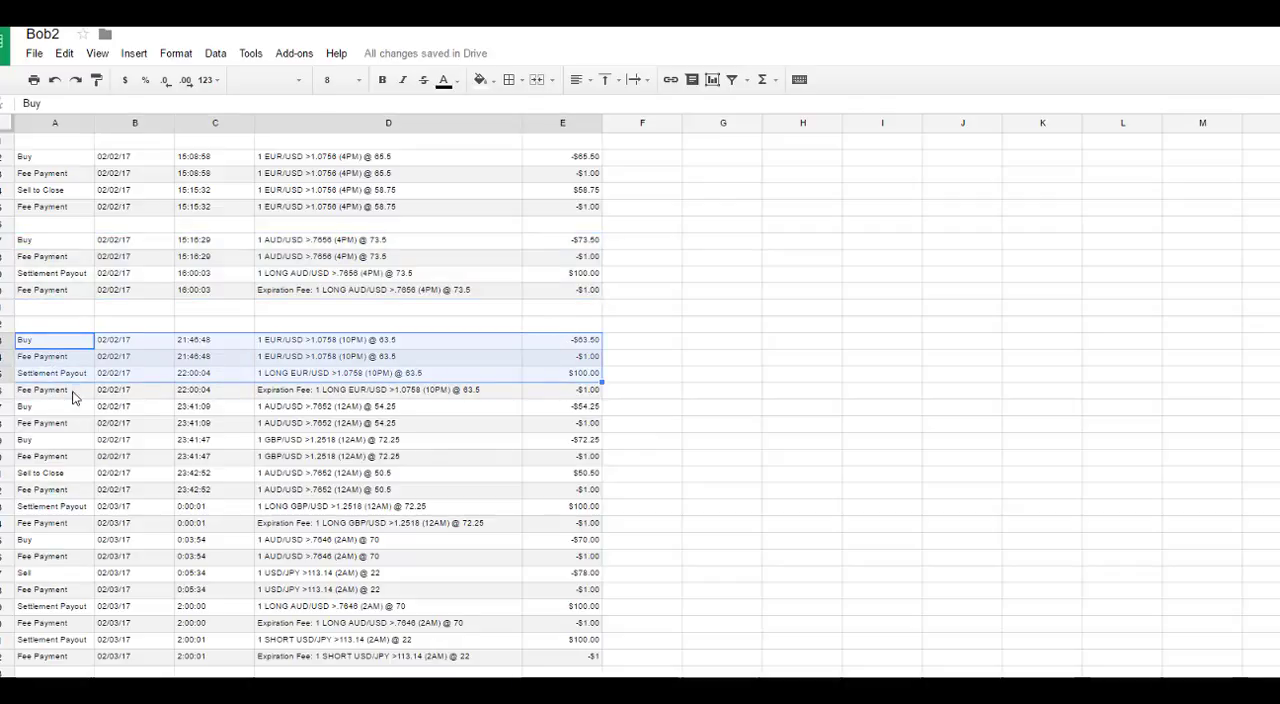
pyautogui.click(71, 392)
pyautogui.moveTo(53, 344); pyautogui.dragTo(579, 392)
pyautogui.moveTo(583, 338); pyautogui.dragTo(576, 323)
# Step: Move the entries from the AUD/USD >.7652 Sell to Close onward down one row, and compare the two Buy entries above them
pyautogui.scroll(-1, 183, 485)
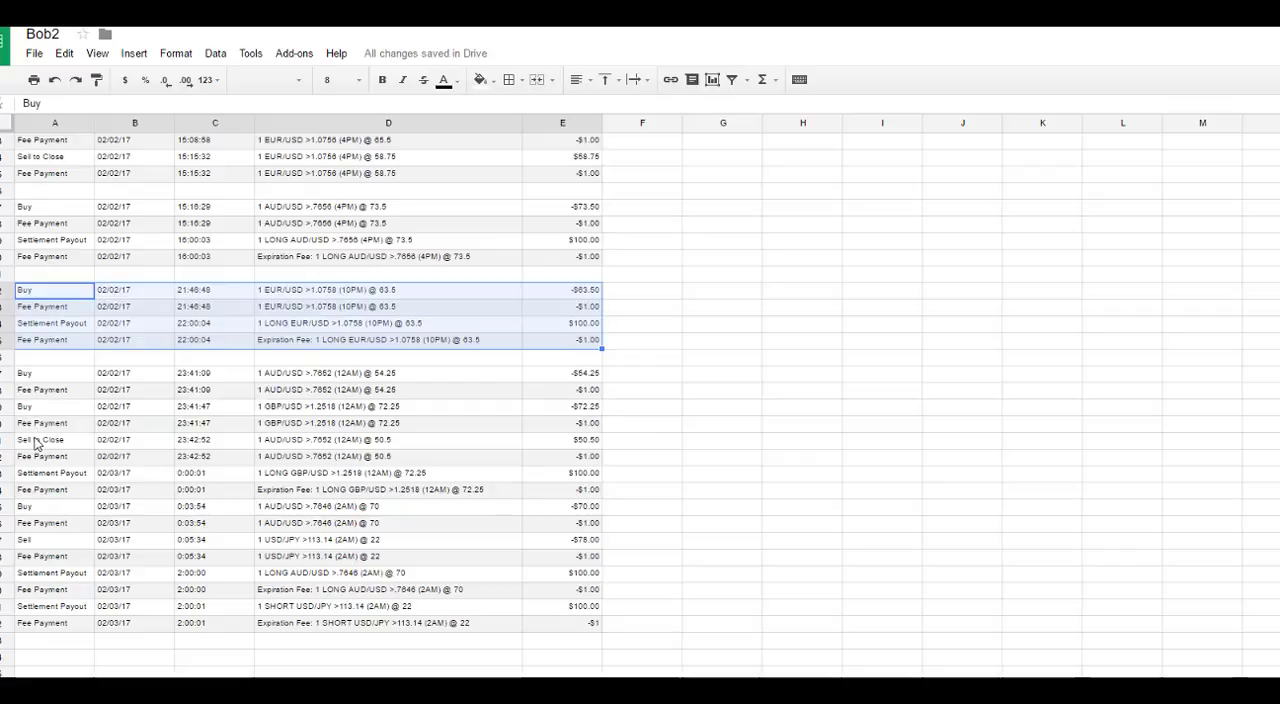
pyautogui.moveTo(35, 443); pyautogui.dragTo(572, 618)
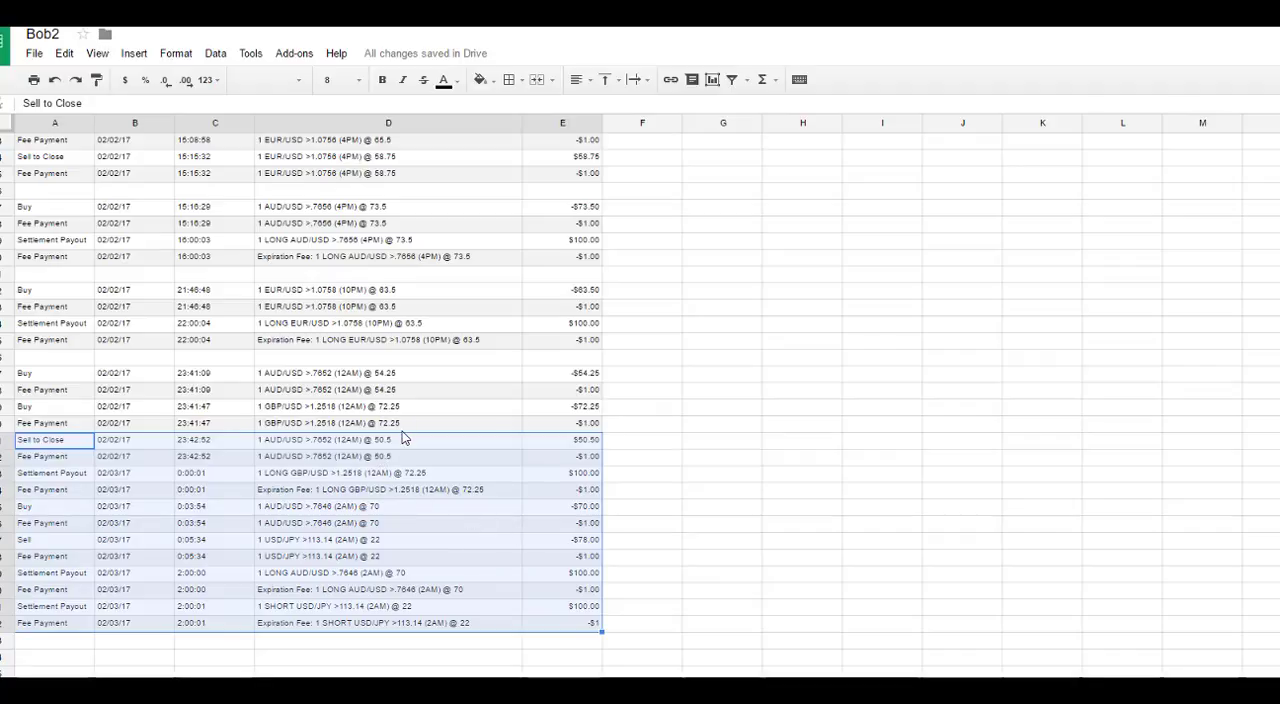
pyautogui.moveTo(397, 430); pyautogui.dragTo(399, 471)
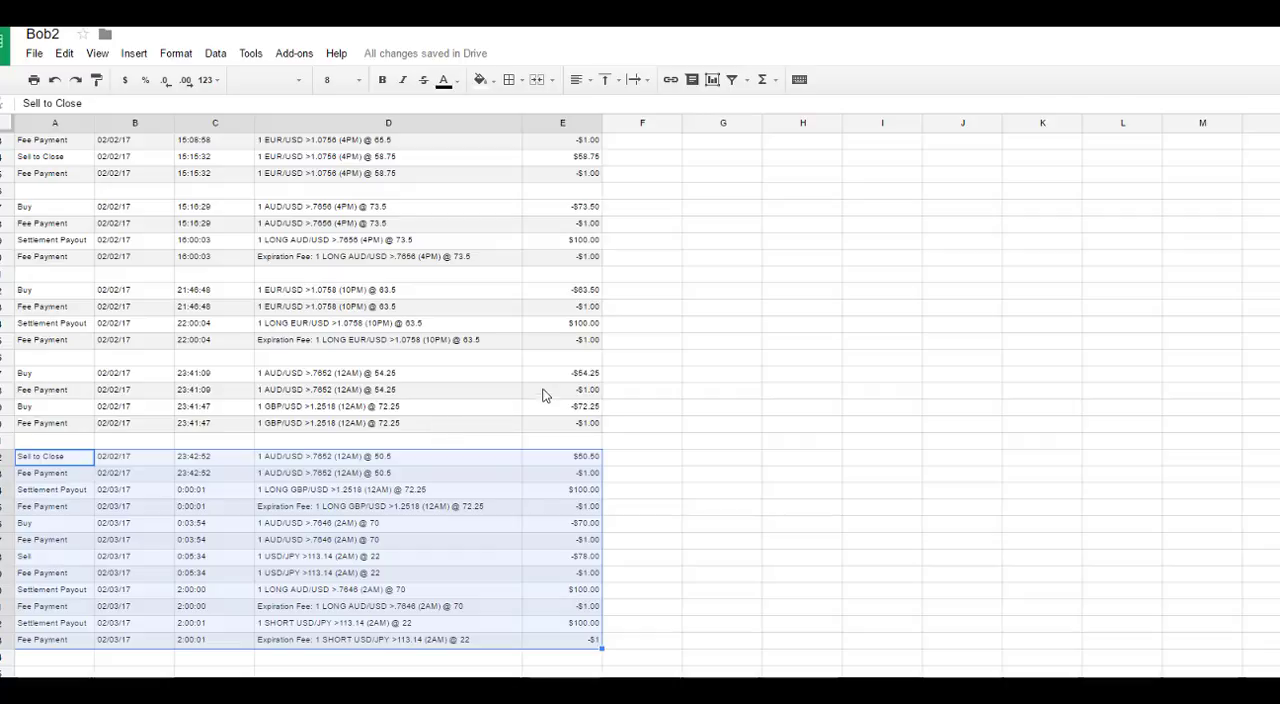
pyautogui.moveTo(274, 376); pyautogui.dragTo(276, 425)
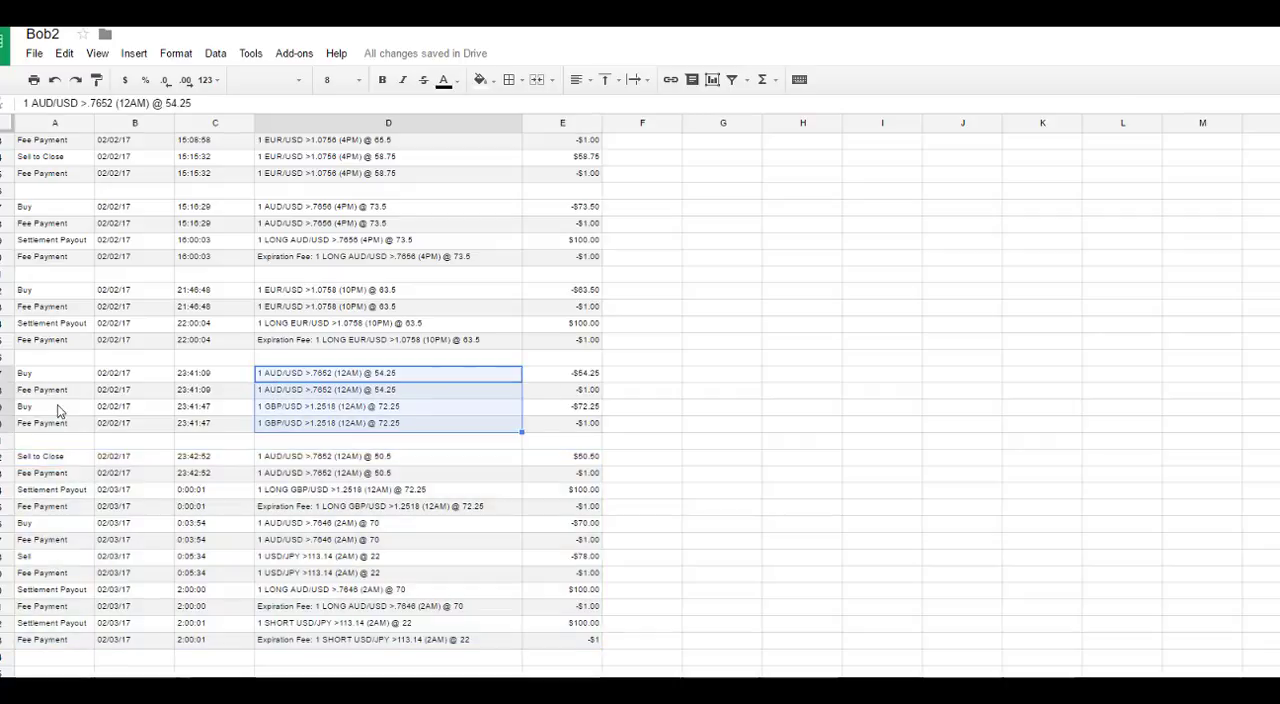
pyautogui.click(44, 379)
pyautogui.click(44, 408)
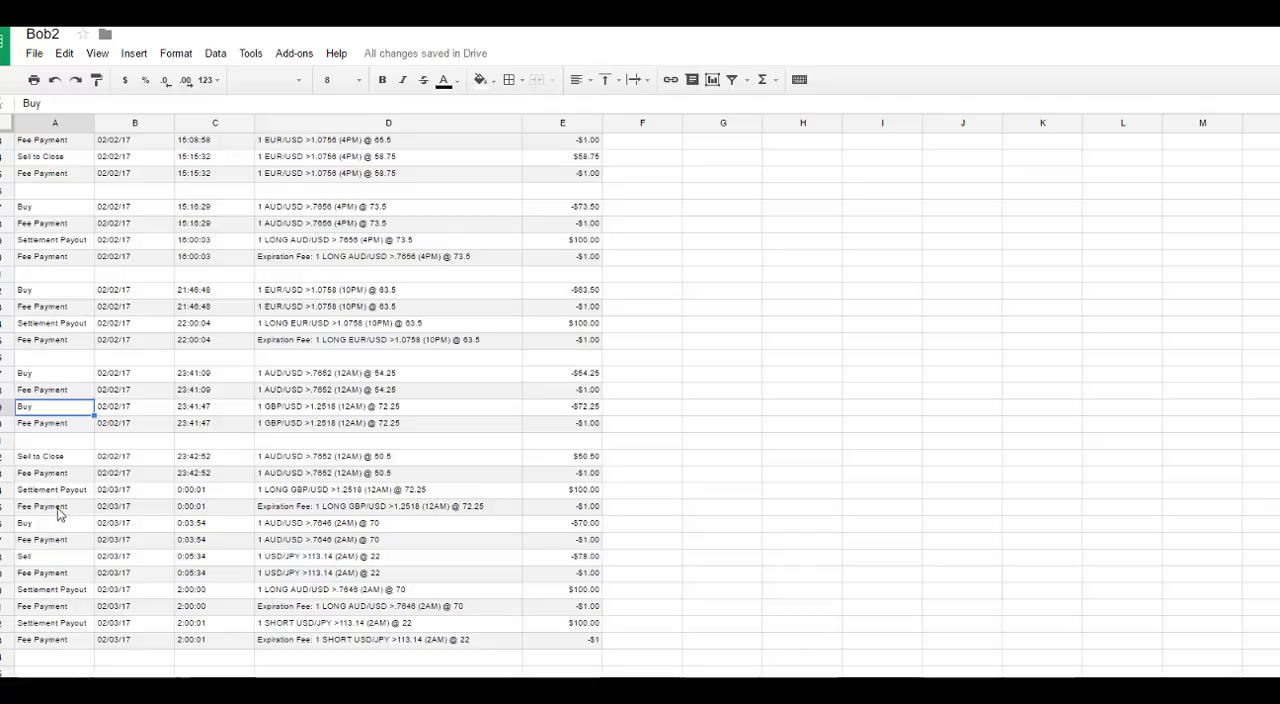
# Step: Shift the block beginning with the AUD/USD >.7652 Sell to Close four more rows down to start in row 36
pyautogui.moveTo(39, 461); pyautogui.dragTo(556, 638)
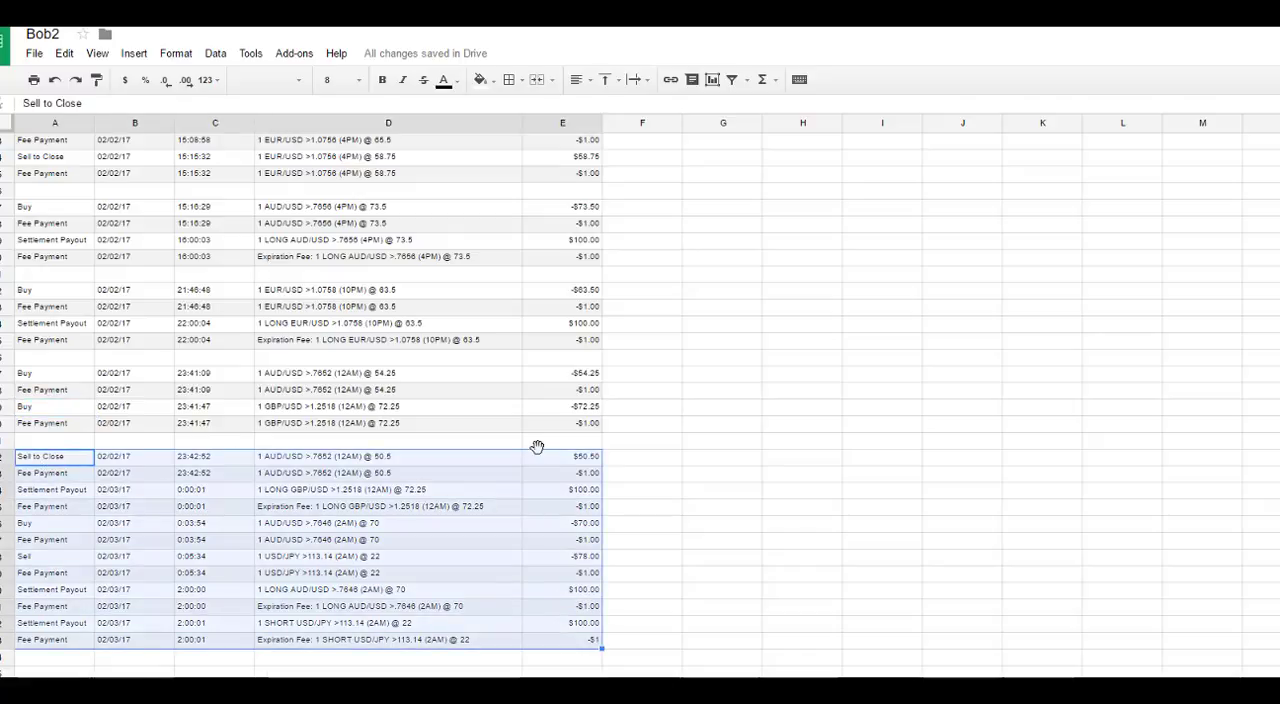
pyautogui.hotkey('ctrl', 'c')
pyautogui.scroll(-3, 540, 462)
pyautogui.moveTo(542, 457); pyautogui.dragTo(556, 379)
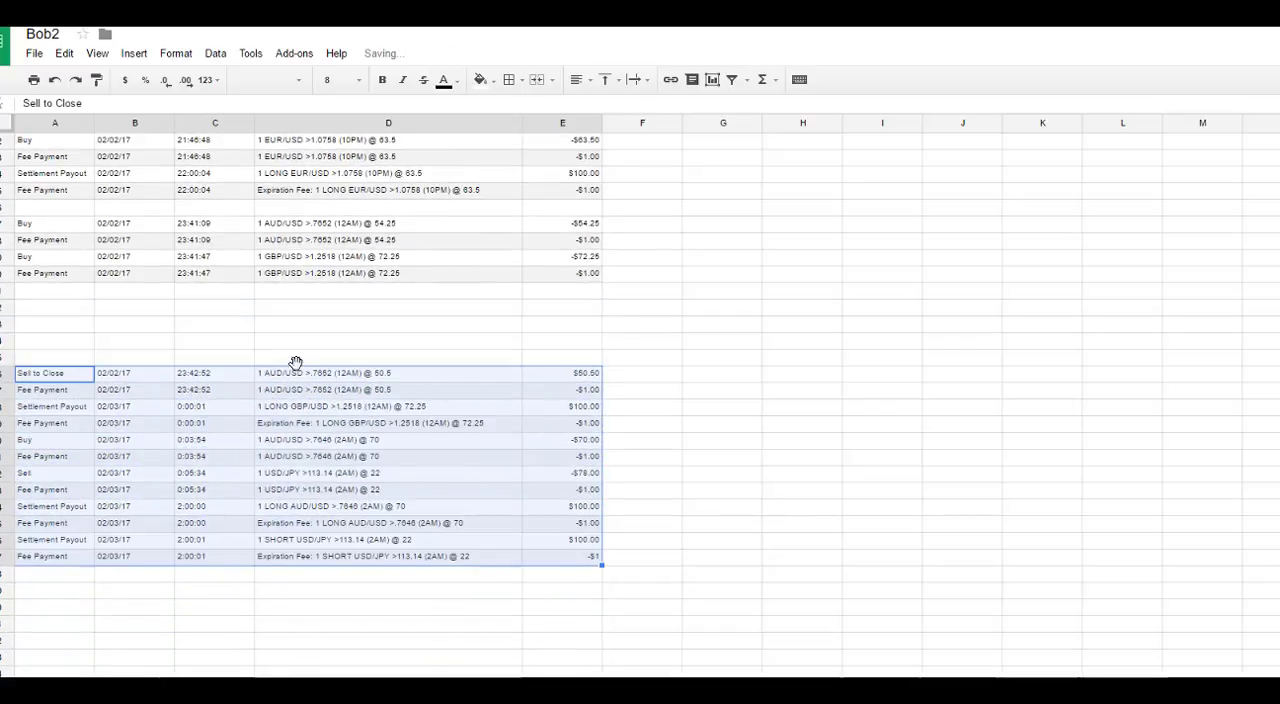
pyautogui.scroll(1, 266, 309)
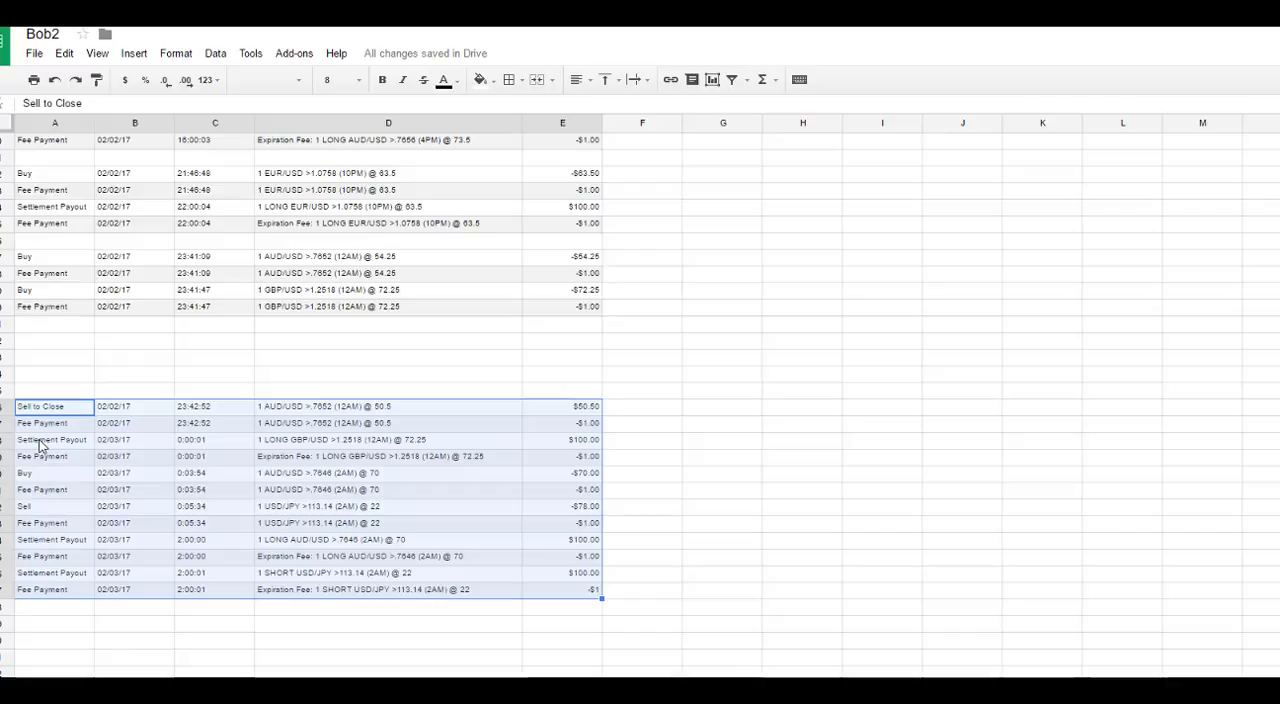
# Step: Move the GBP/USD >1.2518 settlement payout and expiration fee directly under that trade's Buy and fee rows, into rows 31 and 32
pyautogui.click(41, 441)
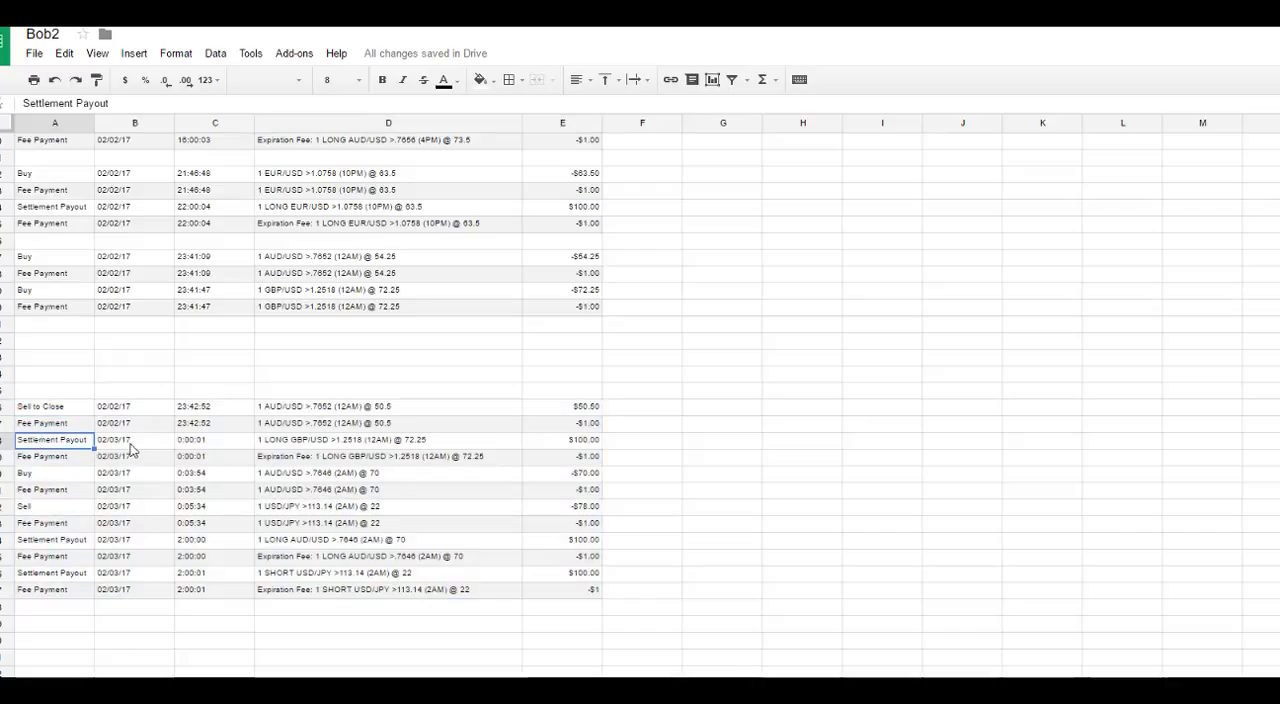
pyautogui.click(348, 444)
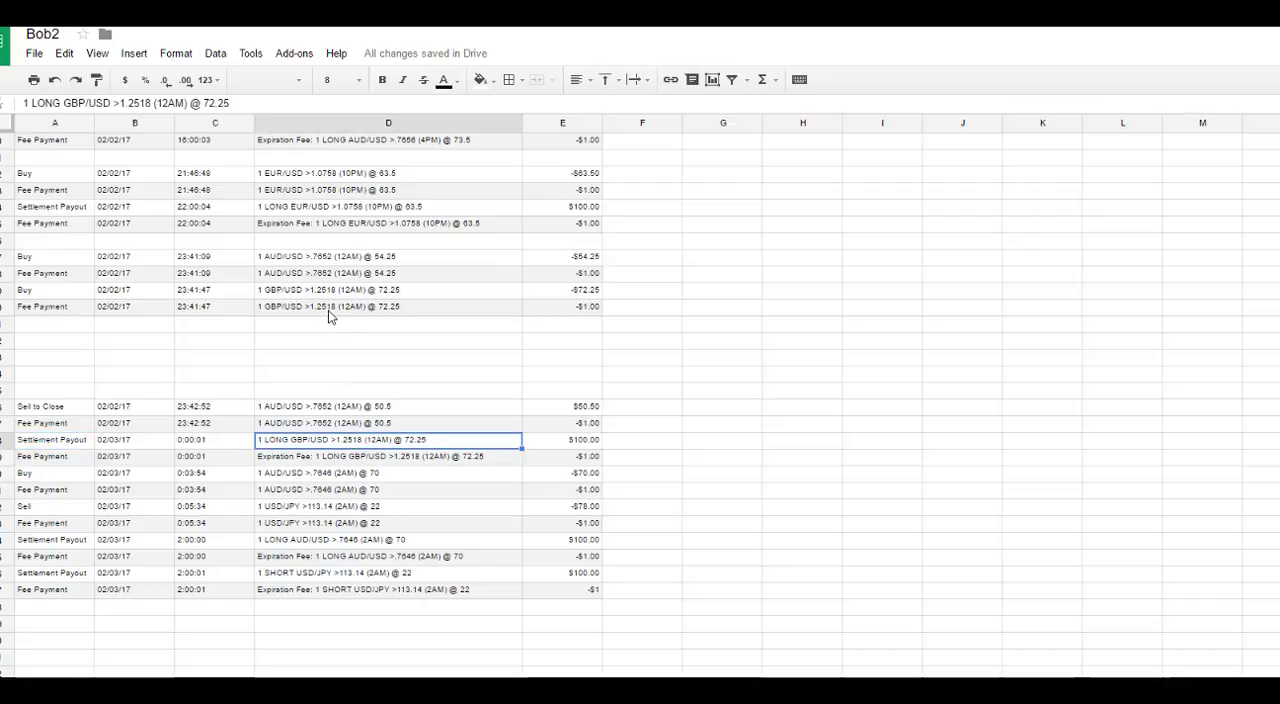
pyautogui.moveTo(52, 444); pyautogui.dragTo(610, 465)
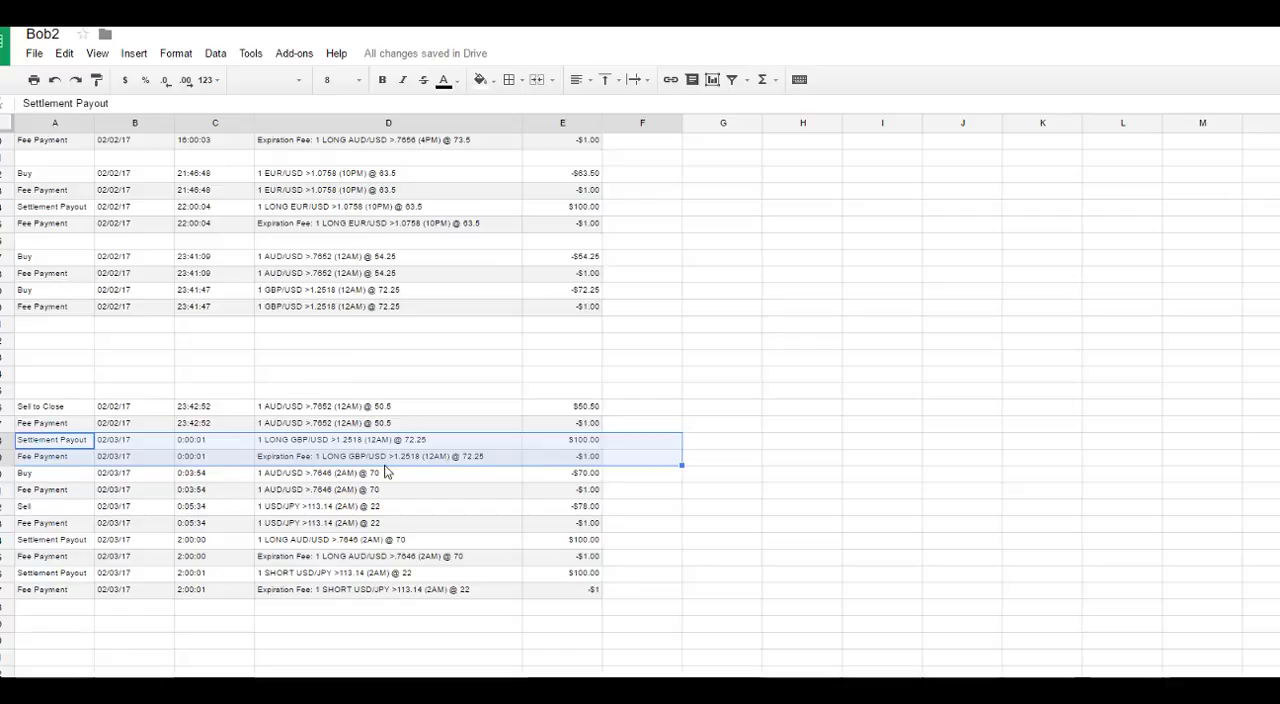
pyautogui.moveTo(251, 432); pyautogui.dragTo(250, 339)
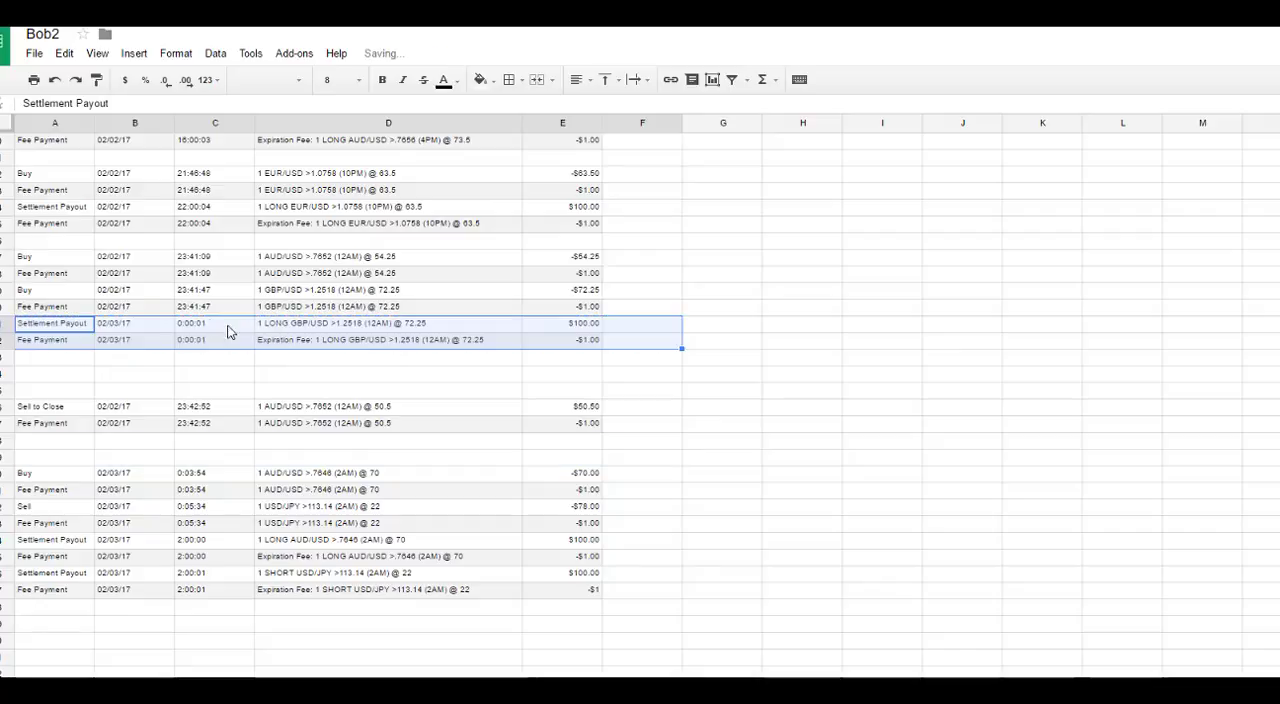
# Step: Place the AUD/USD >.7652 Sell to Close and fee in rows 29 and 30, and the four GBP/USD >1.2518 rows from row 32
pyautogui.moveTo(30, 292); pyautogui.dragTo(561, 347)
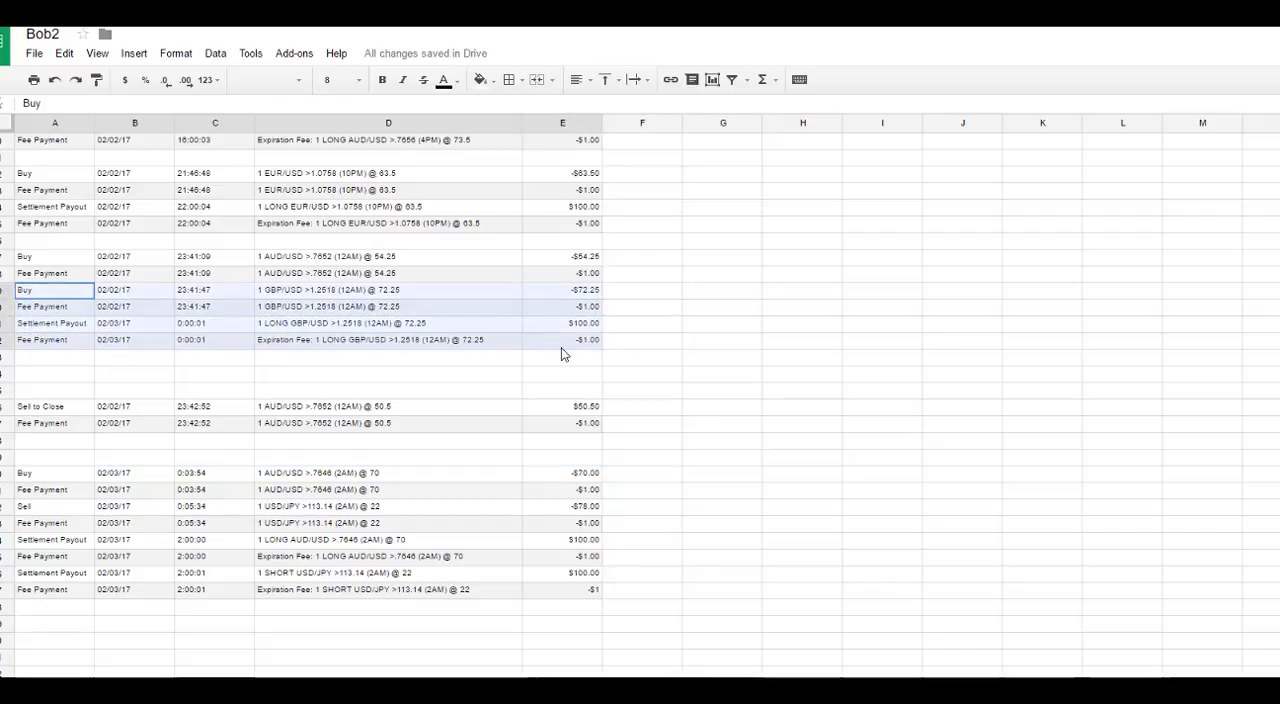
pyautogui.moveTo(552, 283); pyautogui.dragTo(556, 334)
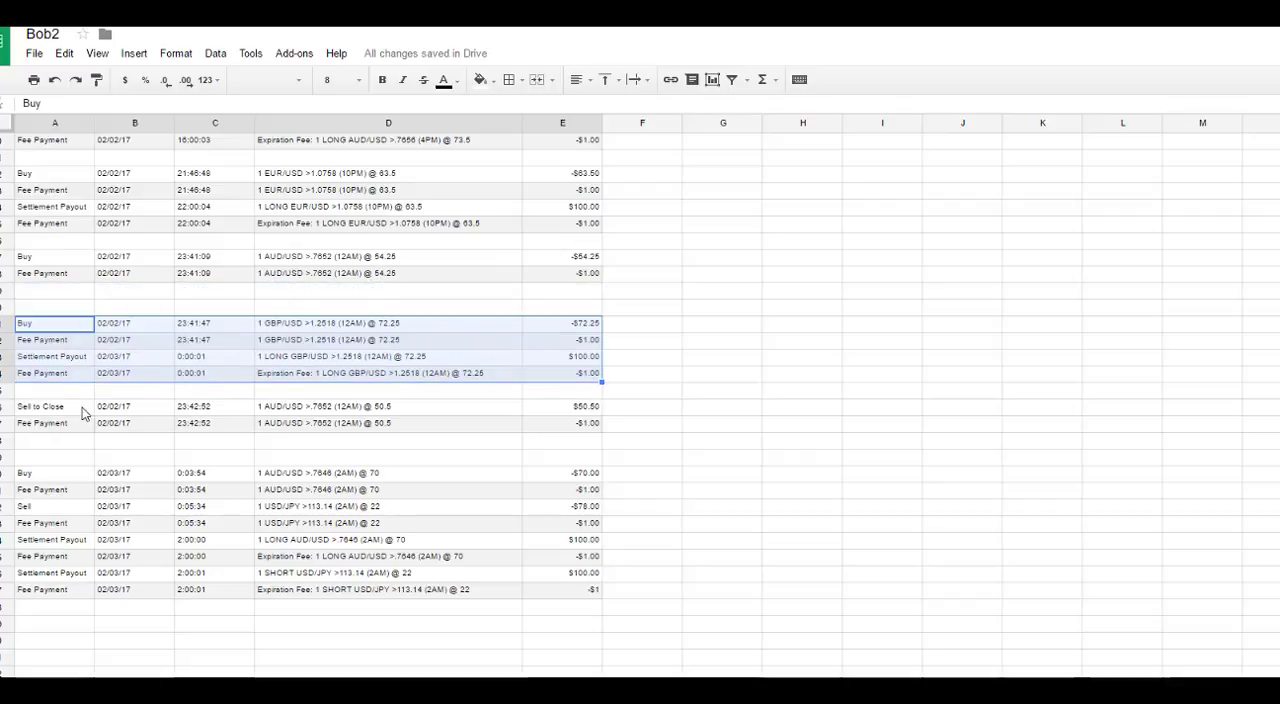
pyautogui.moveTo(84, 413); pyautogui.dragTo(529, 300)
pyautogui.moveTo(48, 330); pyautogui.dragTo(542, 350)
pyautogui.hotkey('ctrl', 'c')
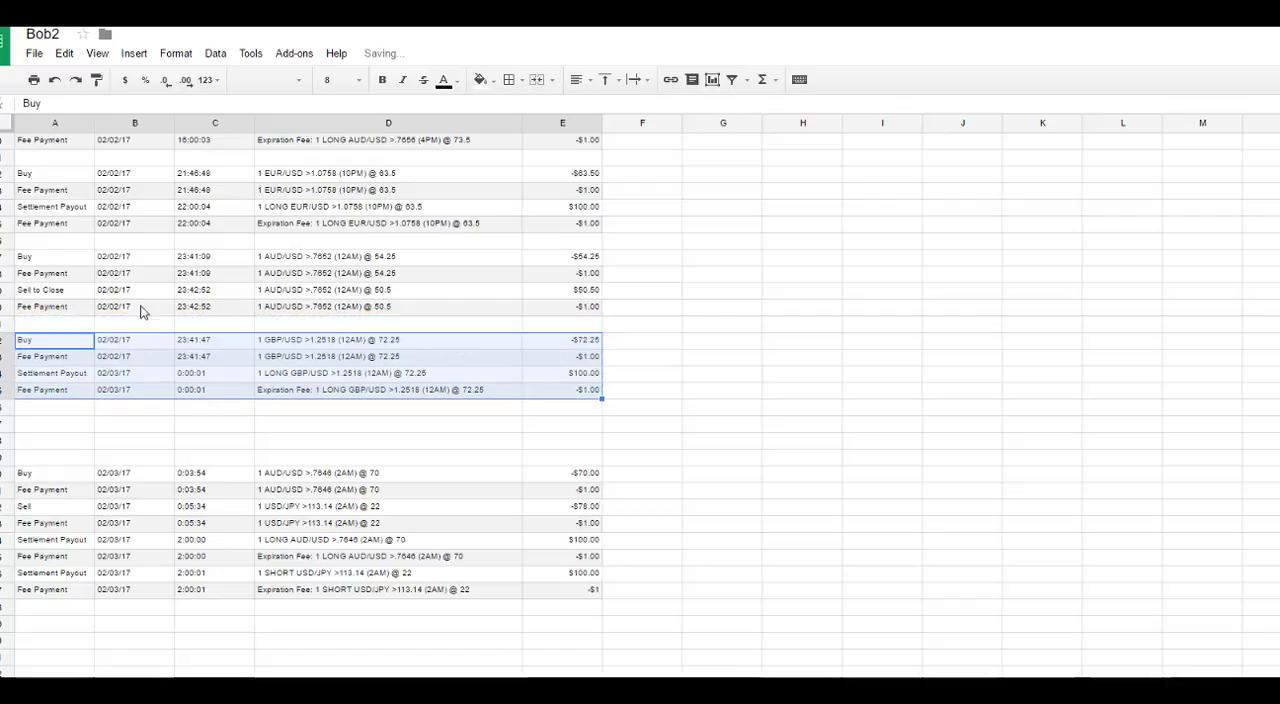
# Step: Group the AUD/USD >.7646 trade in rows 37 to 40, with its Buy and fee followed by its settlement payout and expiration fee
pyautogui.scroll(-1, 66, 400)
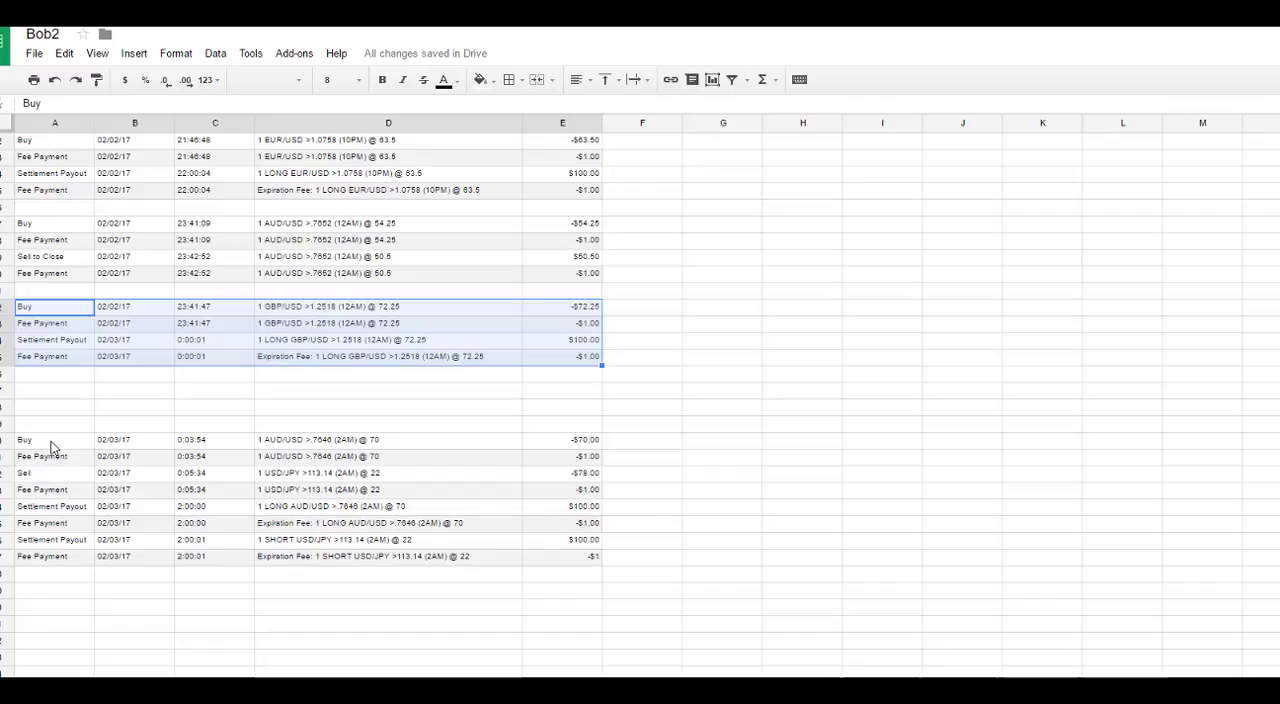
pyautogui.moveTo(50, 447); pyautogui.dragTo(586, 395)
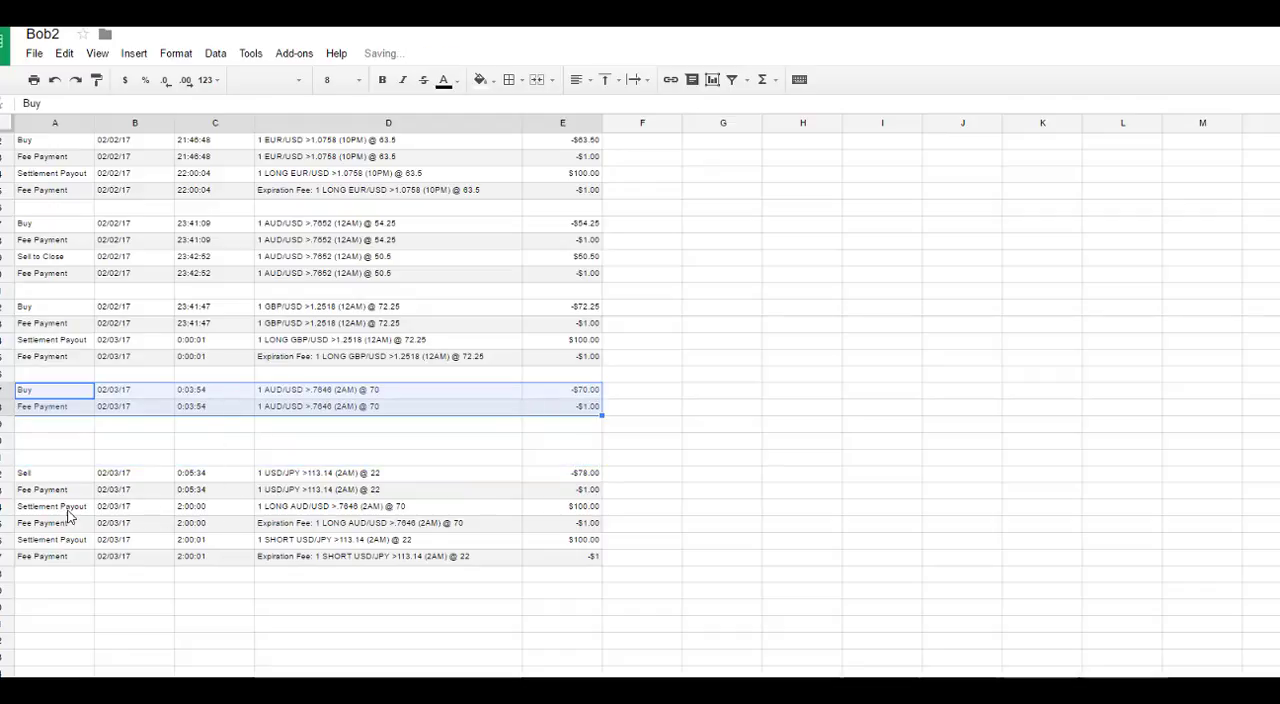
pyautogui.moveTo(68, 512); pyautogui.dragTo(570, 428)
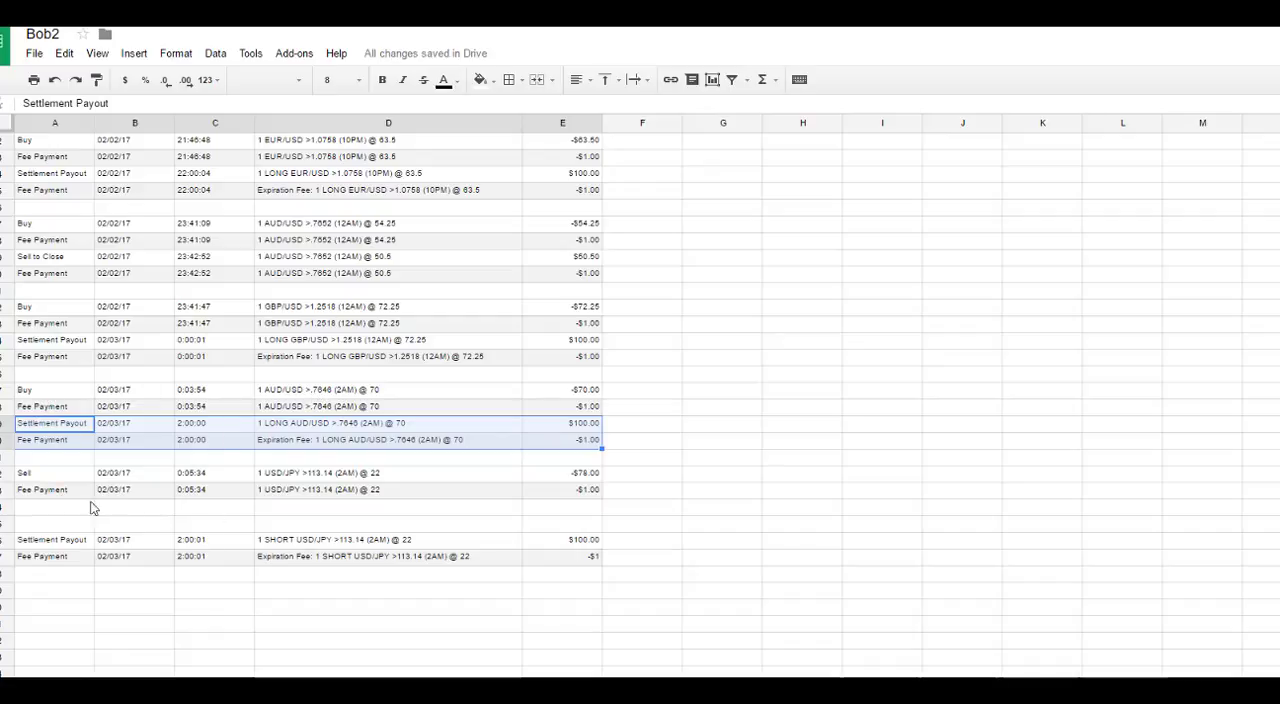
# Step: Move the USD/JPY >113.14 settlement payout and expiration fee directly under that trade's Sell and fee, and review all the separated trades
pyautogui.moveTo(42, 545); pyautogui.dragTo(538, 514)
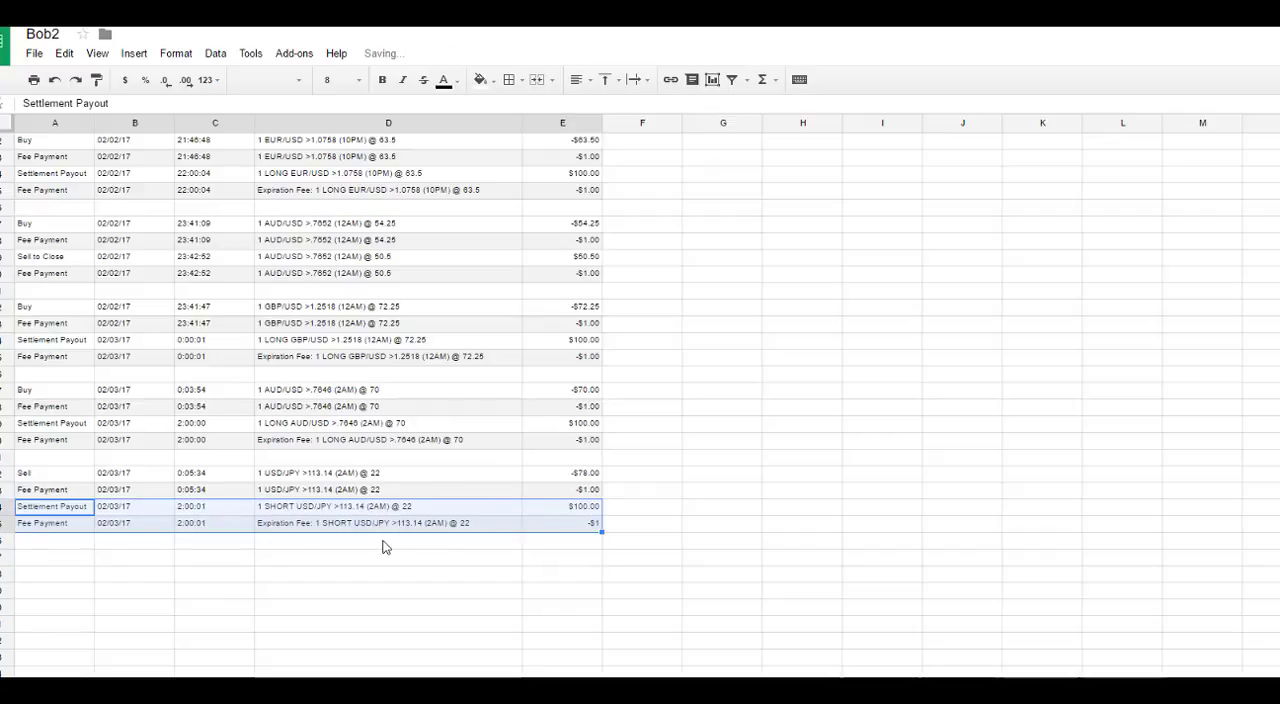
pyautogui.scroll(2, 200, 500)
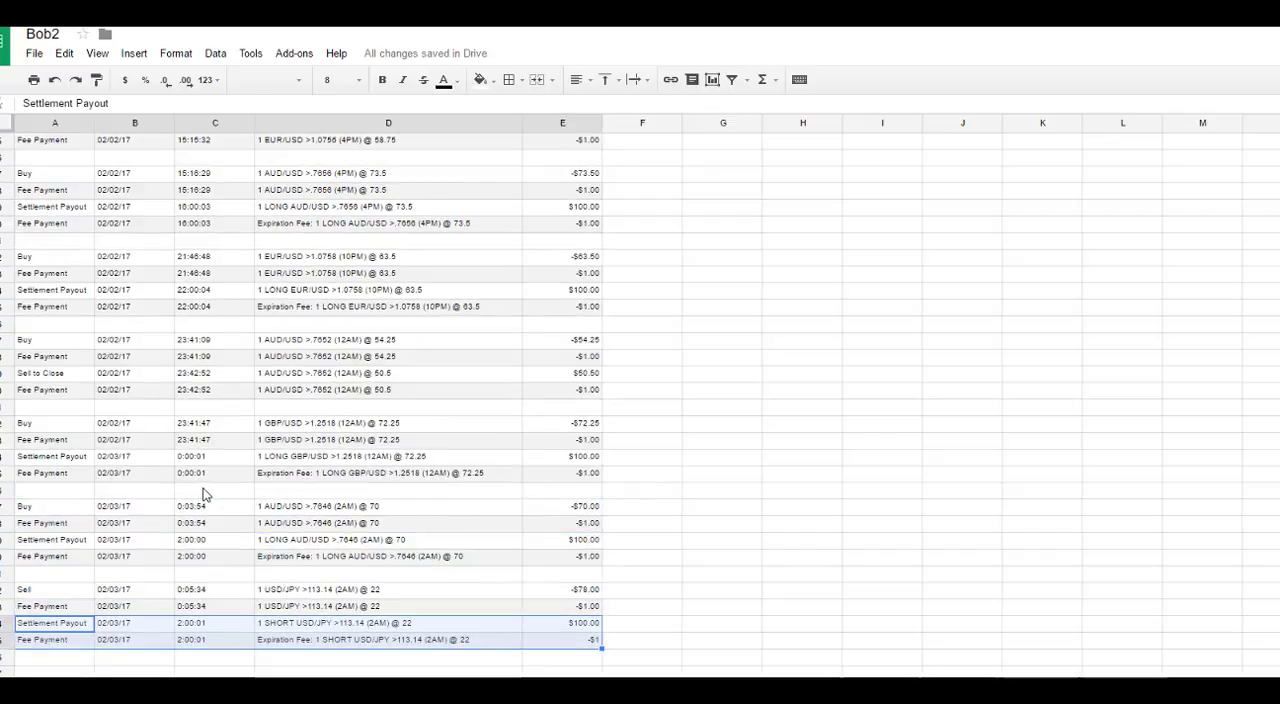
pyautogui.scroll(4, 262, 528)
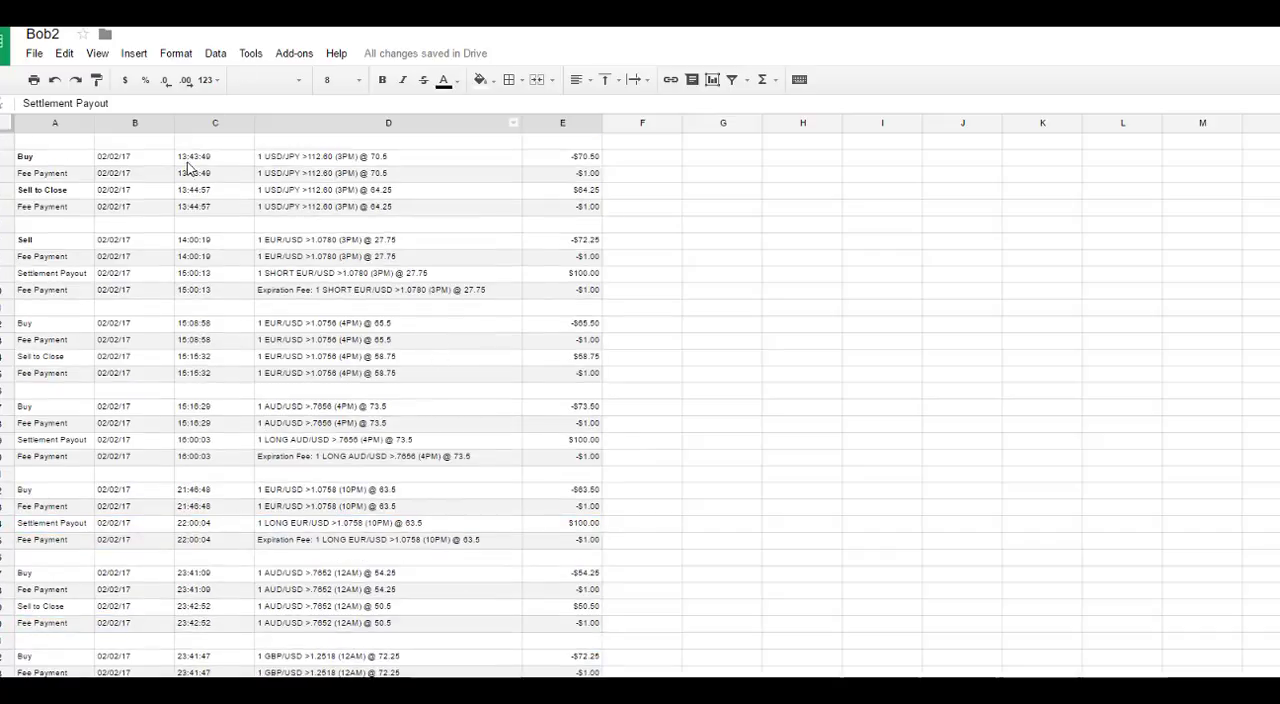
pyautogui.scroll(-6, 190, 310)
pyautogui.scroll(7, 265, 456)
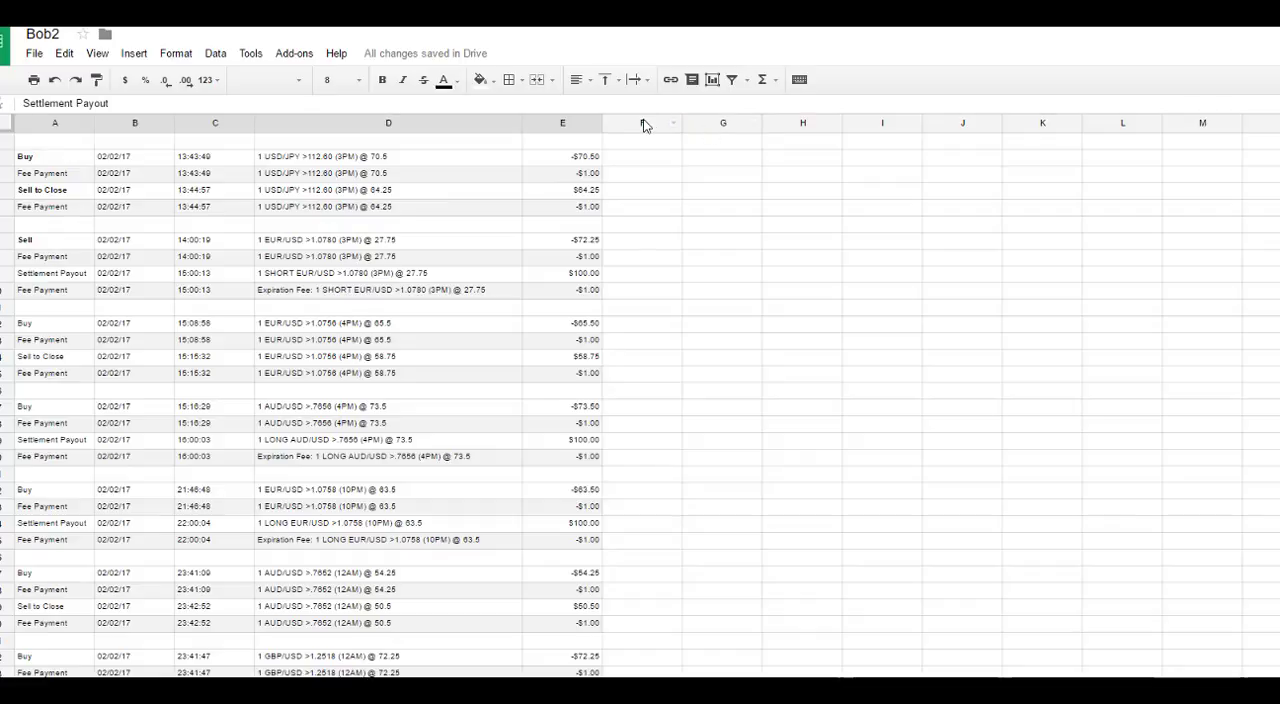
# Step: Total the USD/JPY >112.60 trade in cell F5 with the formula =sum(E2:E5)
pyautogui.click(609, 207)
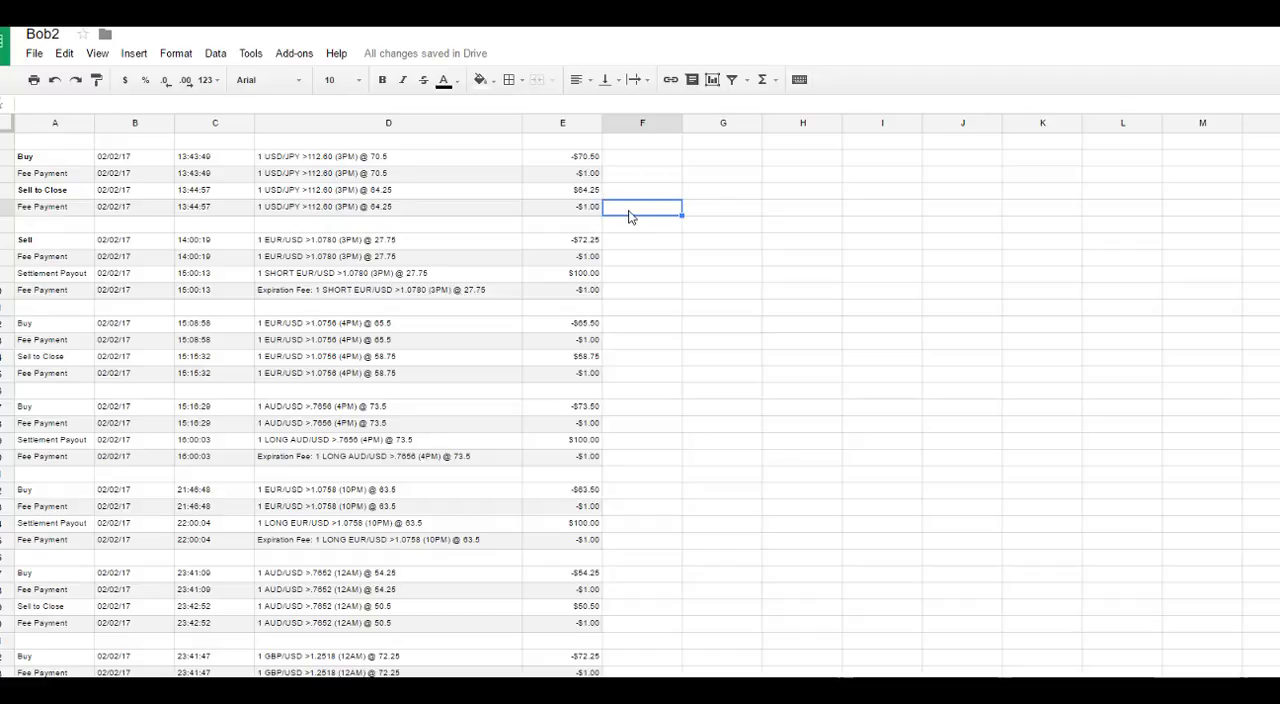
pyautogui.moveTo(564, 212); pyautogui.dragTo(571, 162)
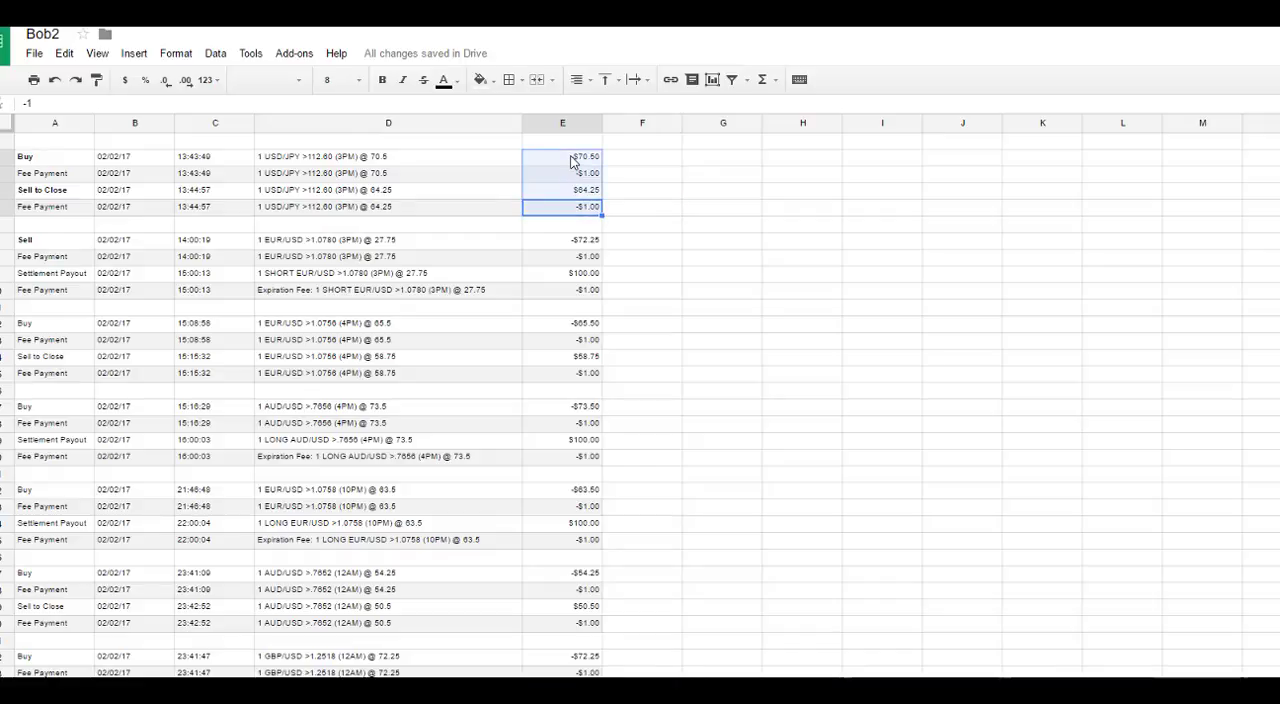
pyautogui.click(645, 210)
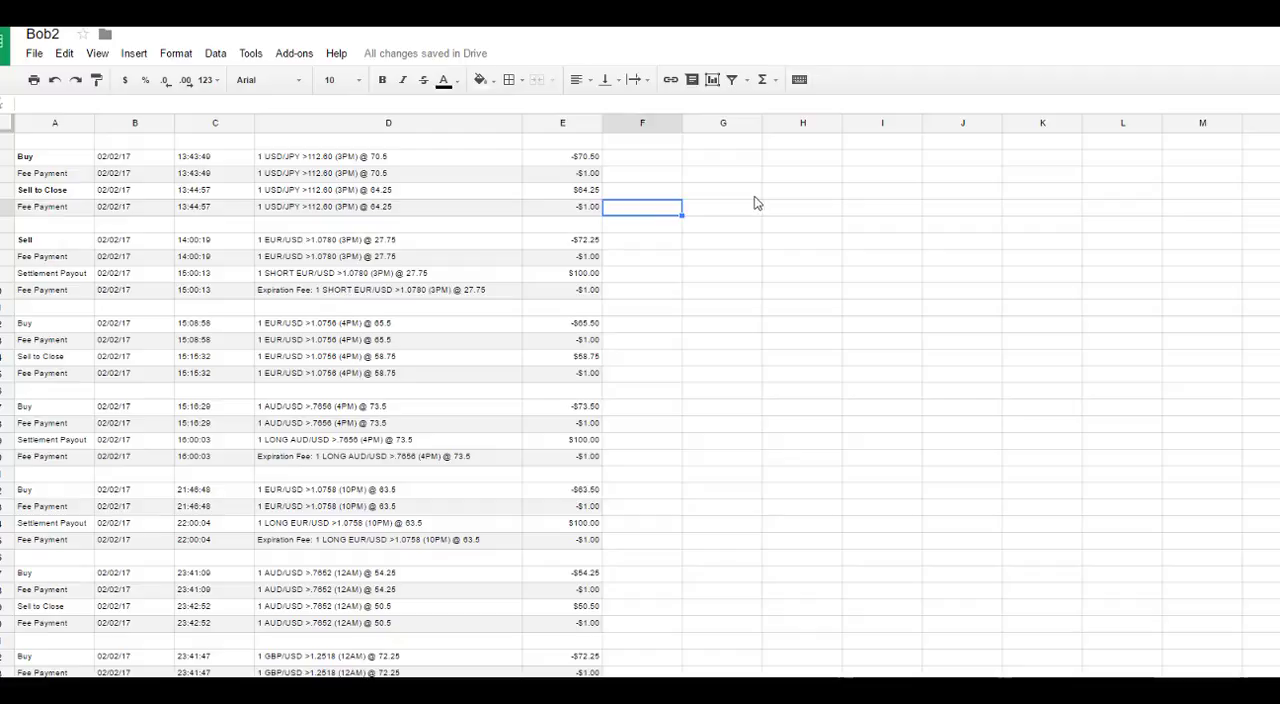
pyautogui.write('=')
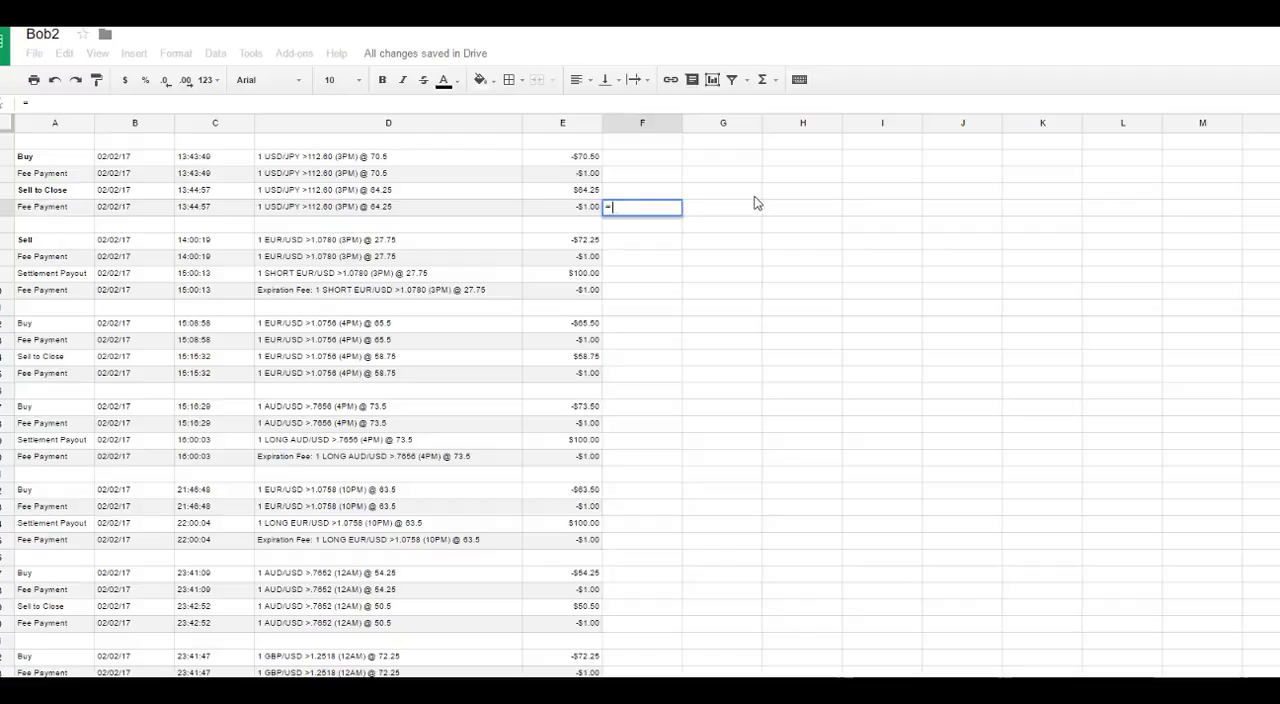
pyautogui.write('sum')
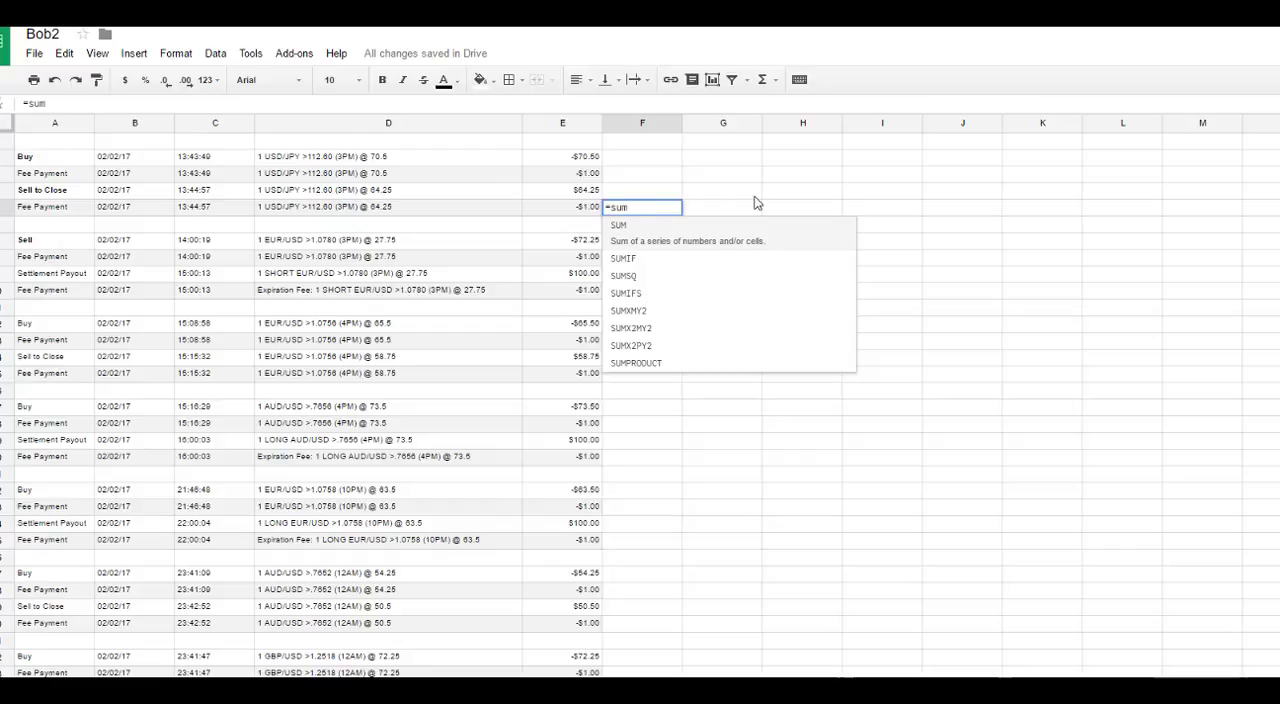
pyautogui.write('(')
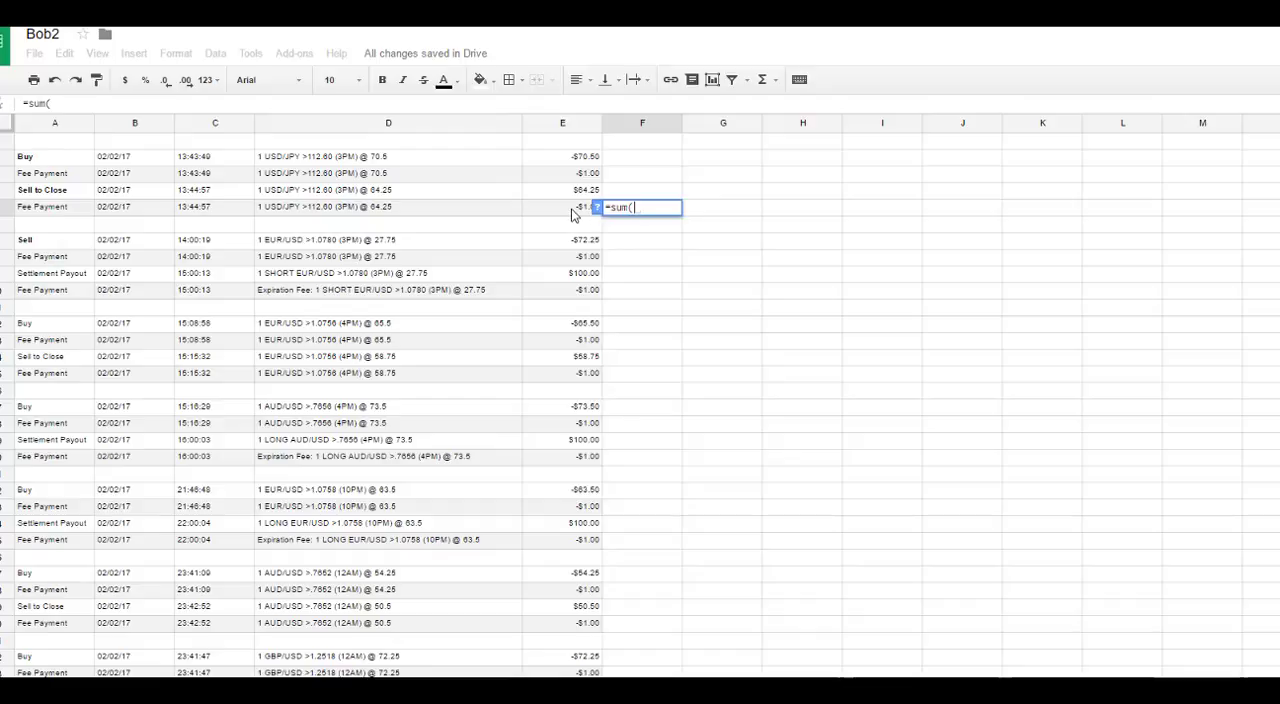
pyautogui.moveTo(572, 212); pyautogui.dragTo(572, 163)
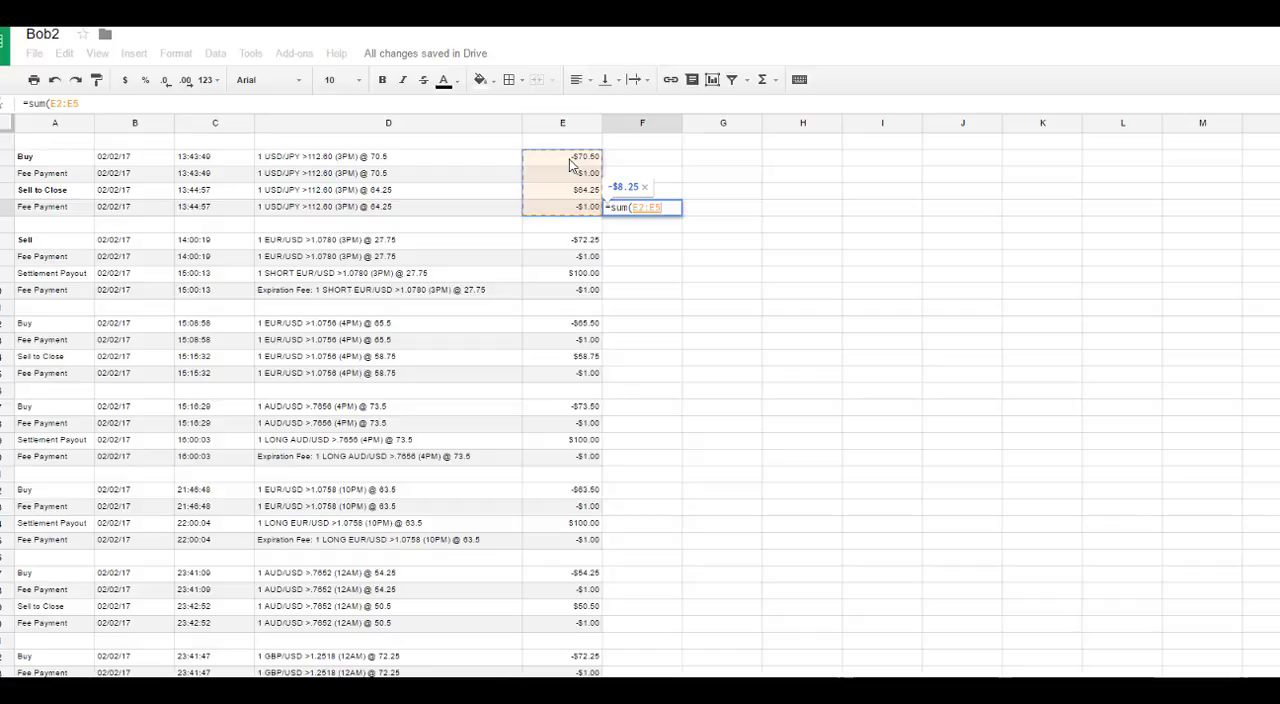
pyautogui.write(')')
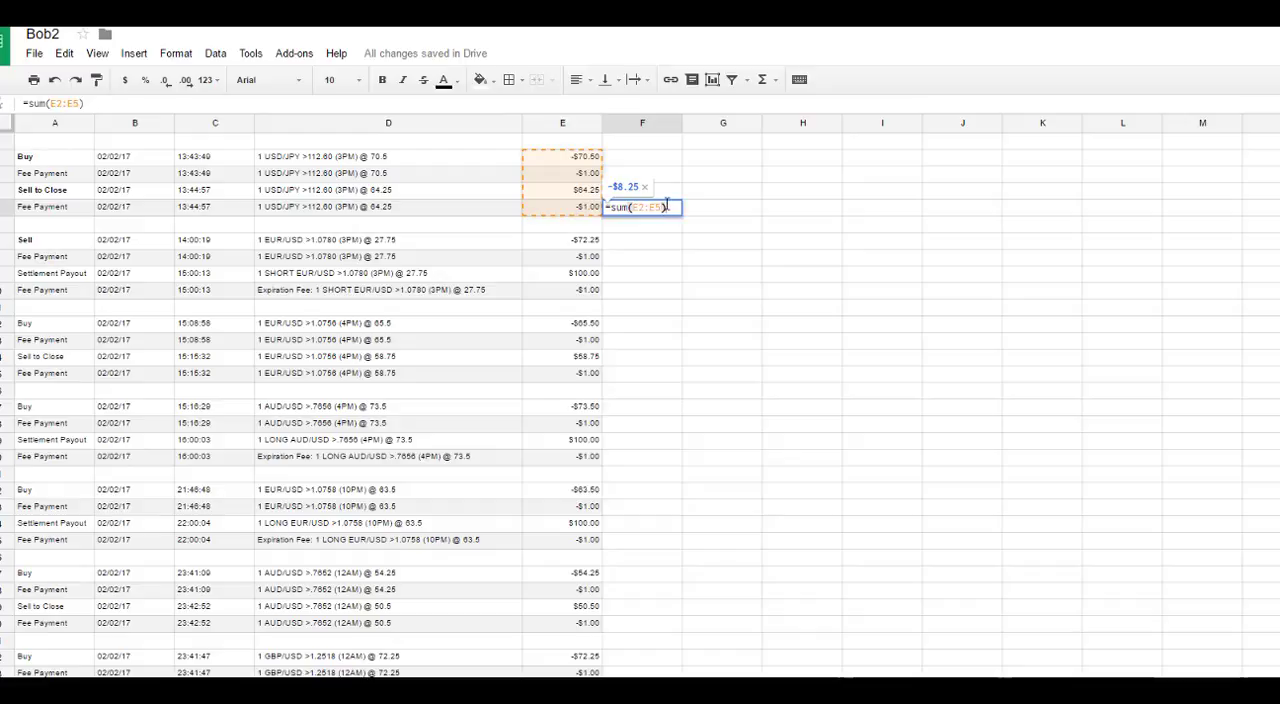
pyautogui.press('Return')
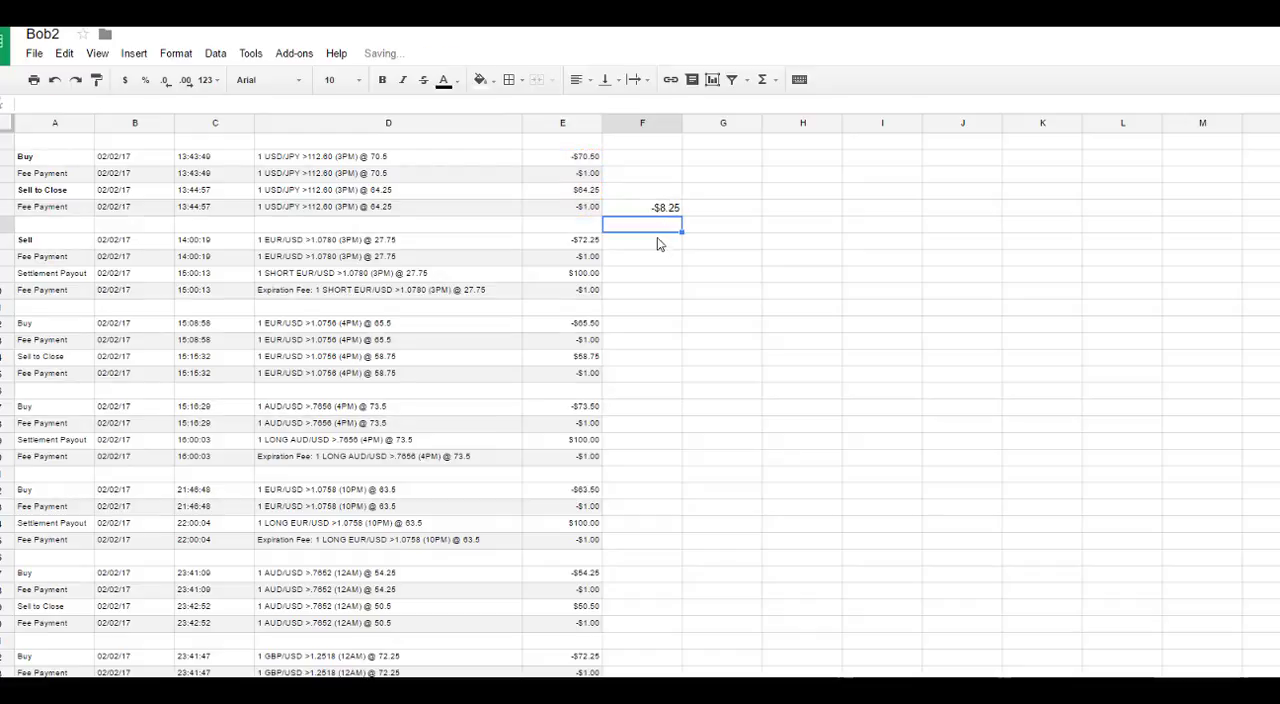
pyautogui.click(658, 216)
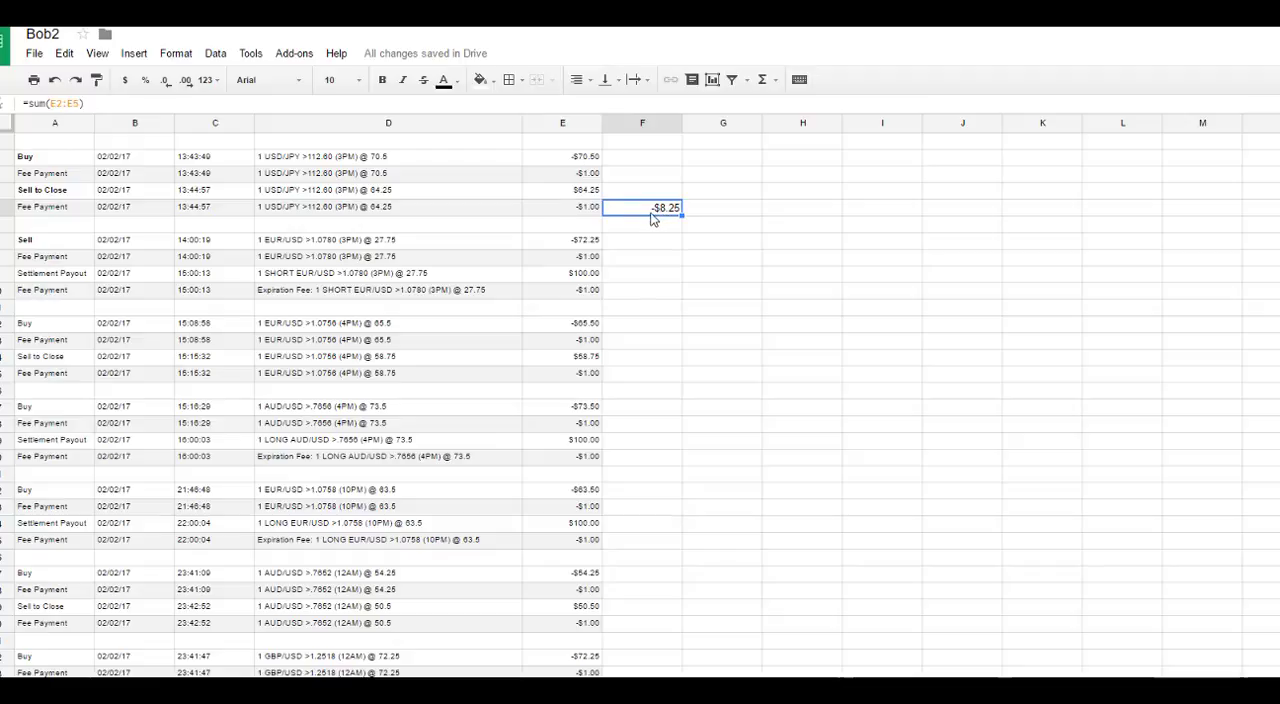
# Step: Total the EUR/USD >1.0780 trade in cell F10 with the formula =sum(E7:E10)
pyautogui.click(633, 294)
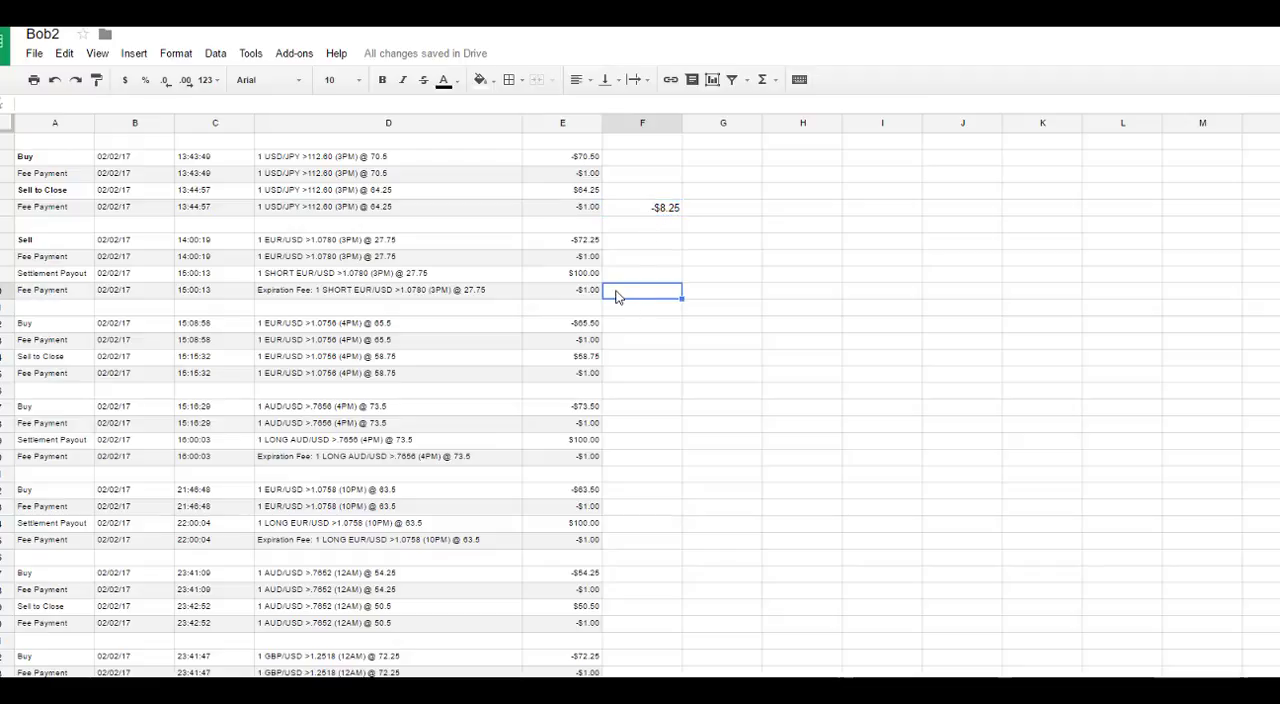
pyautogui.write('=')
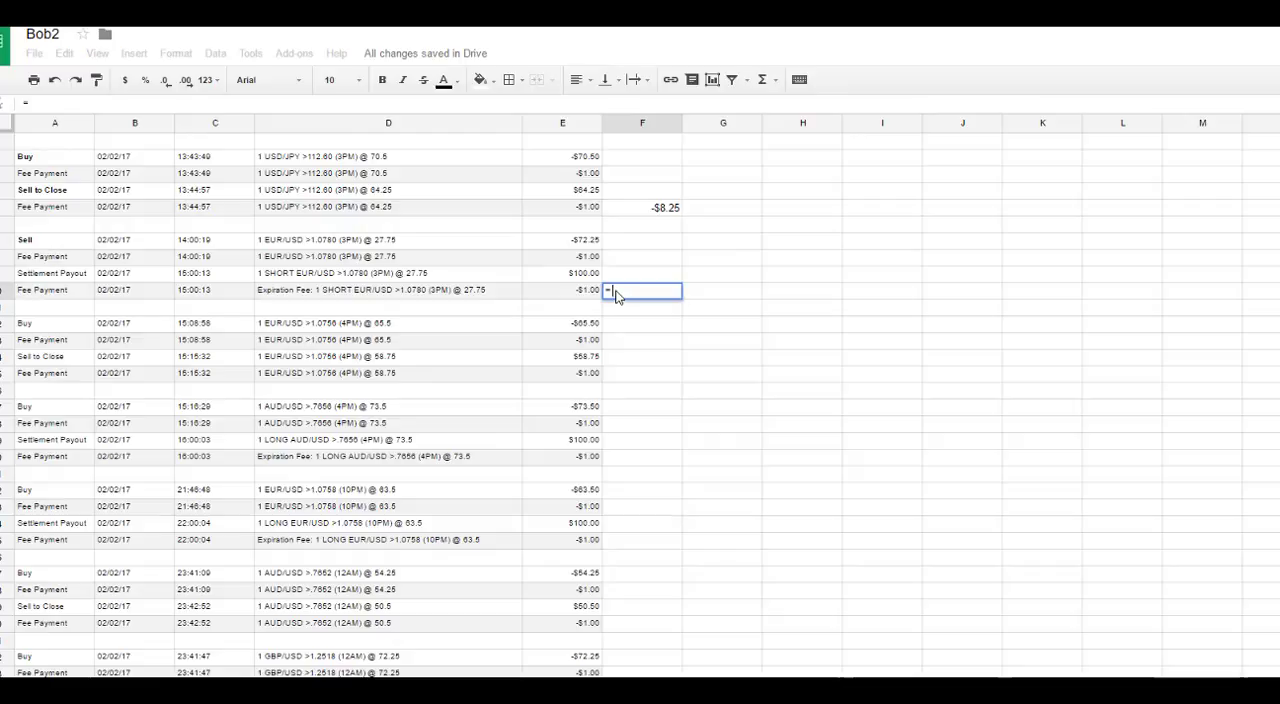
pyautogui.write('sum(')
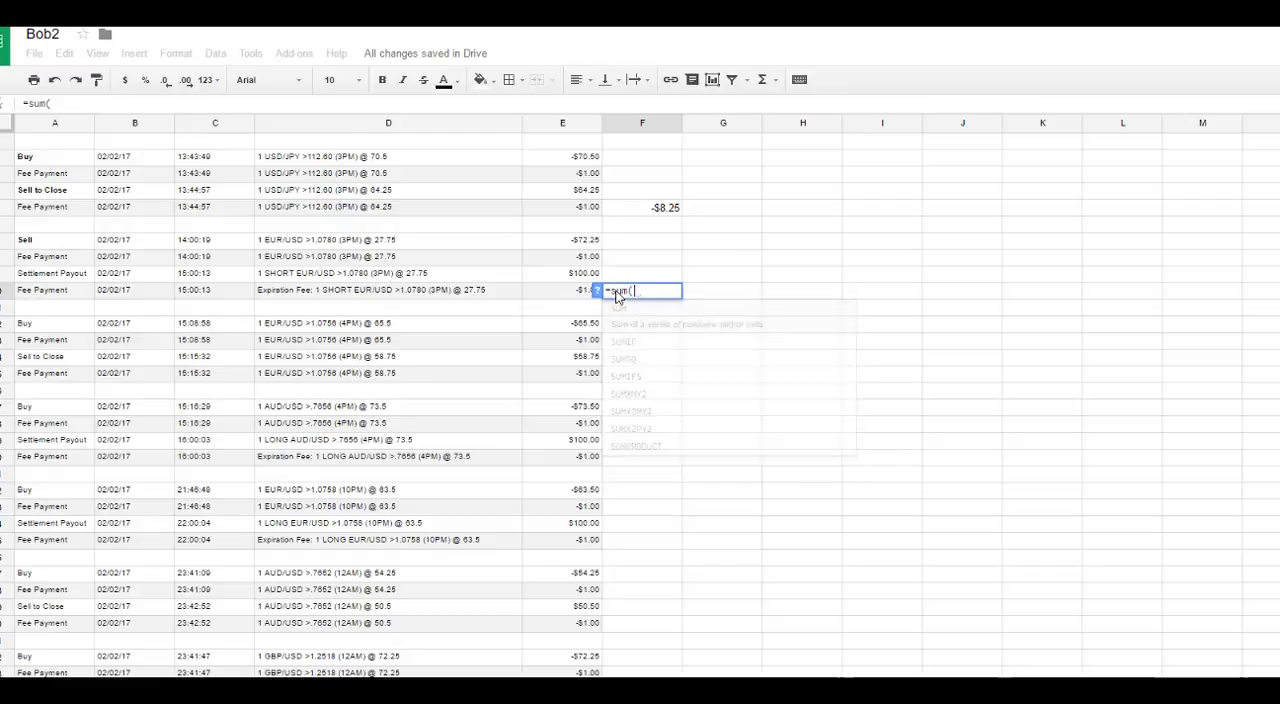
pyautogui.moveTo(573, 298); pyautogui.dragTo(571, 244)
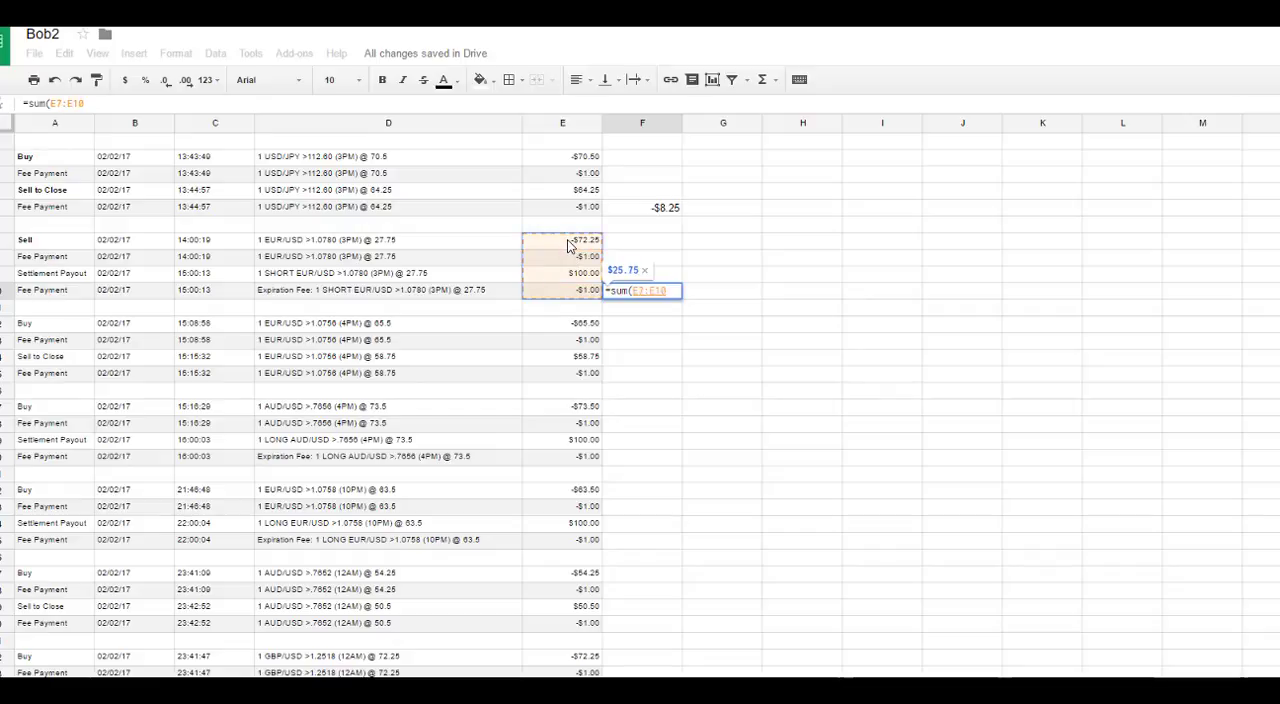
pyautogui.write(')')
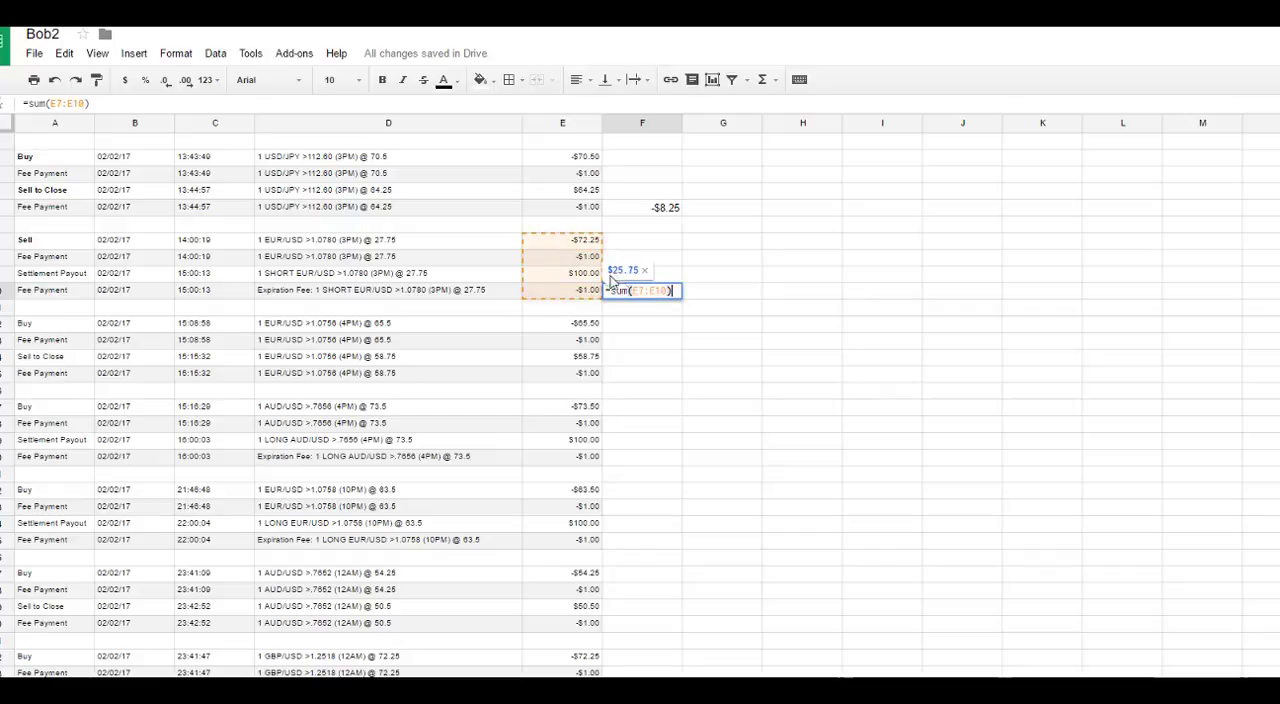
pyautogui.press('Return')
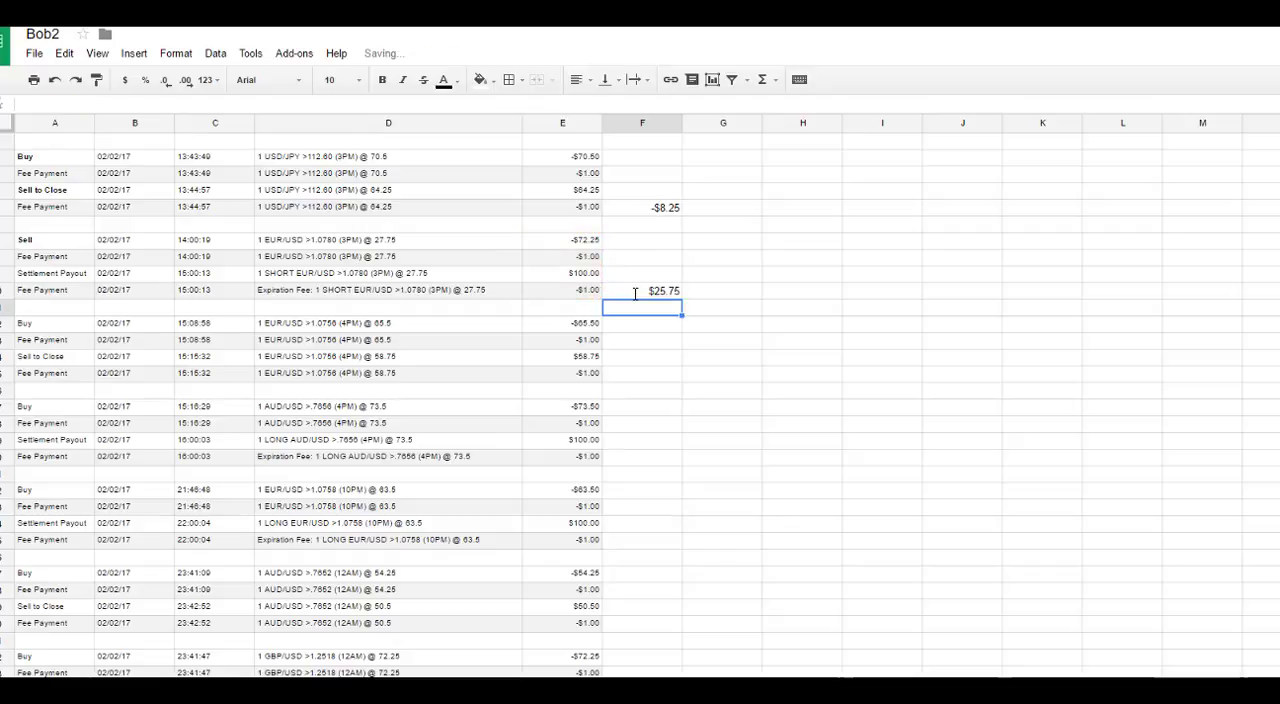
pyautogui.click(656, 292)
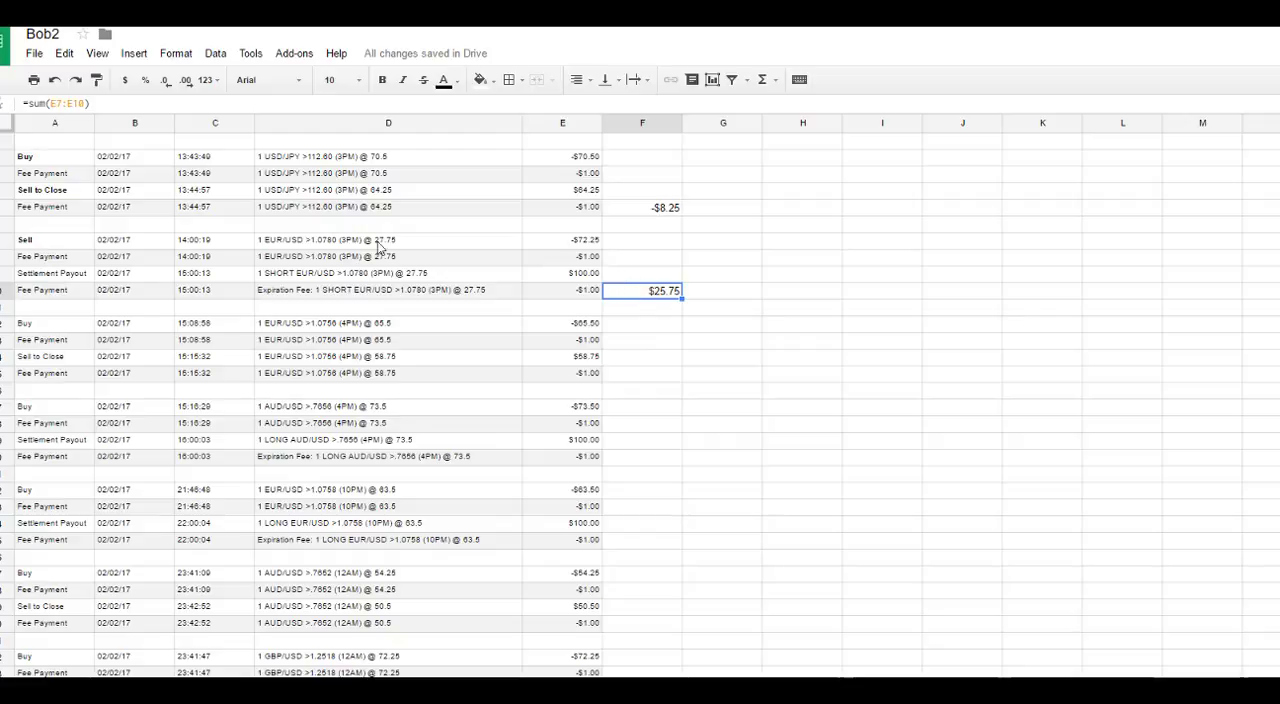
# Step: Review the grouped trades down to the last one, checking which amounts belong to each total and where the remaining totals go
pyautogui.moveTo(297, 207); pyautogui.dragTo(300, 160)
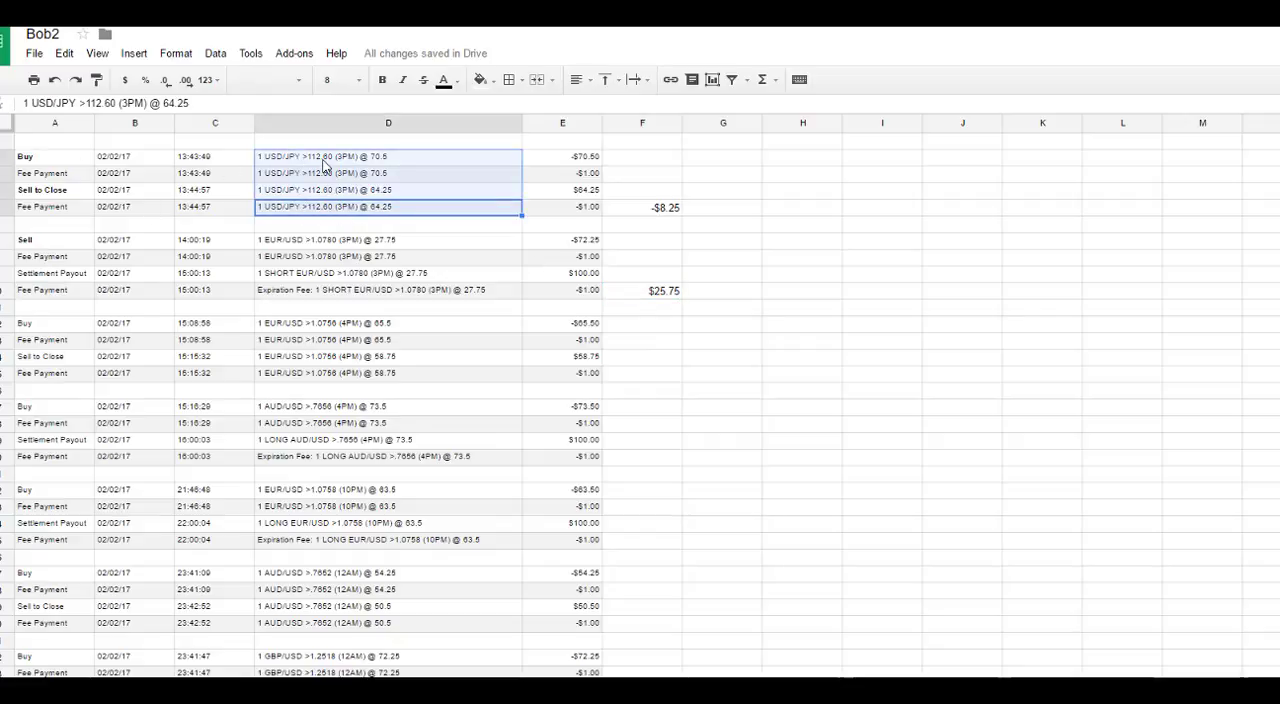
pyautogui.scroll(-3, 330, 276)
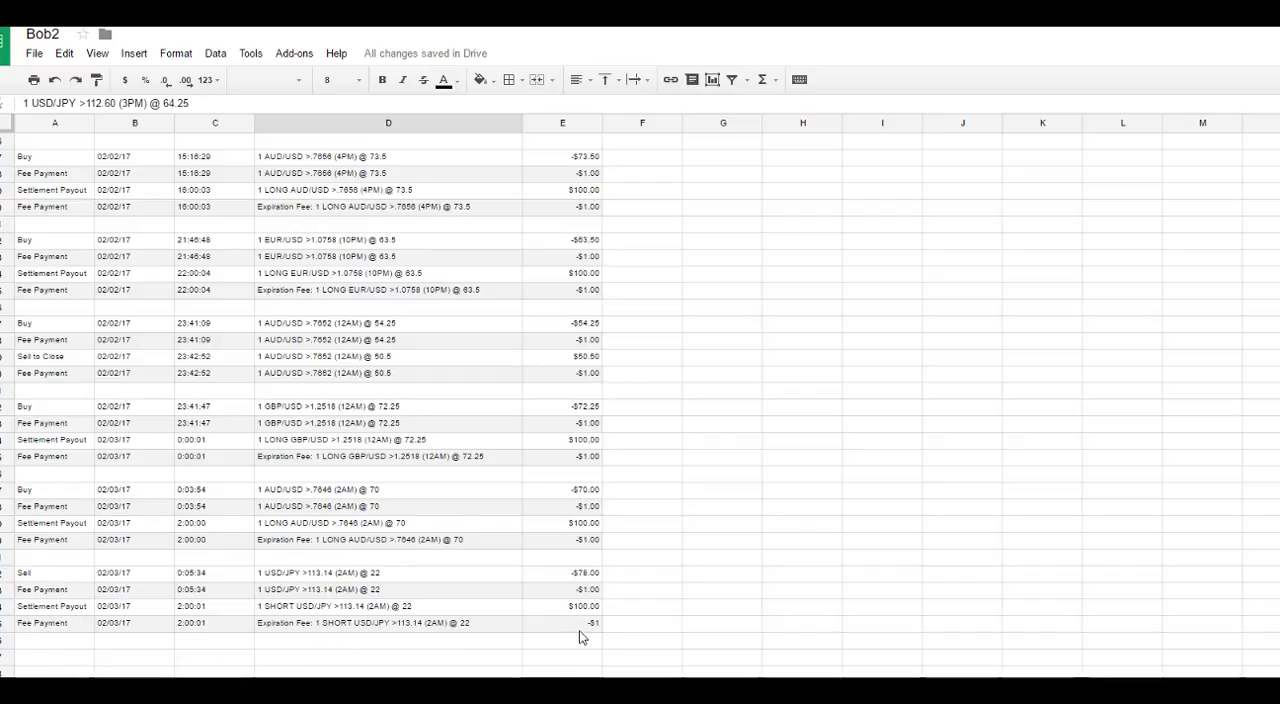
pyautogui.scroll(5, 666, 334)
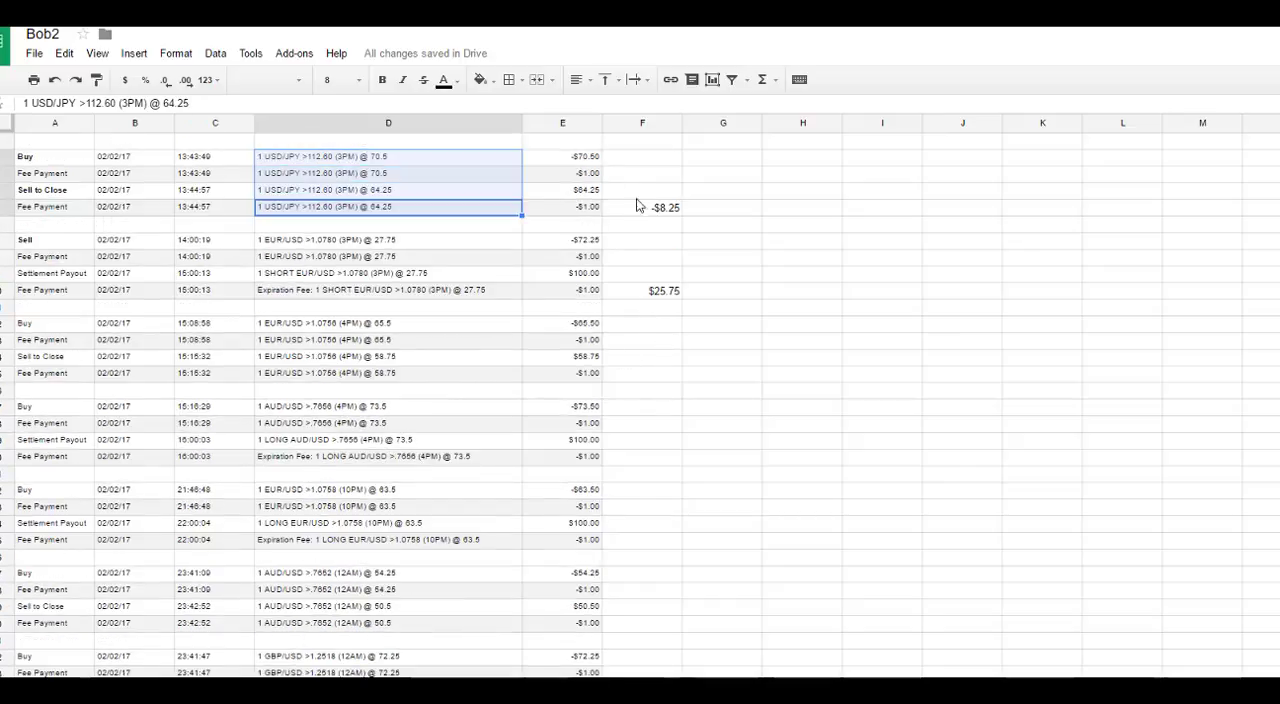
pyautogui.moveTo(586, 208); pyautogui.dragTo(578, 163)
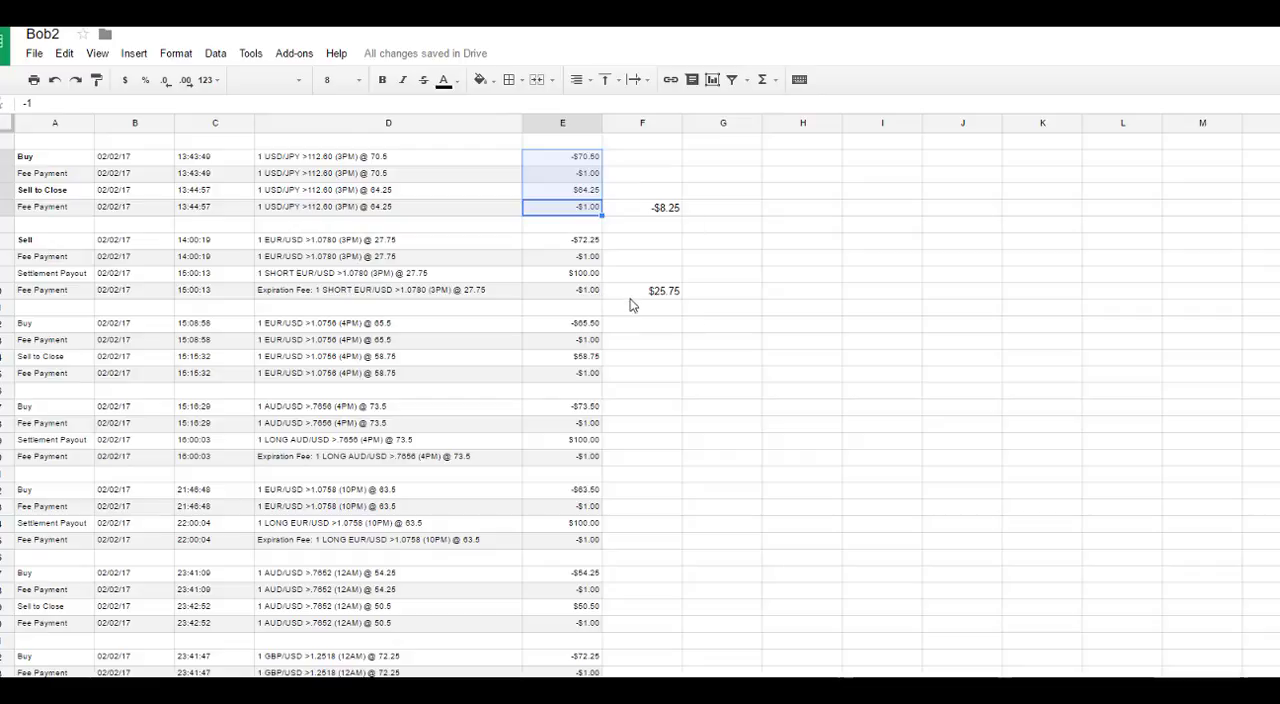
pyautogui.click(637, 376)
pyautogui.click(631, 458)
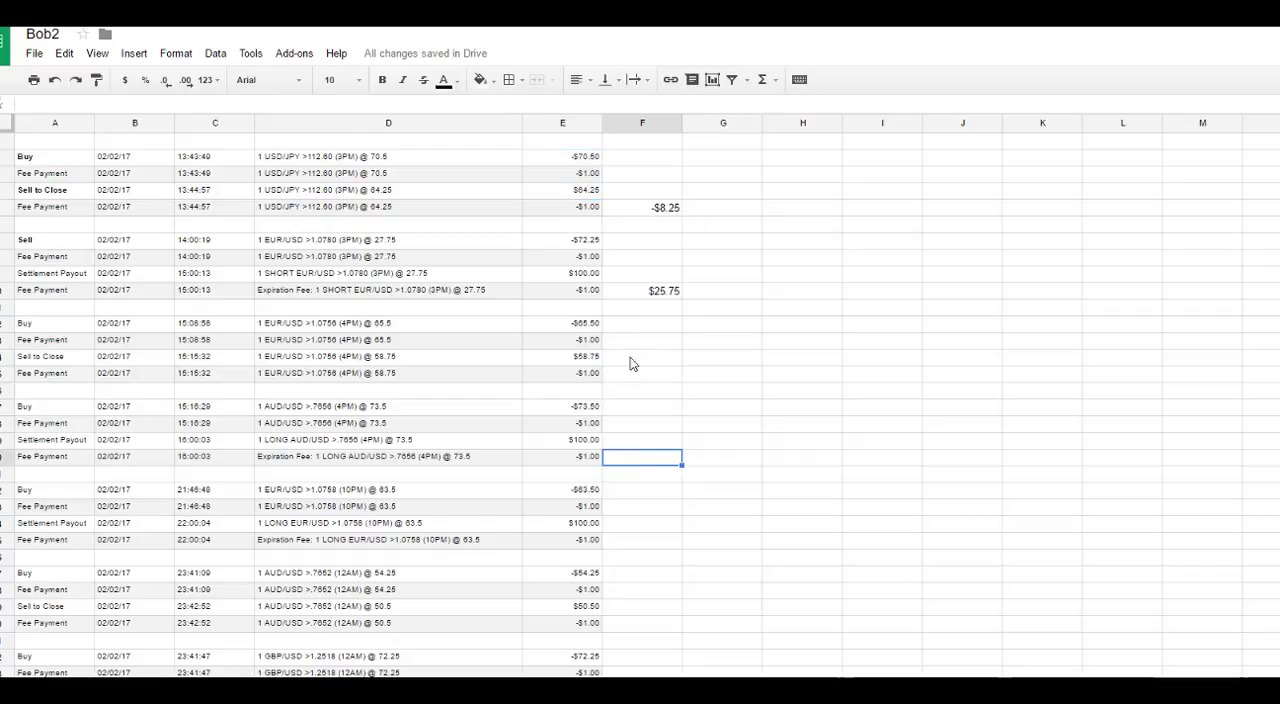
pyautogui.click(626, 376)
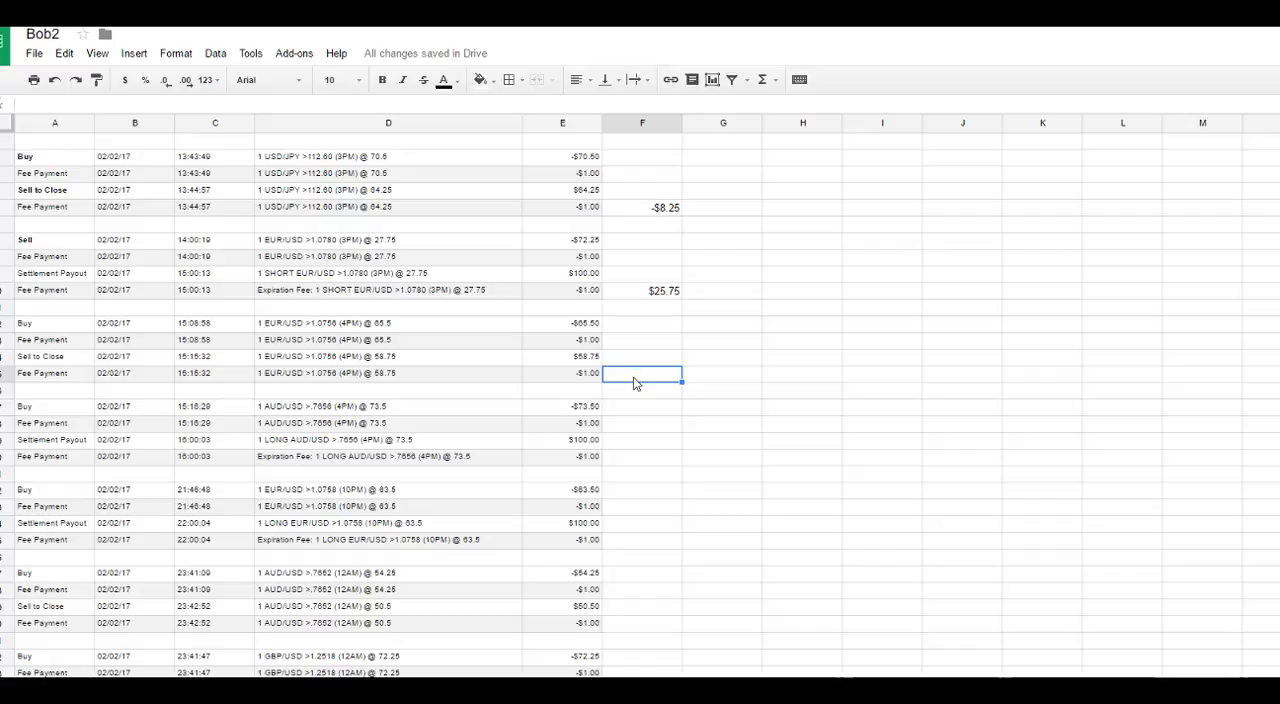
# Step: Copy the sum formula from F10 into F15 to total the EUR/USD >1.0756 trade
pyautogui.click(659, 293)
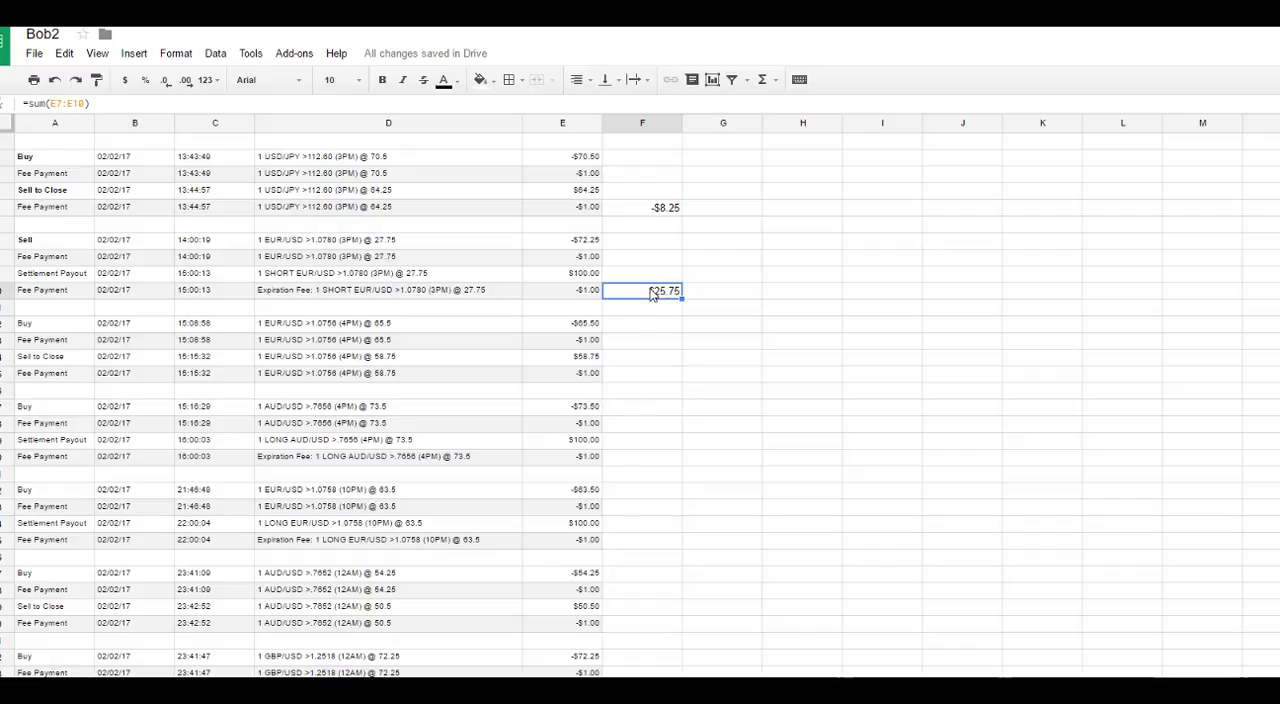
pyautogui.rightClick(651, 291)
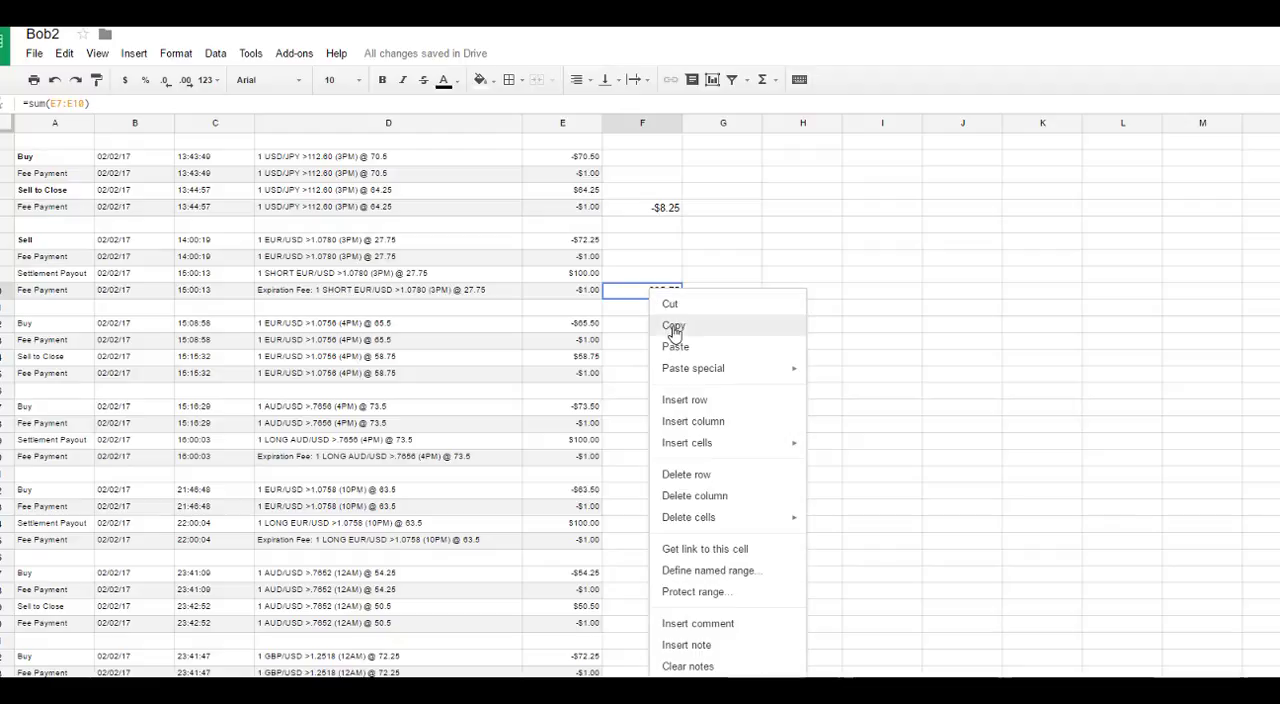
pyautogui.click(674, 328)
pyautogui.click(645, 377)
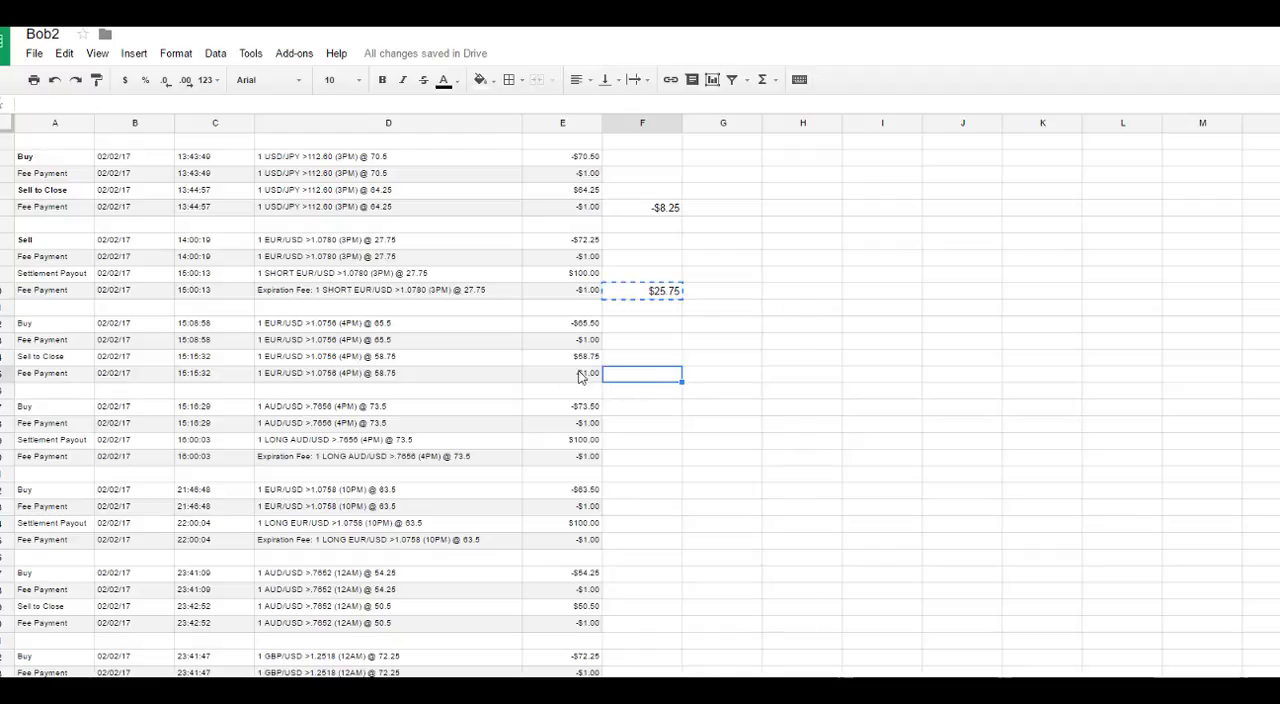
pyautogui.rightClick(621, 376)
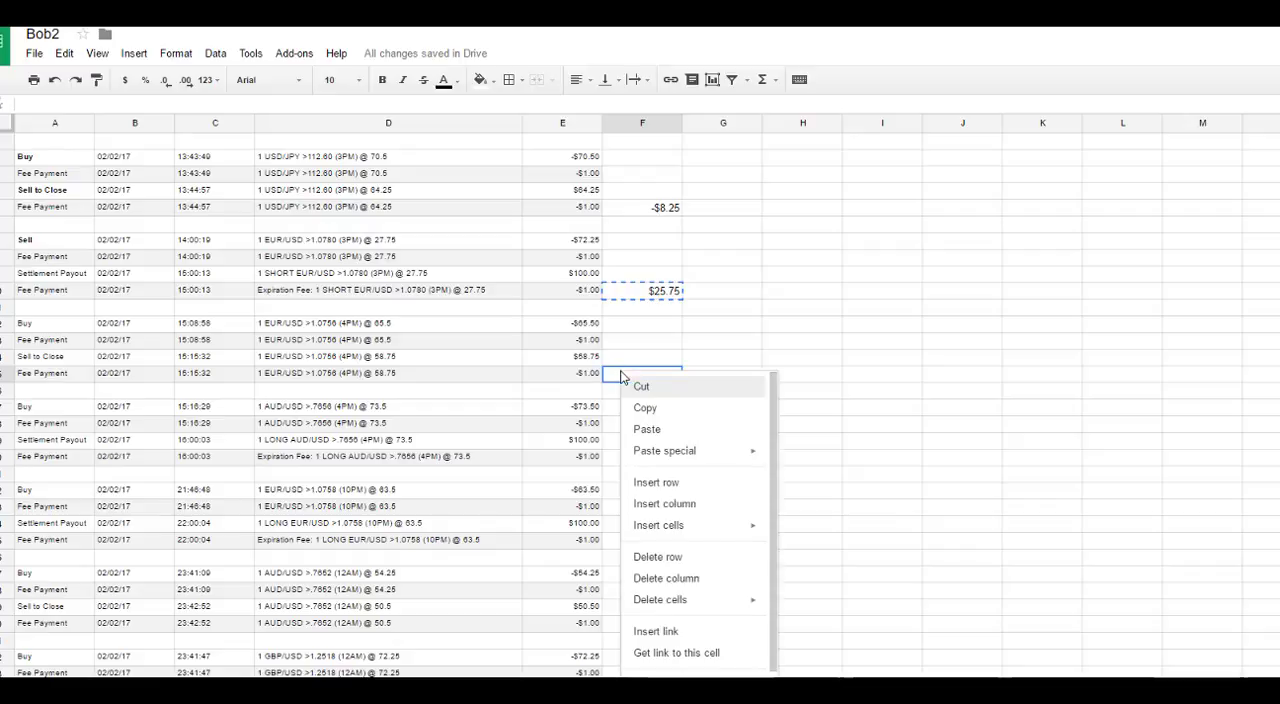
pyautogui.click(664, 430)
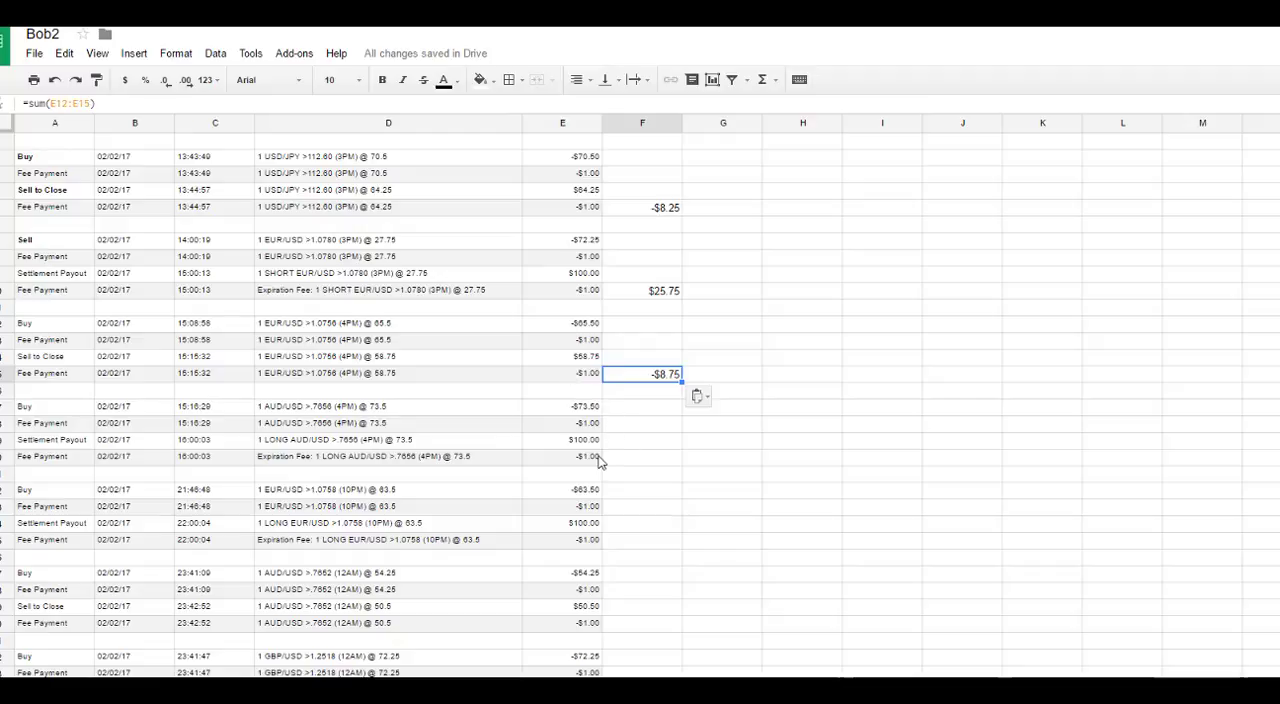
# Step: Paste the copied sum formula into F20, F25 and F30 to total the AUD/USD >.7656, EUR/USD >1.0758 and AUD/USD >.7652 trades
pyautogui.moveTo(598, 458); pyautogui.dragTo(588, 410)
pyautogui.click(630, 458)
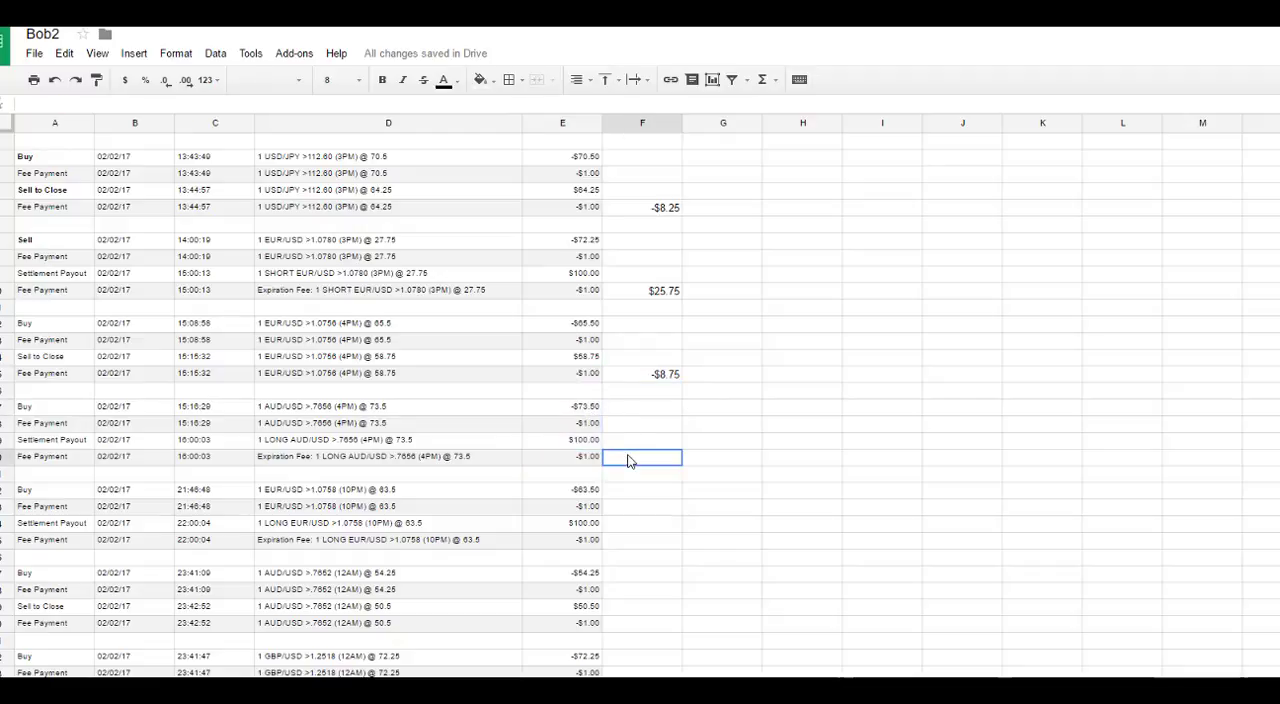
pyautogui.hotkey('ctrl', 'v')
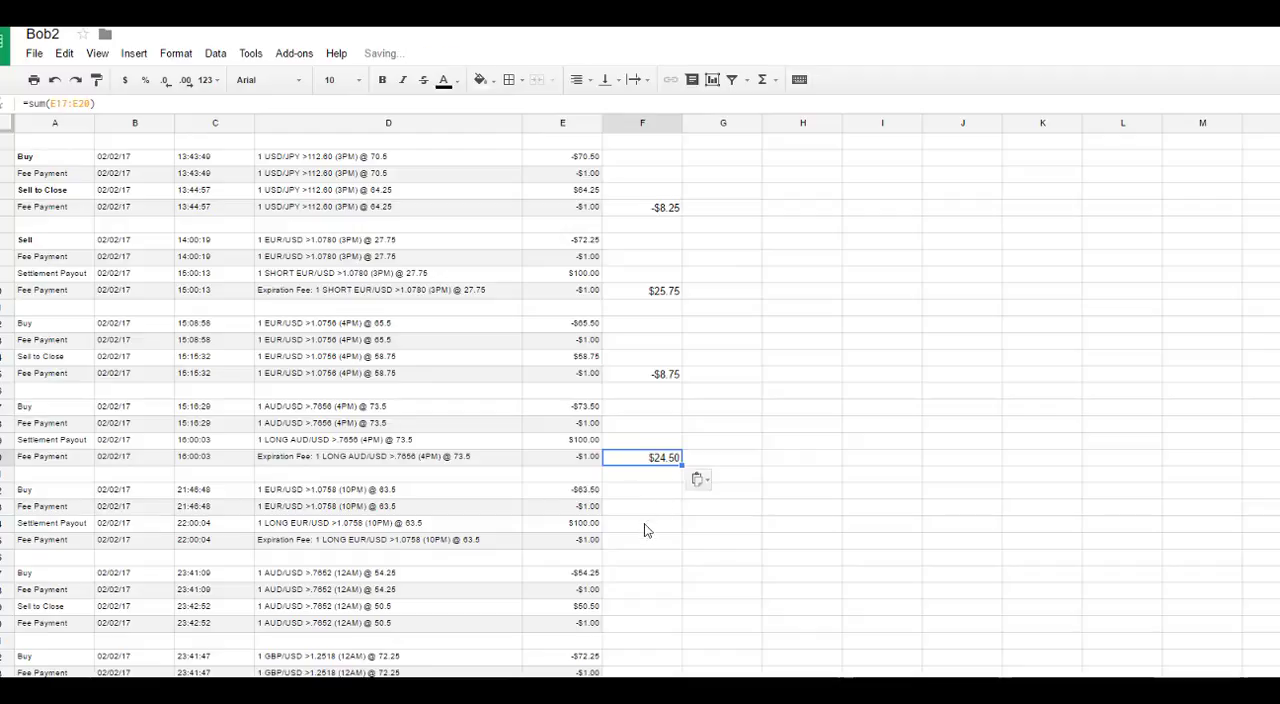
pyautogui.click(638, 540)
pyautogui.hotkey('ctrl', 'v')
pyautogui.click(650, 620)
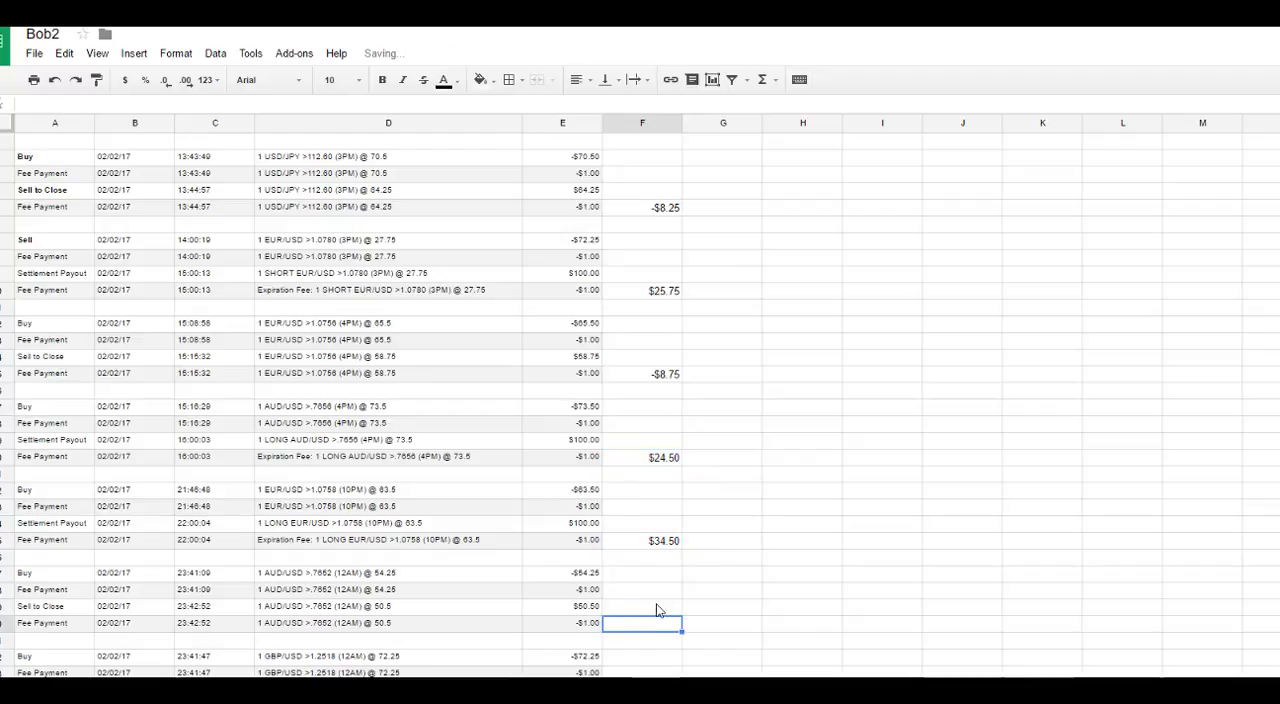
pyautogui.hotkey('ctrl', 'v')
# Step: Paste the same sum formula into F35, F40 and F45 to total the GBP/USD >1.2518, AUD/USD >.7646 and USD/JPY >113.14 trades
pyautogui.scroll(-2, 657, 609)
pyautogui.click(641, 594)
pyautogui.hotkey('ctrl', 'v')
pyautogui.scroll(-3, 643, 600)
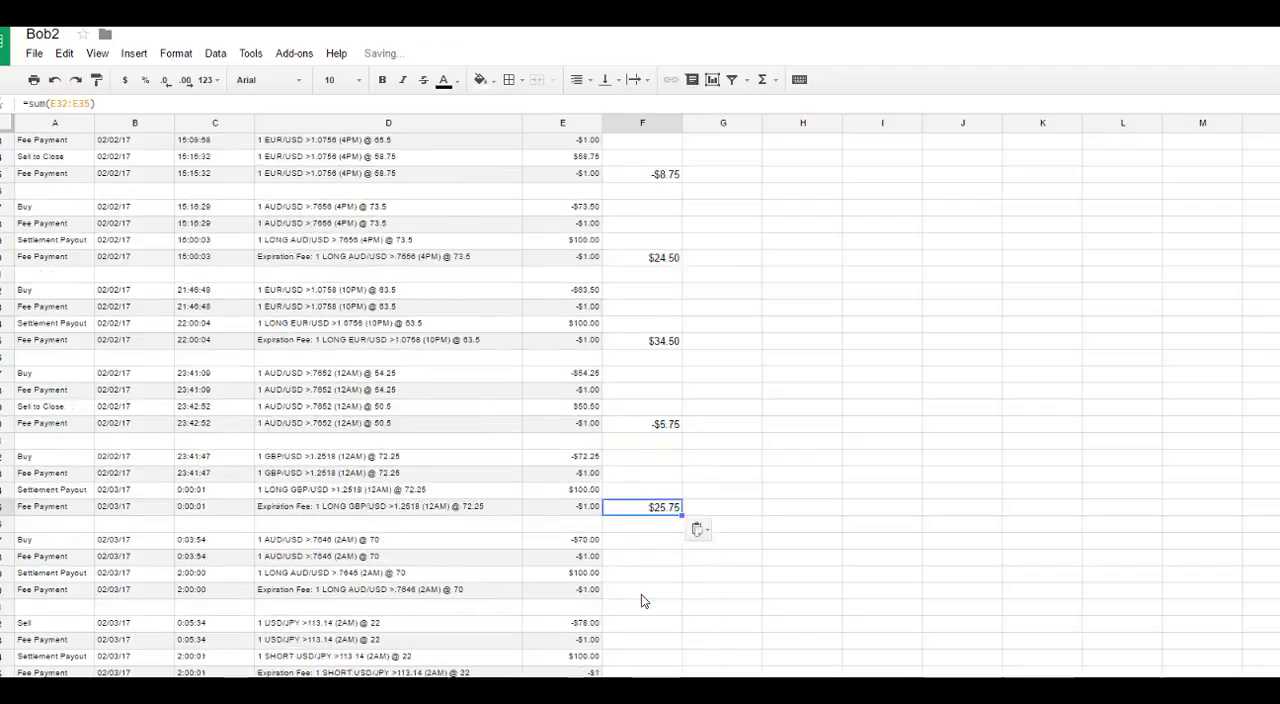
pyautogui.click(640, 563)
pyautogui.hotkey('ctrl', 'v')
pyautogui.click(641, 646)
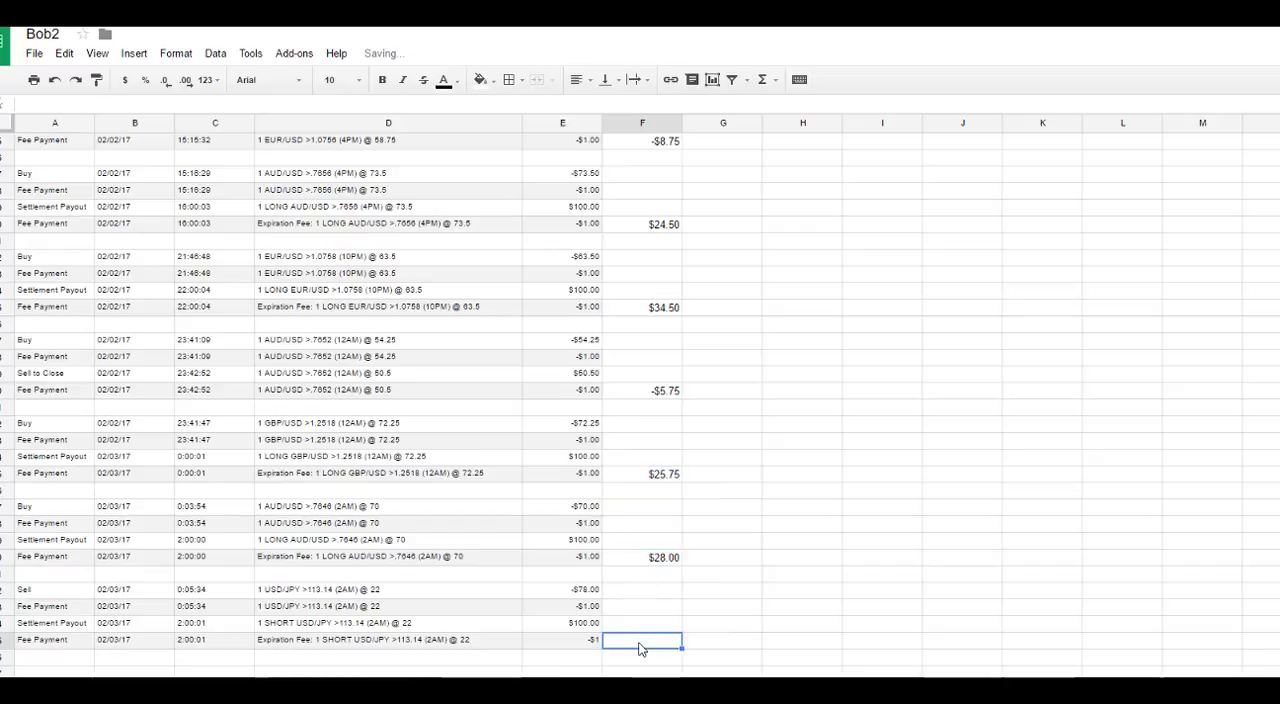
pyautogui.hotkey('ctrl', 'v')
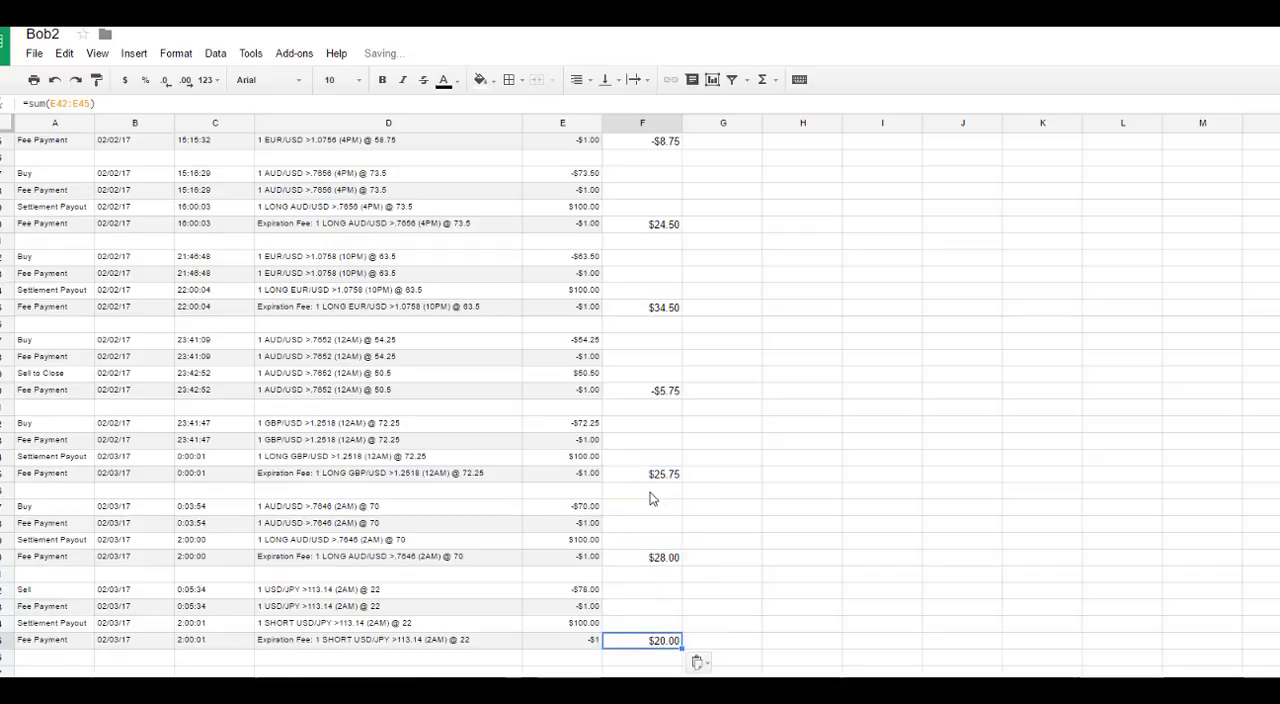
pyautogui.scroll(5, 624, 495)
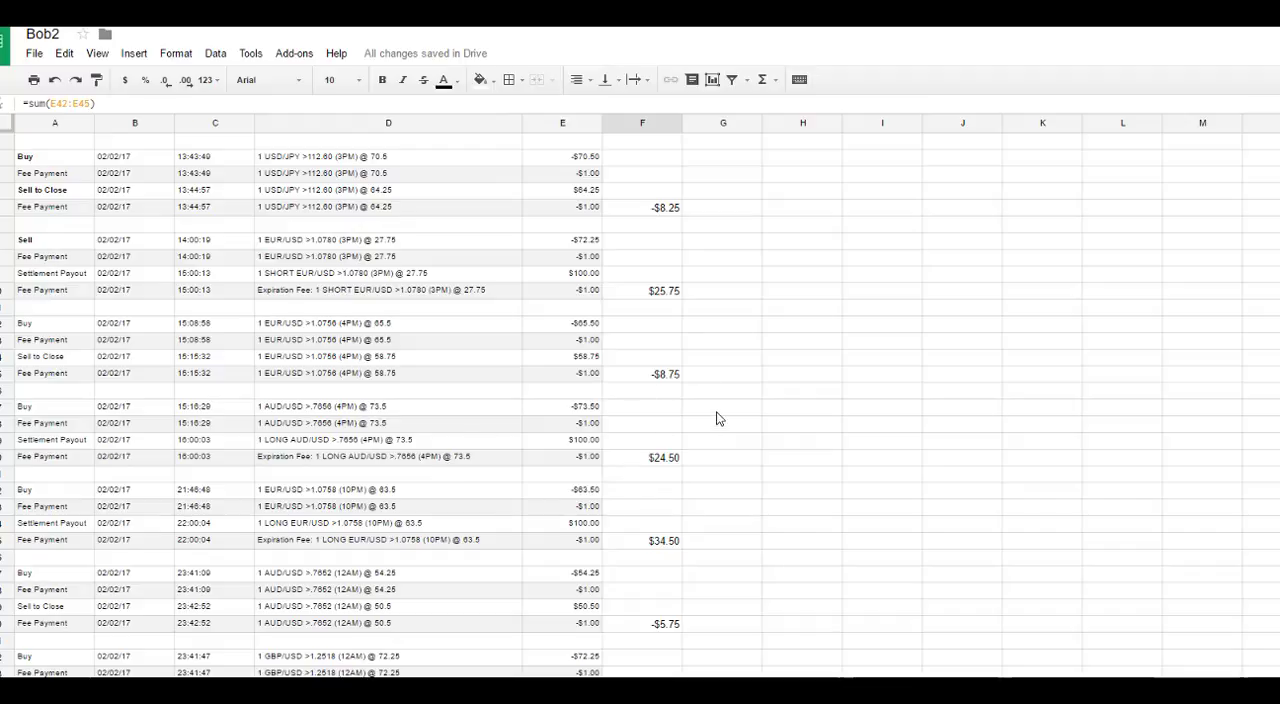
# Step: Fill the USD/JPY >112.60 trade's total in F5 with orange
pyautogui.scroll(-5, 686, 386)
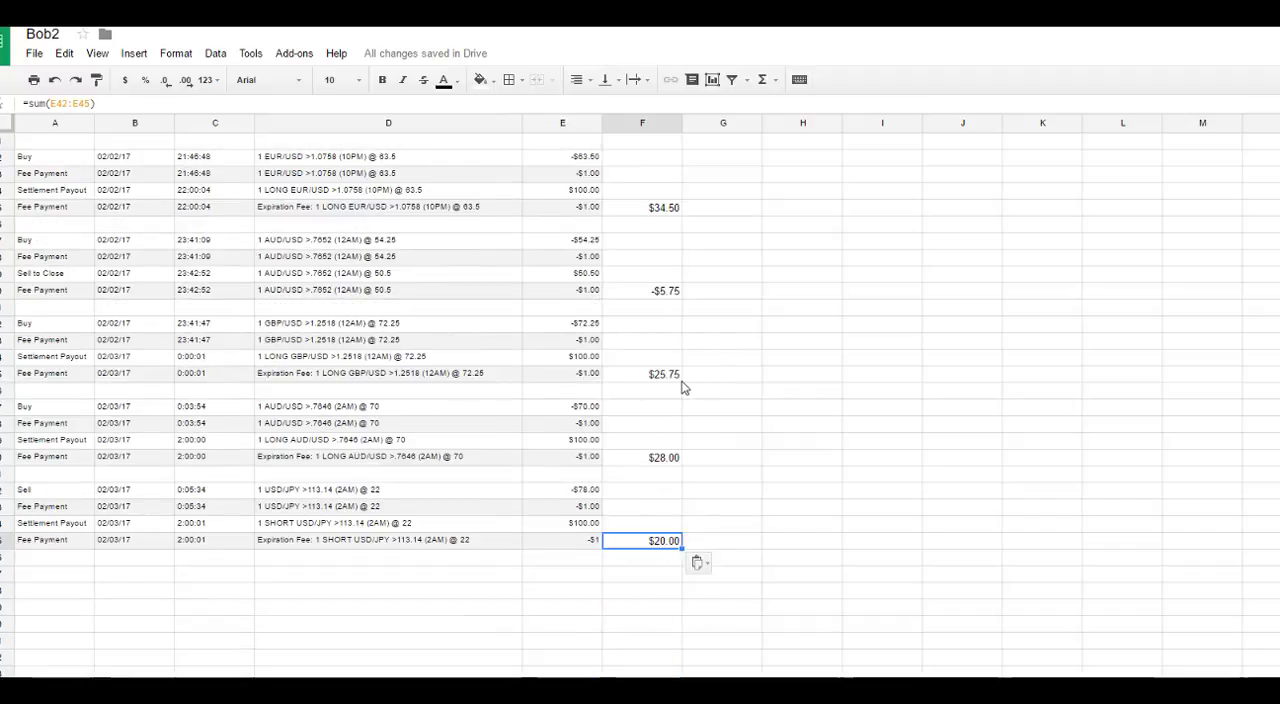
pyautogui.scroll(-2, 684, 386)
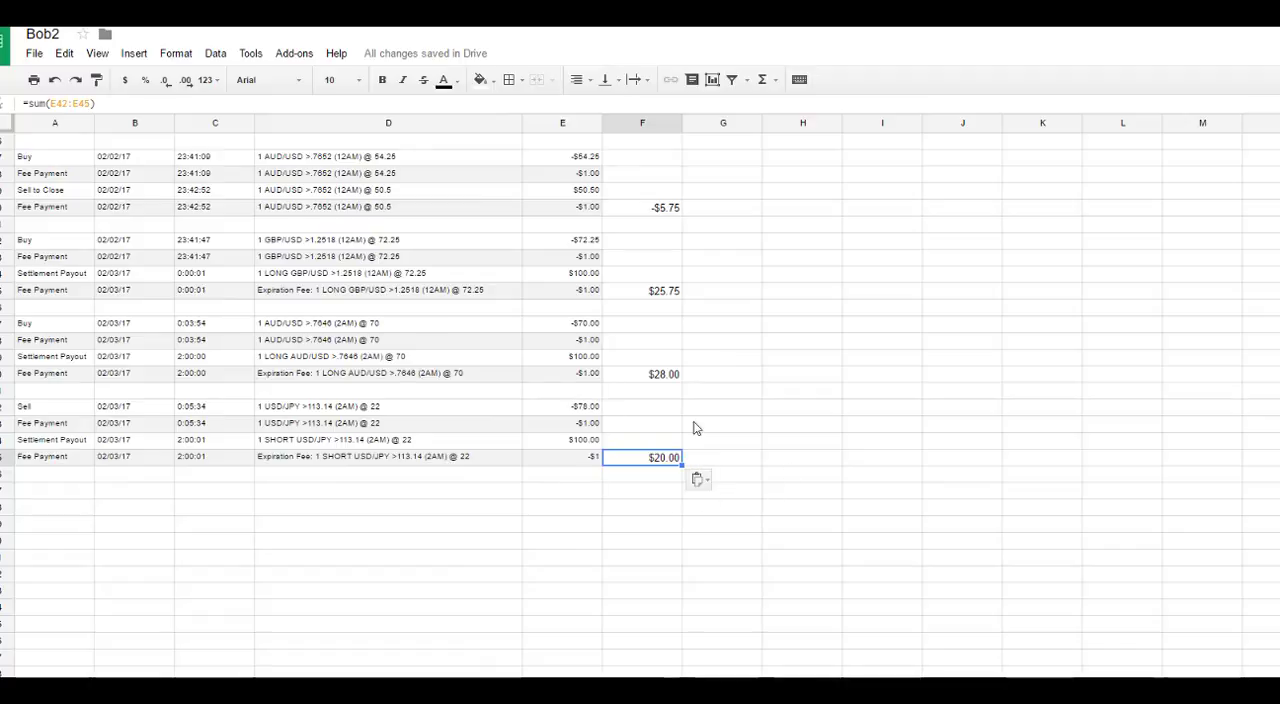
pyautogui.scroll(3, 614, 389)
pyautogui.scroll(5, 643, 383)
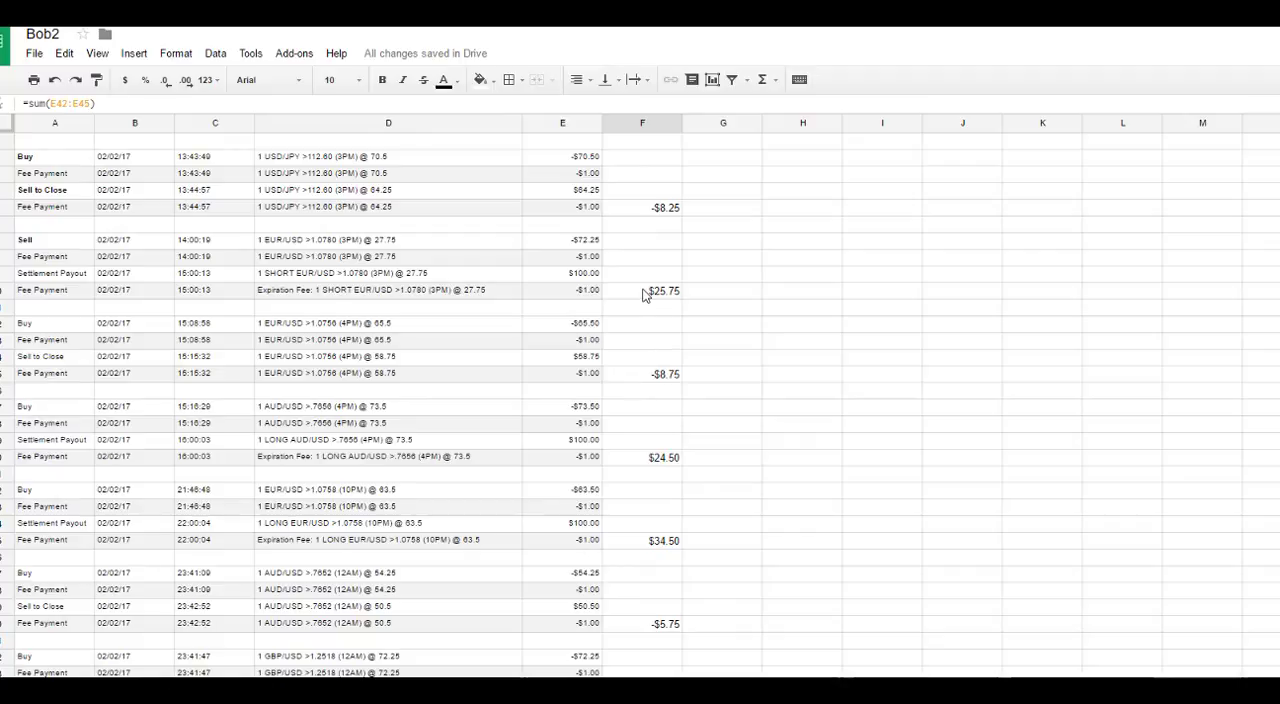
pyautogui.click(660, 212)
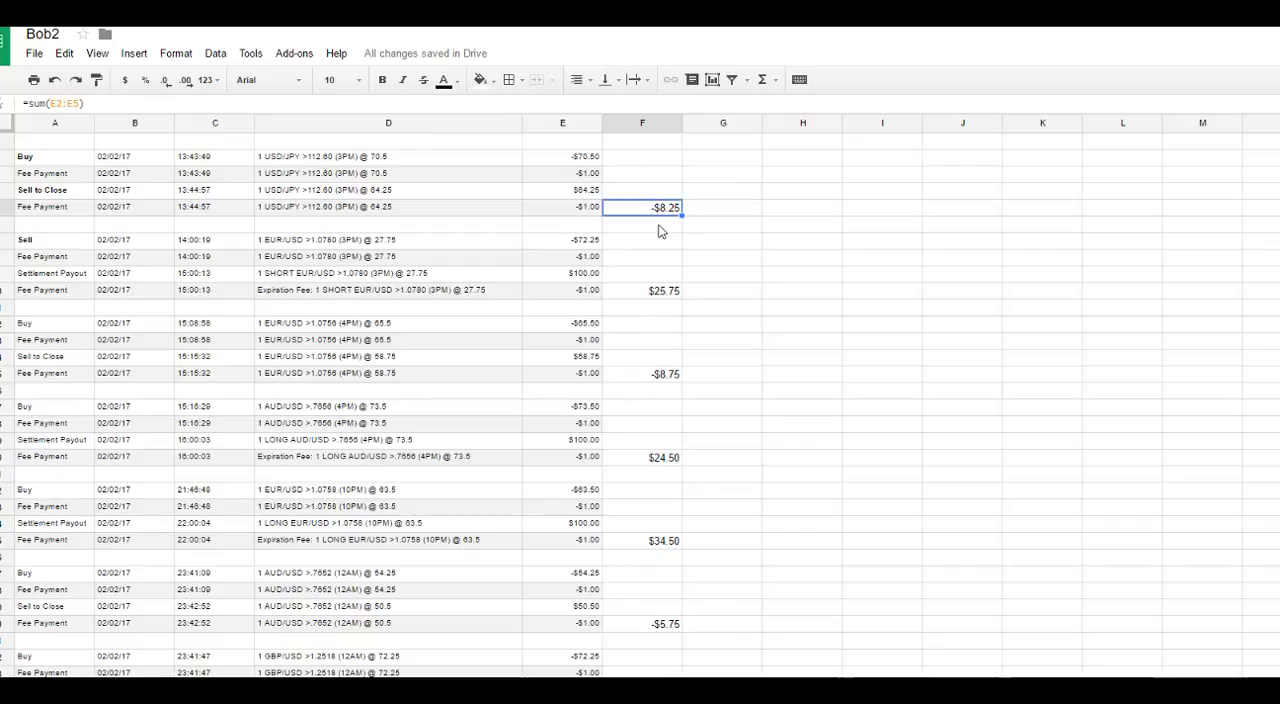
pyautogui.click(480, 80)
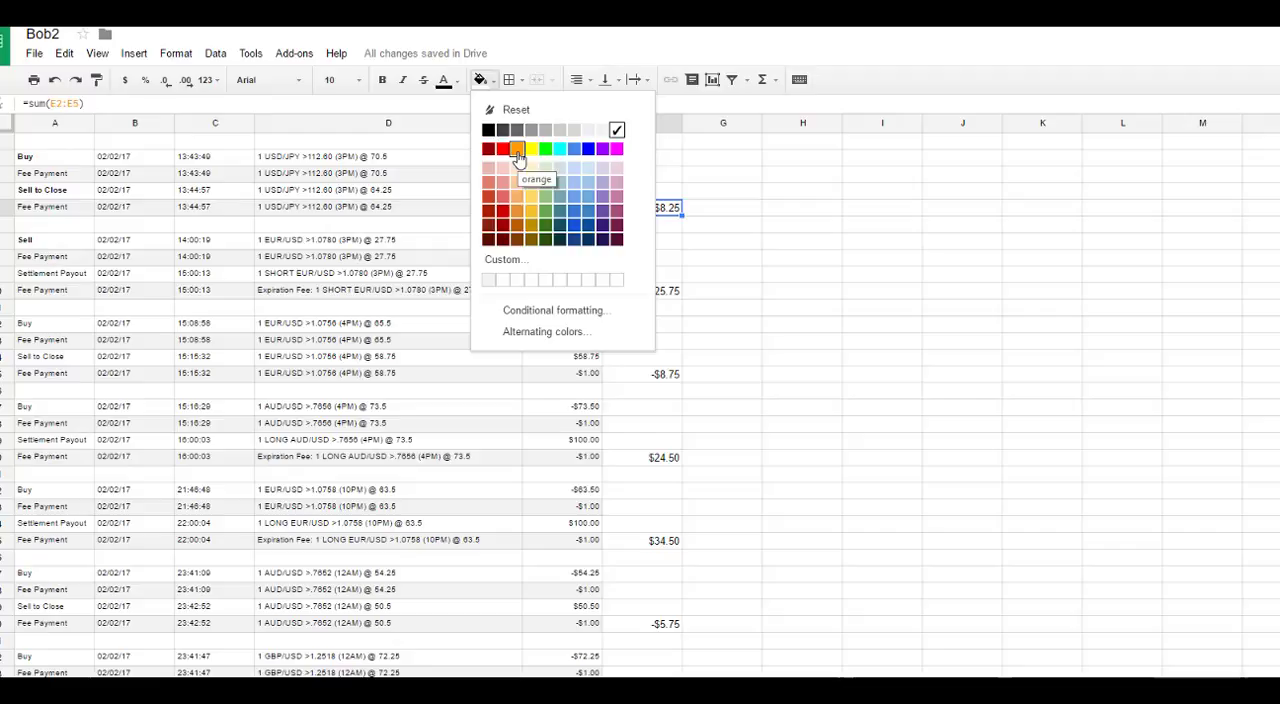
pyautogui.click(517, 152)
pyautogui.click(654, 228)
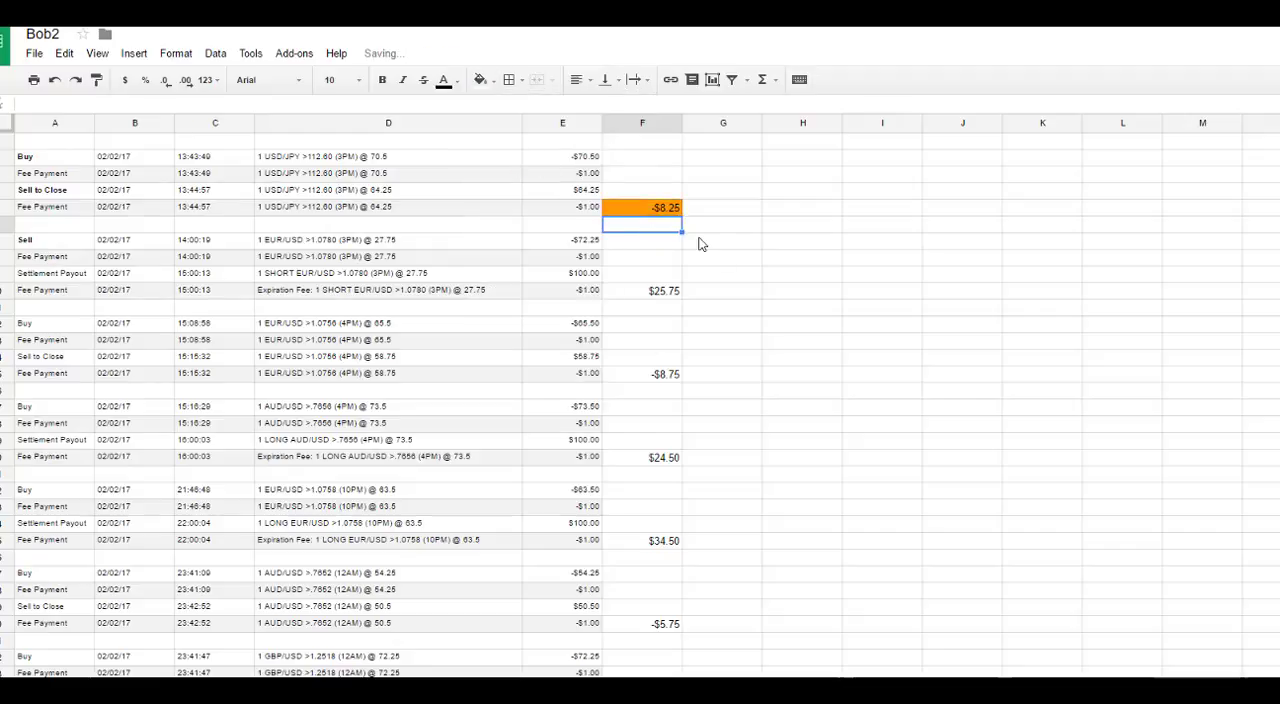
# Step: Fill the EUR/USD >1.0780 trade's total in F10 with bright green
pyautogui.scroll(-1, 626, 279)
pyautogui.click(632, 262)
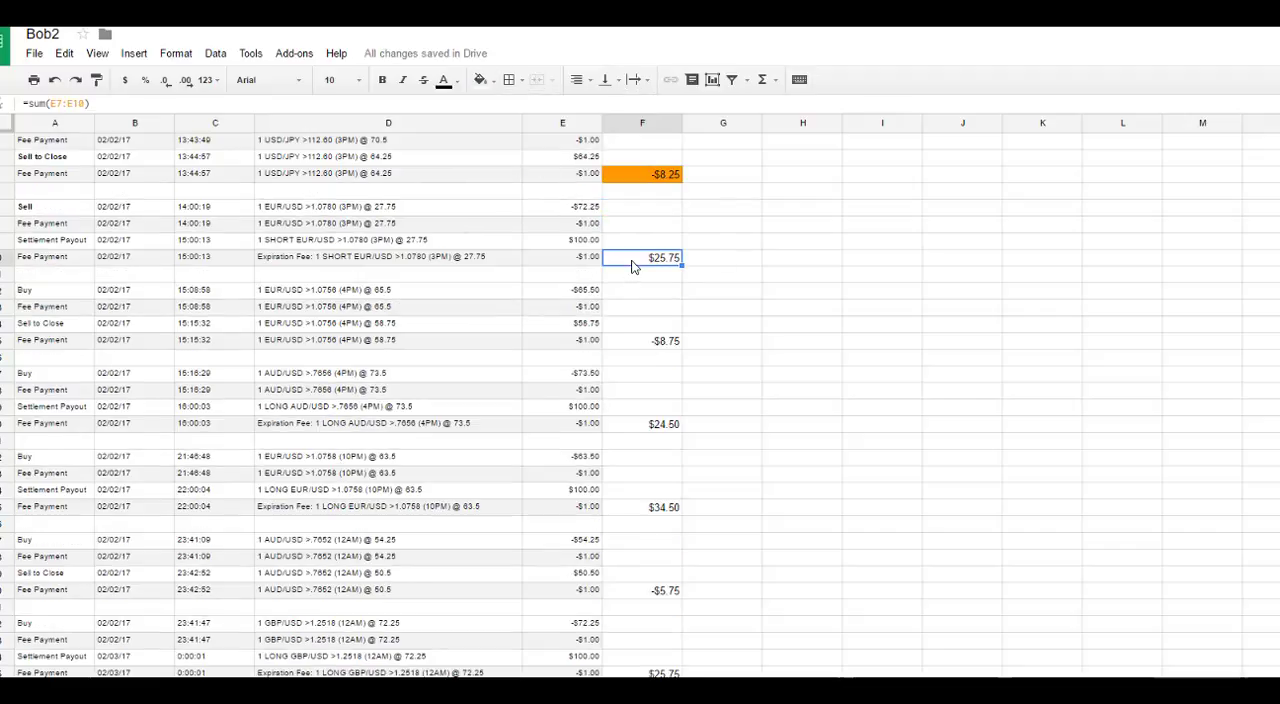
pyautogui.click(482, 84)
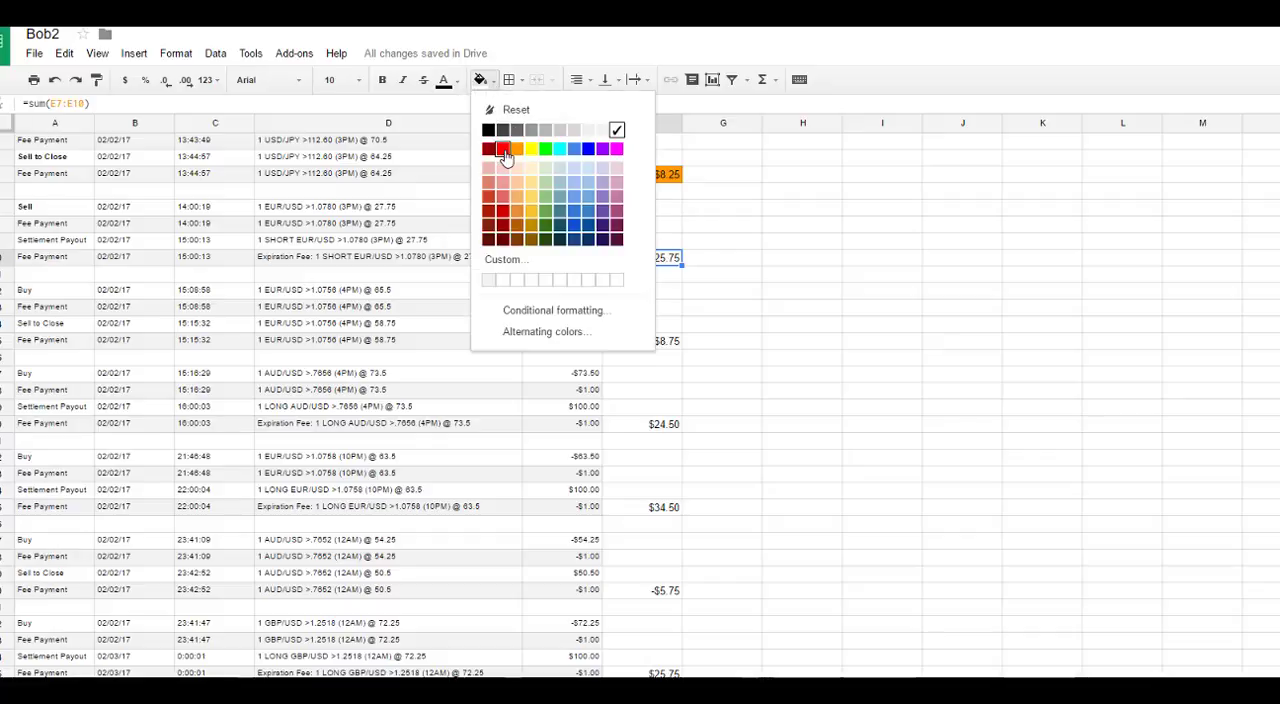
pyautogui.click(505, 154)
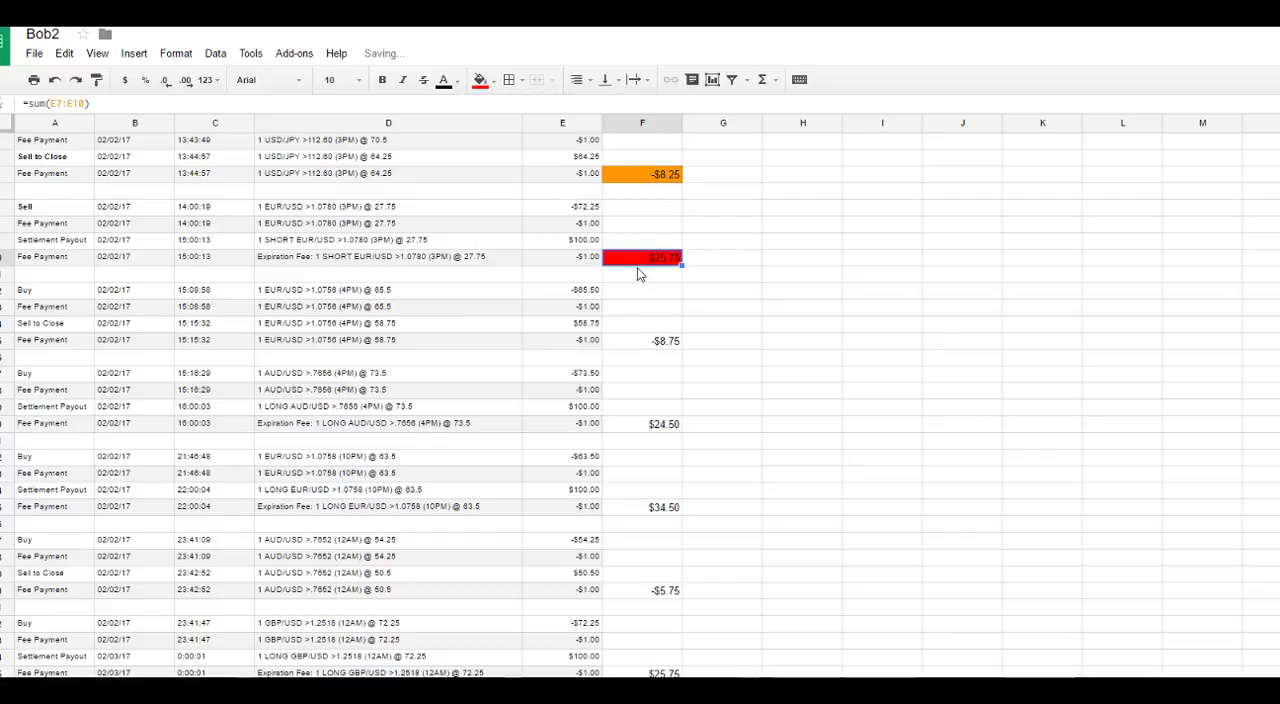
pyautogui.click(484, 84)
pyautogui.click(545, 149)
pyautogui.click(677, 211)
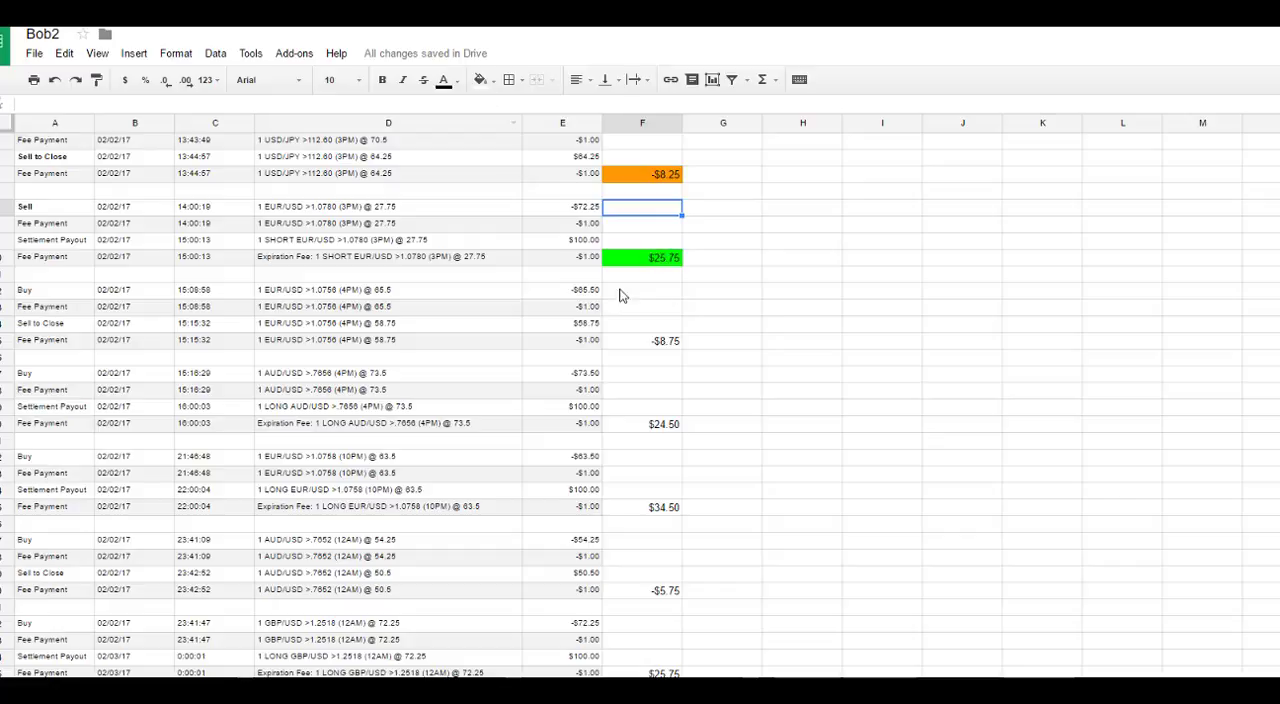
# Step: Fill the EUR/USD >1.0756 trade's total in F15 with the same bright green
pyautogui.click(622, 343)
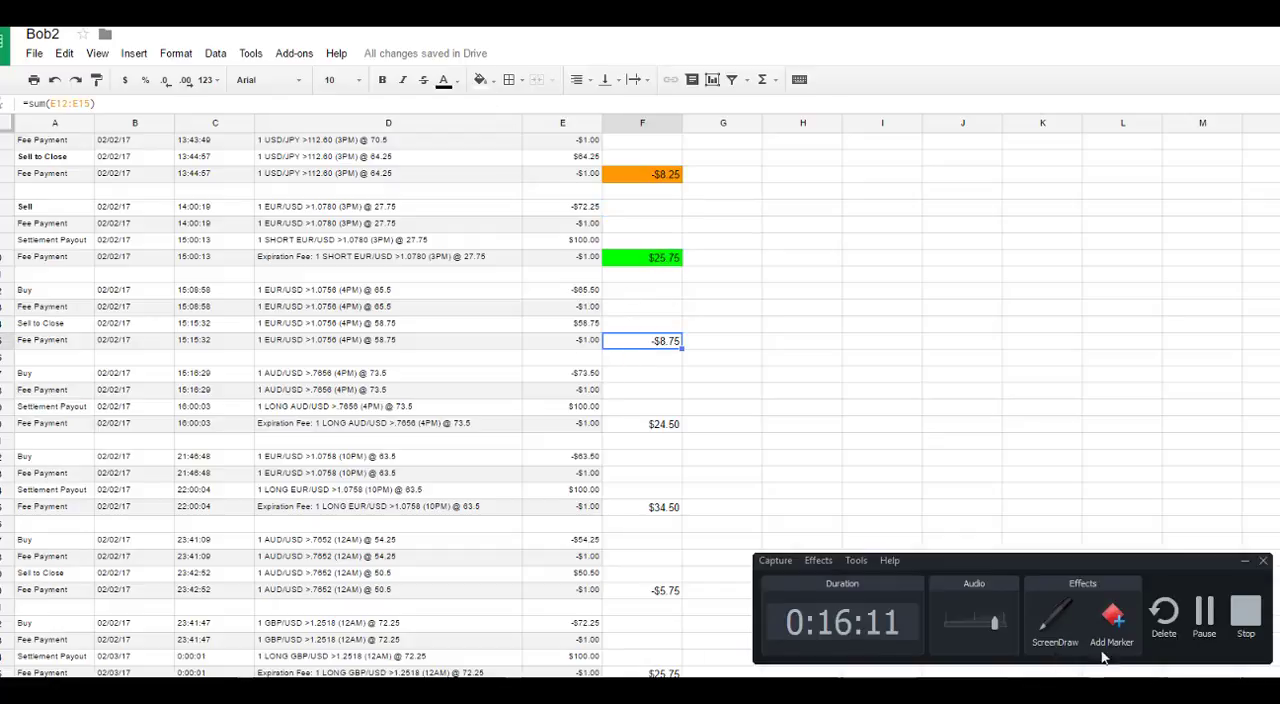
pyautogui.click(1203, 613)
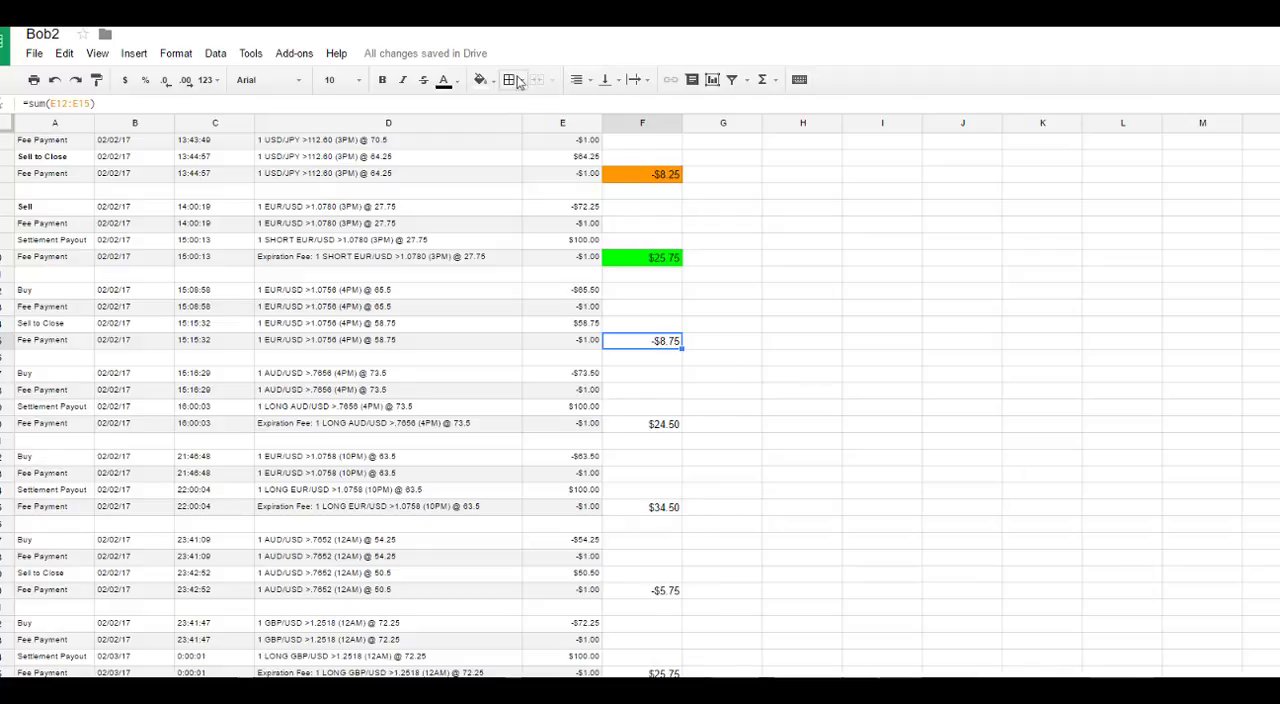
pyautogui.click(487, 80)
pyautogui.click(545, 150)
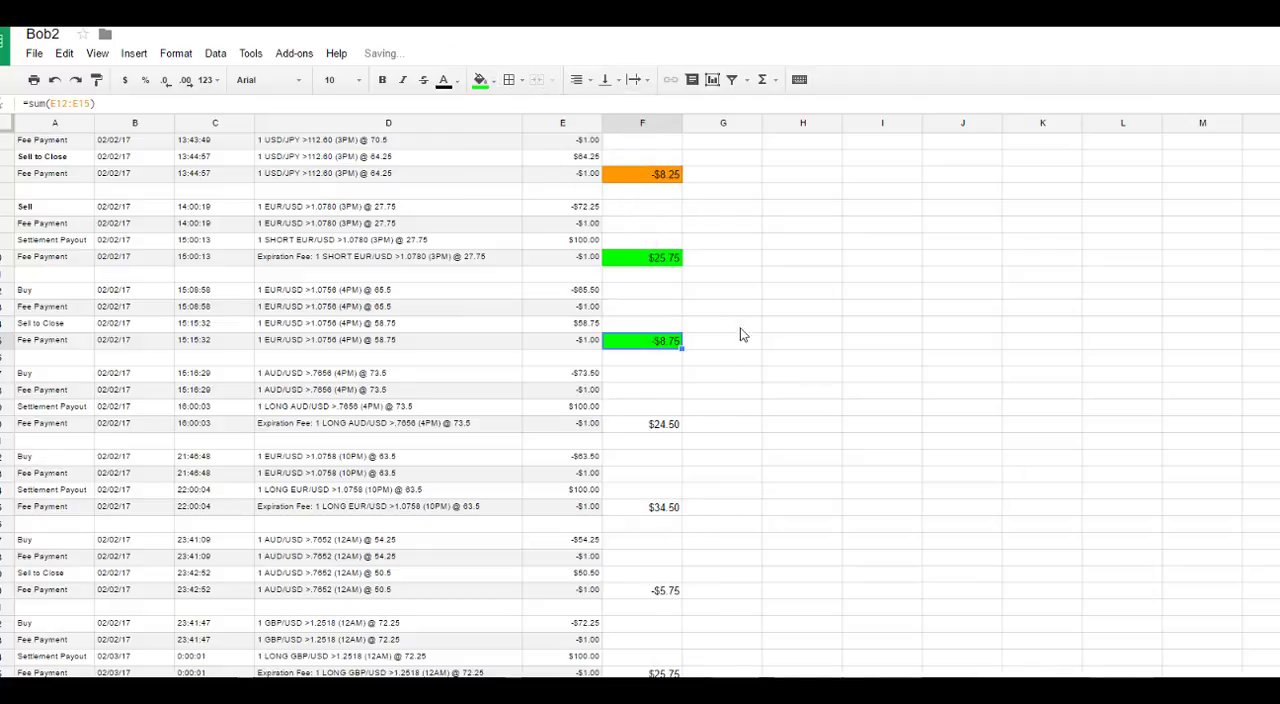
# Step: Make the trade totals in F10, F15 and F20 bold
pyautogui.click(672, 258)
pyautogui.hotkey('ctrl', 'b')
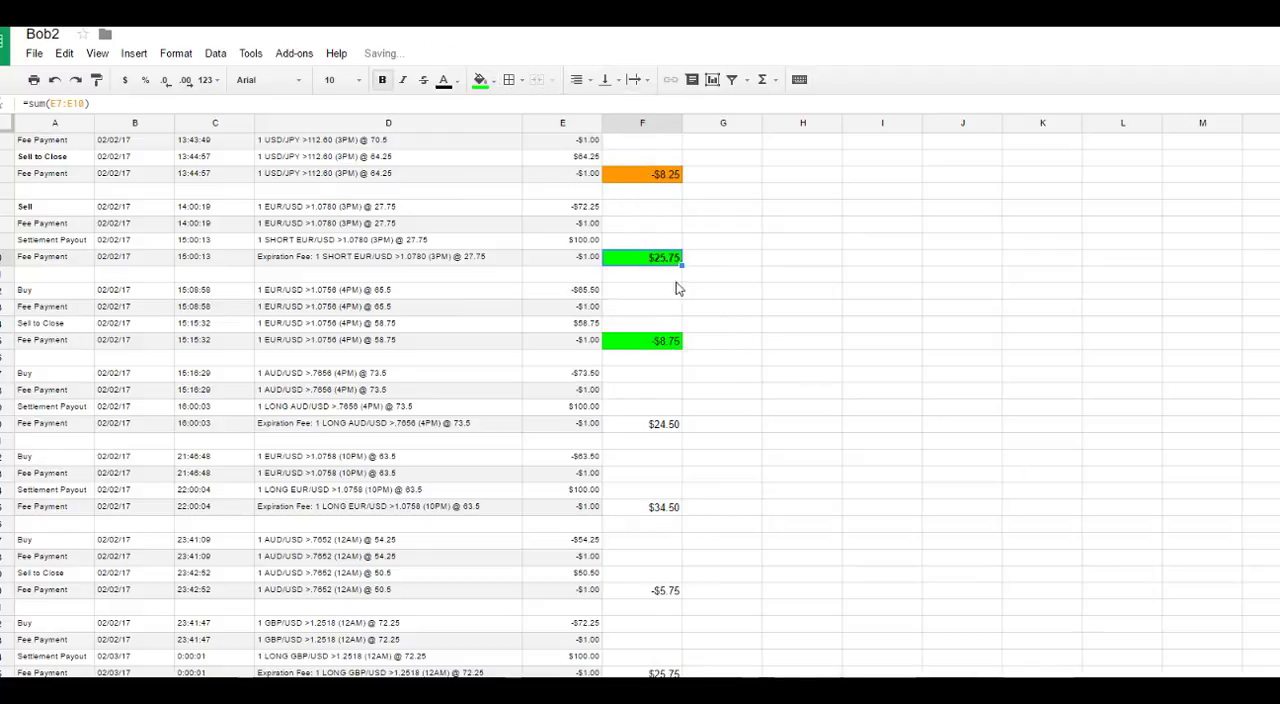
pyautogui.click(666, 344)
pyautogui.click(667, 425)
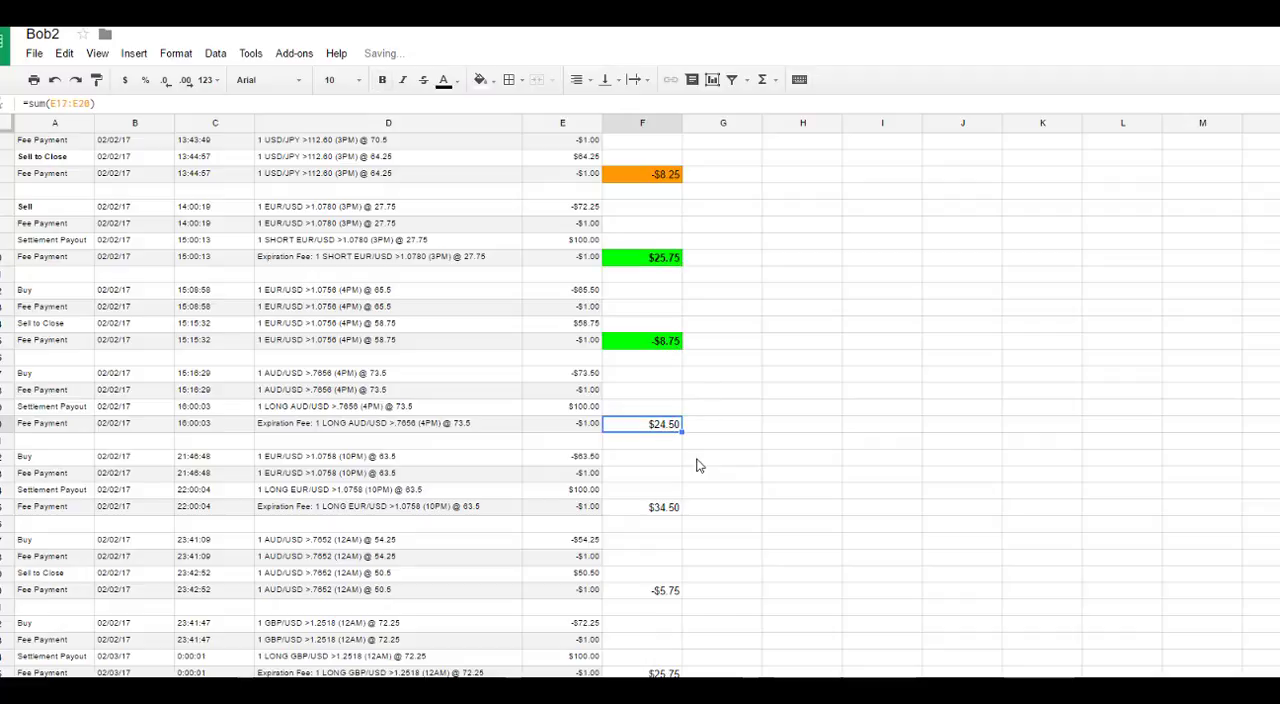
pyautogui.hotkey('ctrl', 'b')
# Step: Set the font size of the whole totals column F to 14
pyautogui.click(630, 123)
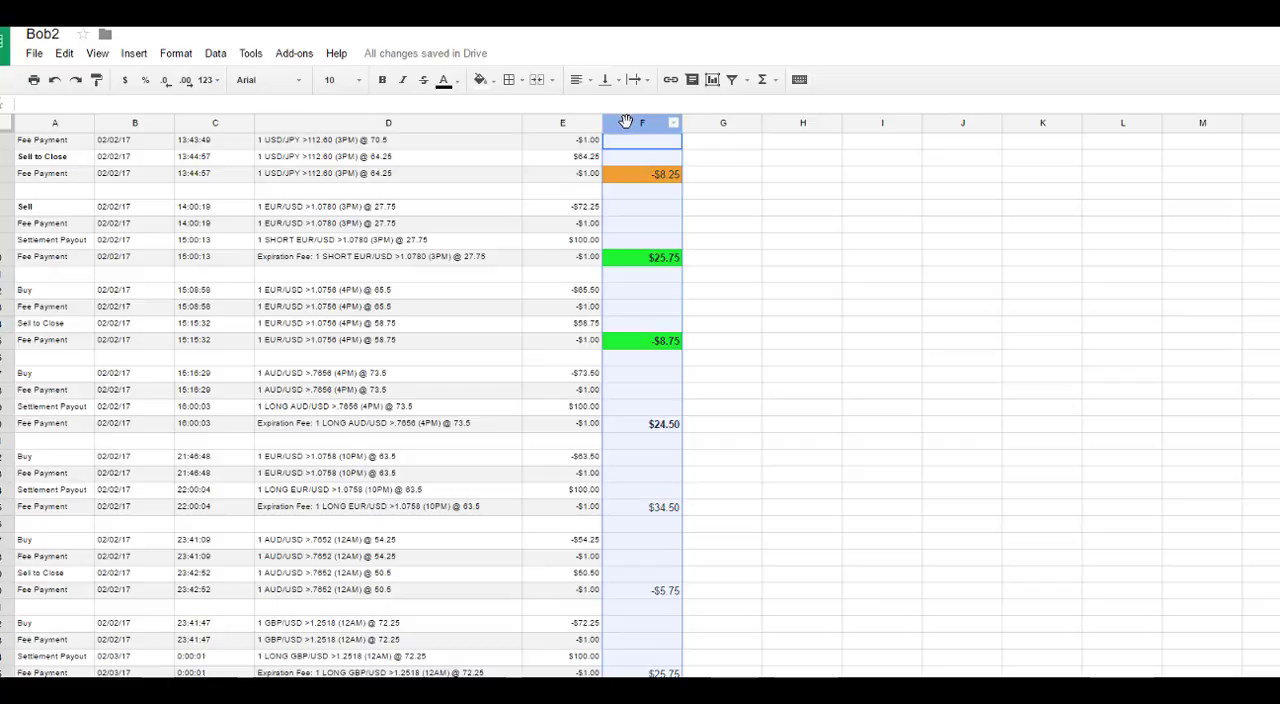
pyautogui.click(354, 80)
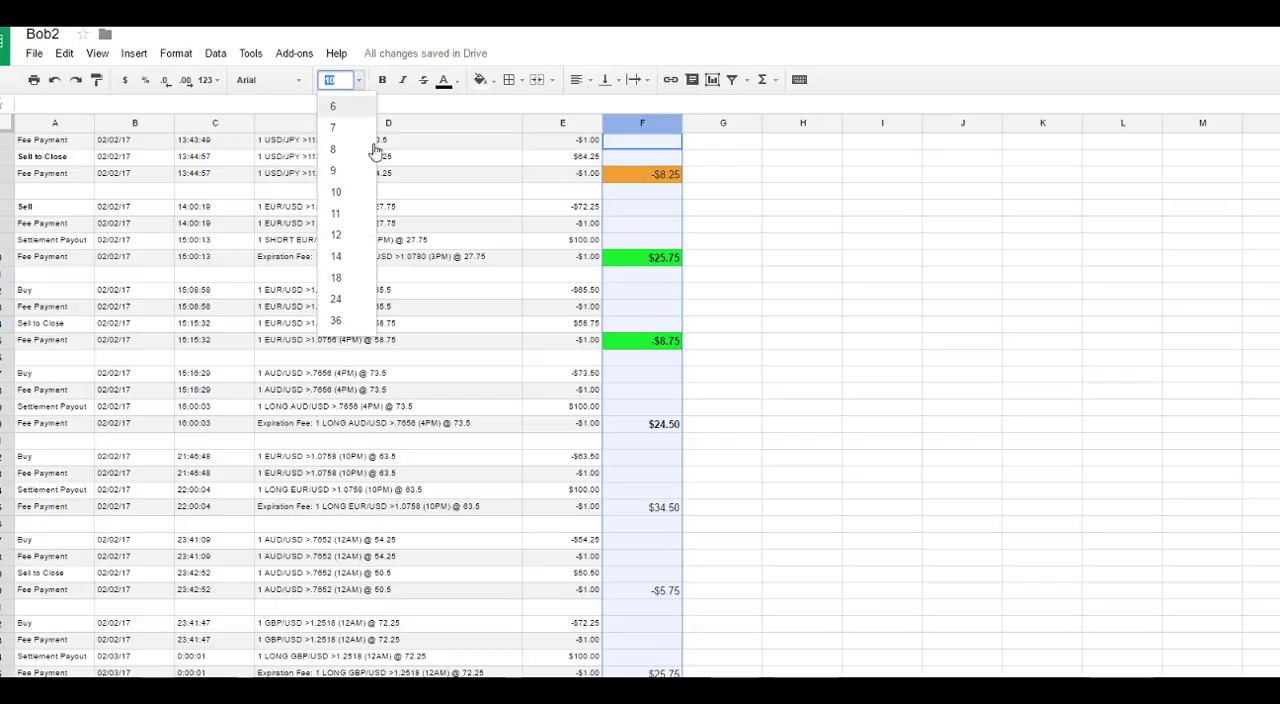
pyautogui.click(352, 257)
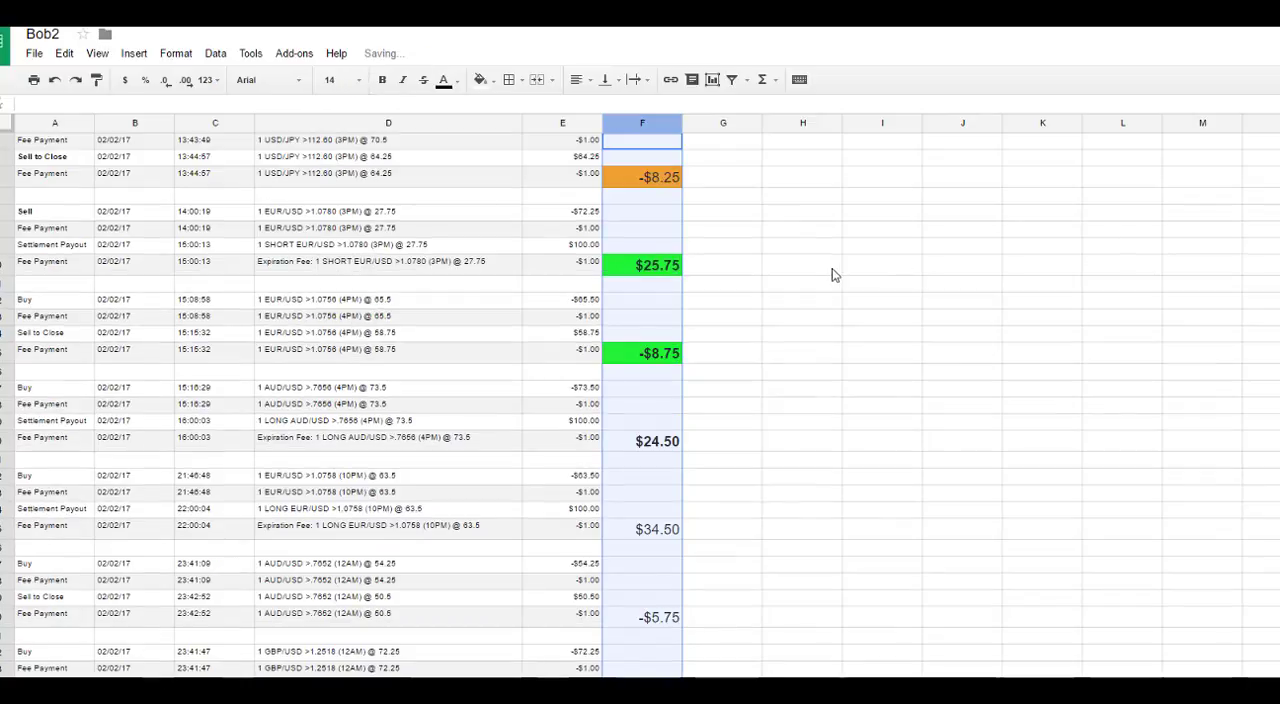
pyautogui.click(772, 266)
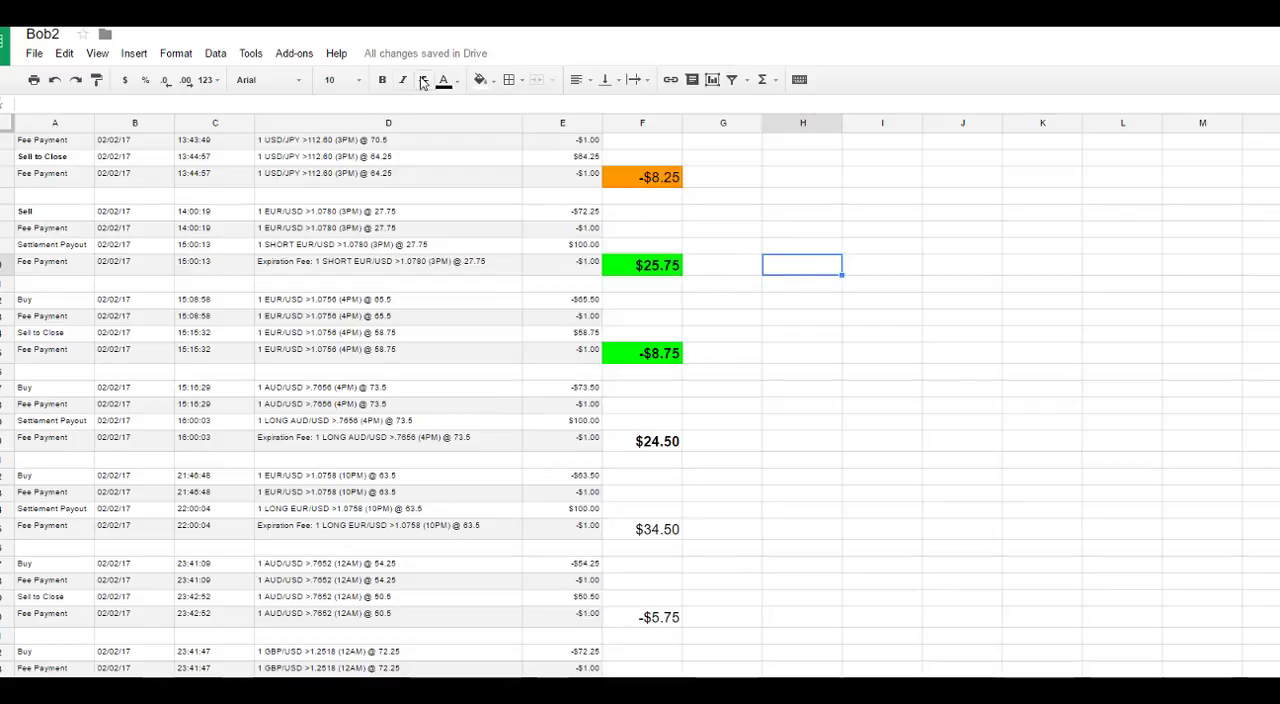
# Step: Set the font size of all of column F to 12
pyautogui.click(638, 123)
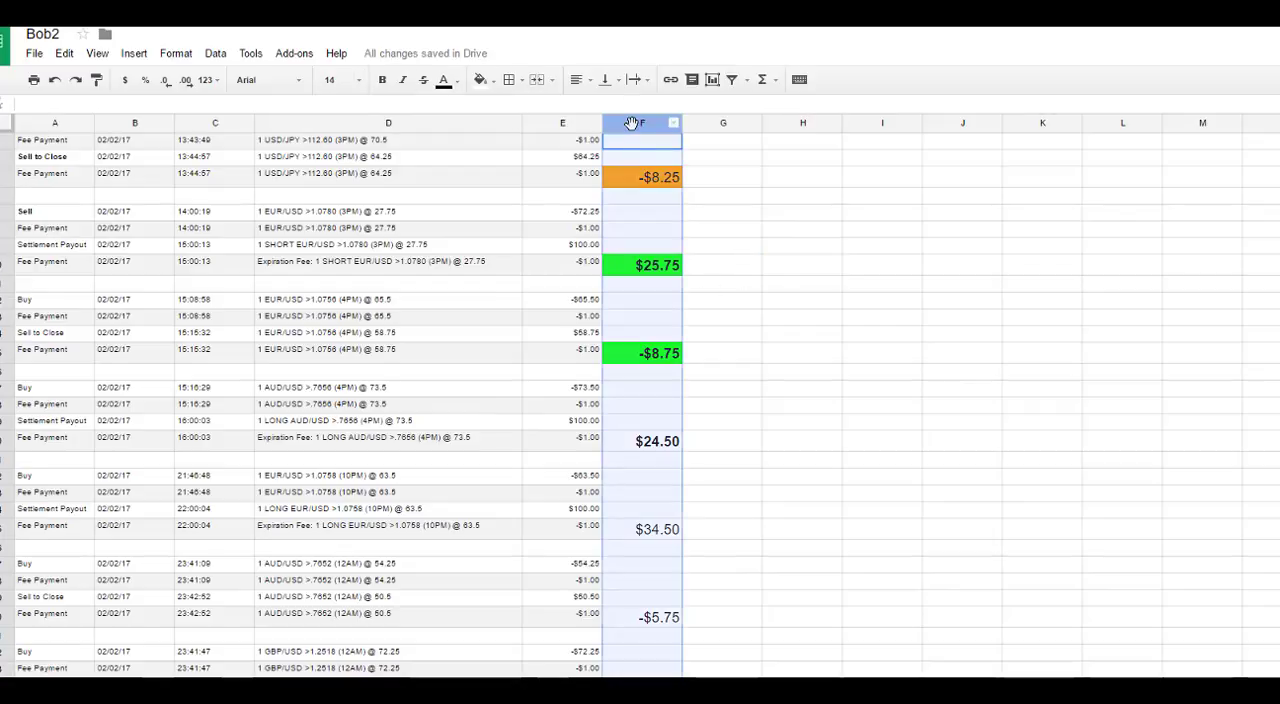
pyautogui.click(338, 79)
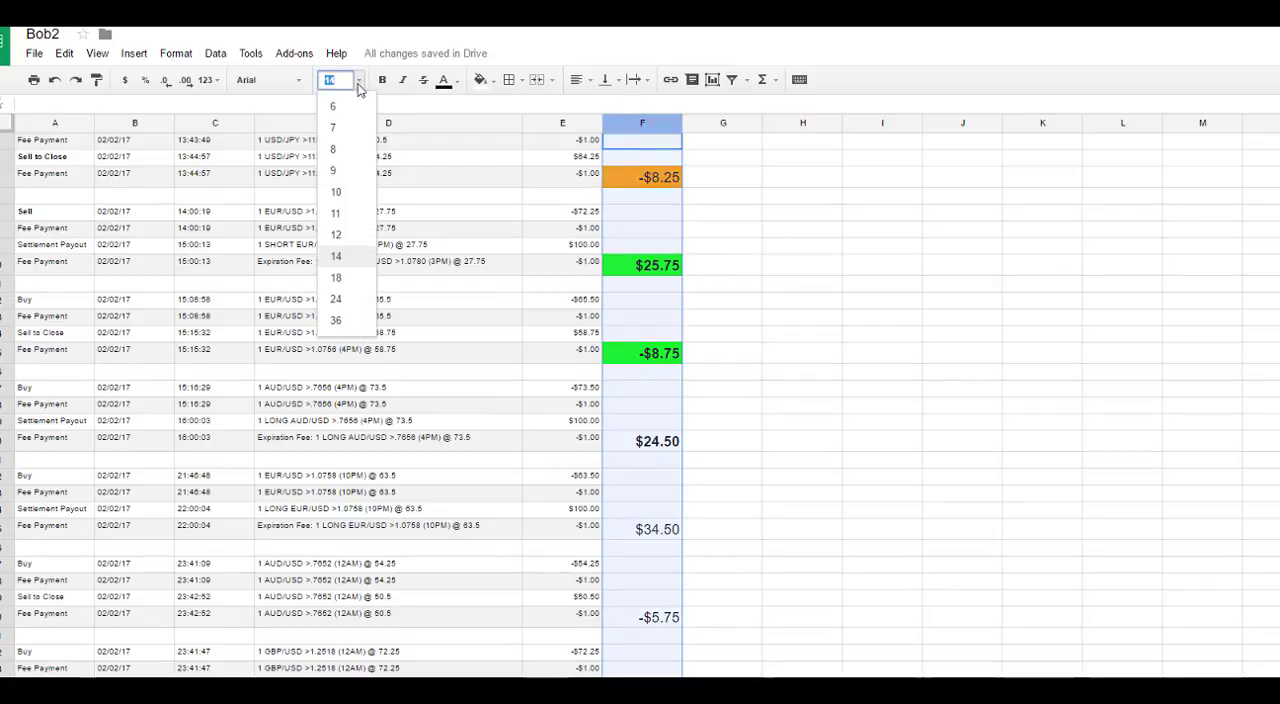
pyautogui.click(337, 234)
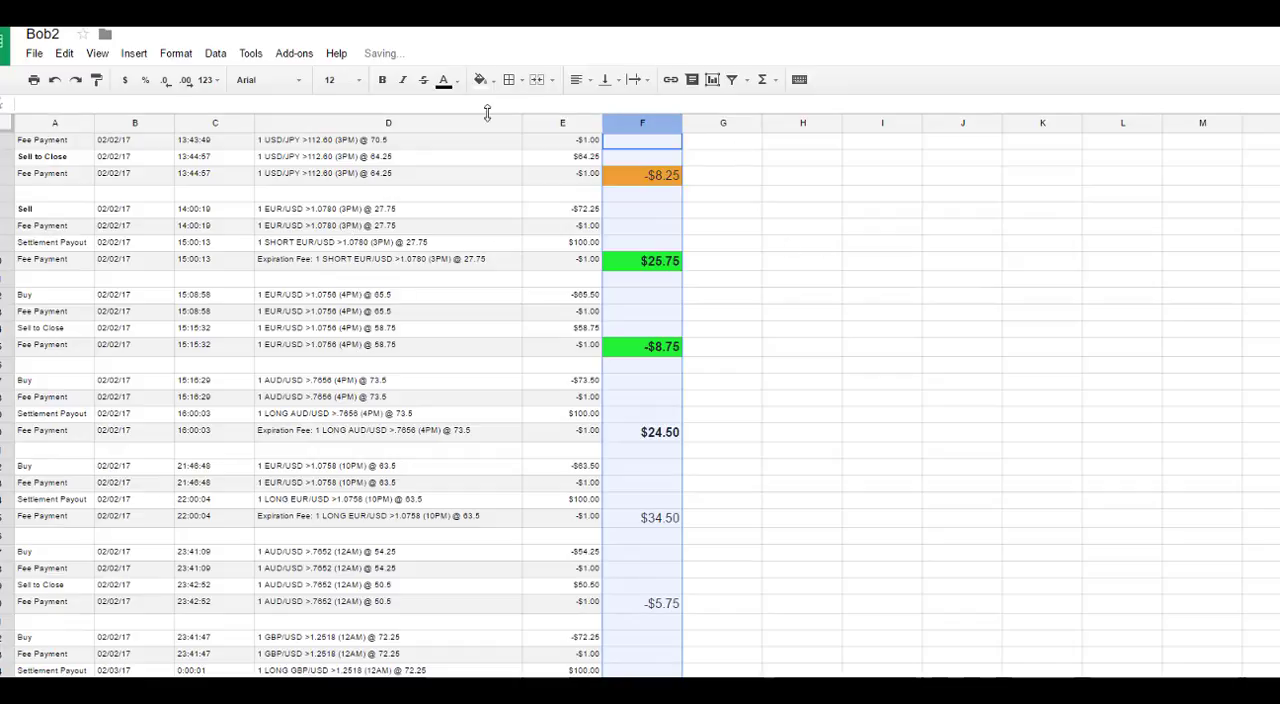
pyautogui.click(726, 189)
# Step: Make the entire totals column F bold and format its values as currency
pyautogui.scroll(-2, 740, 280)
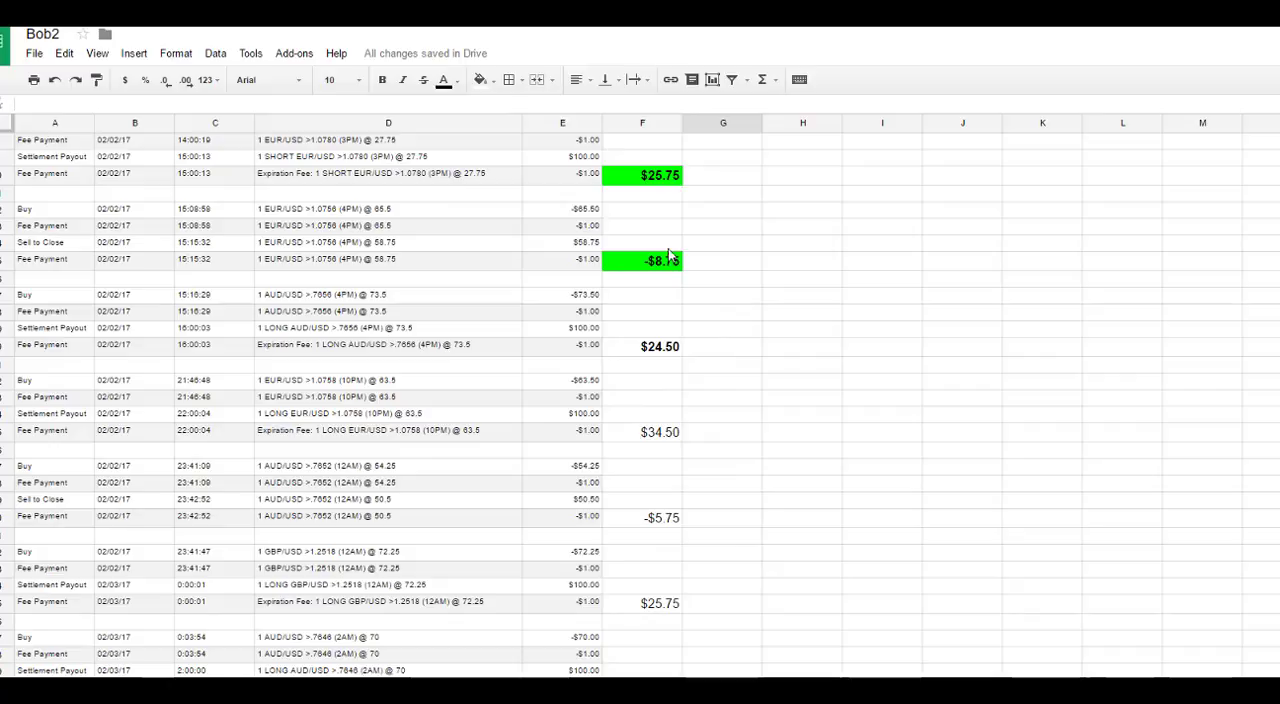
pyautogui.click(636, 121)
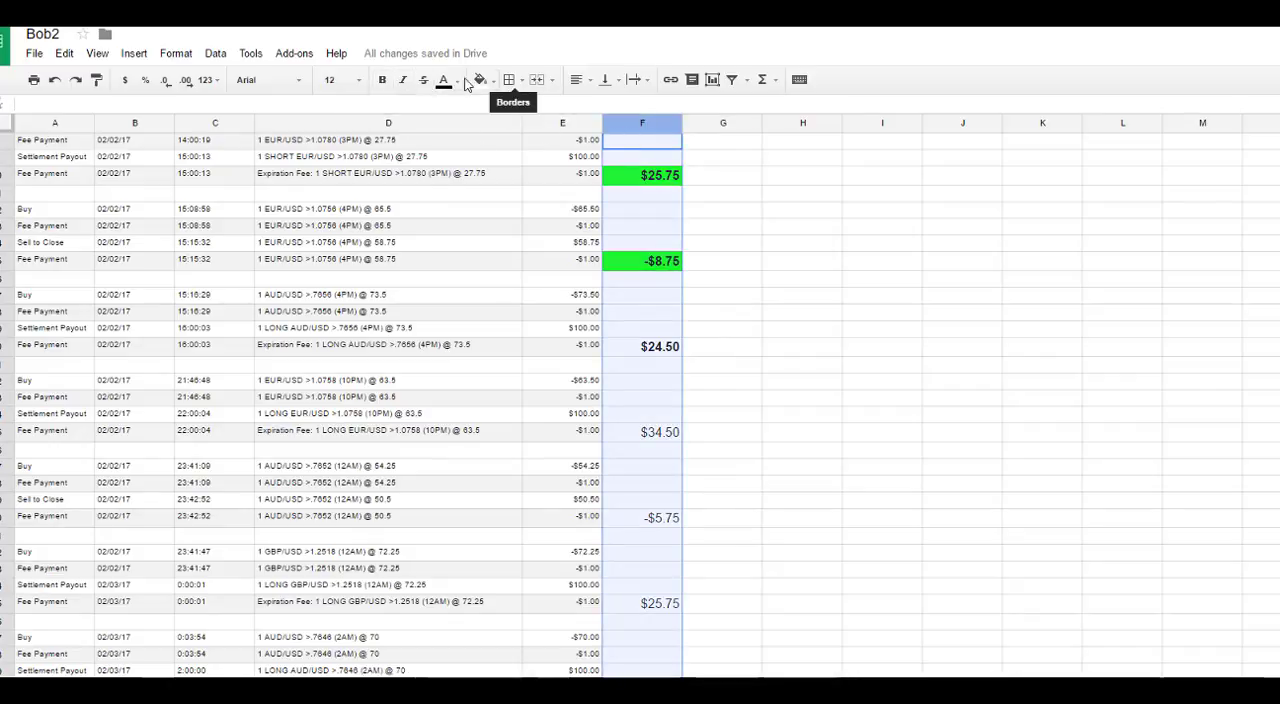
pyautogui.click(383, 81)
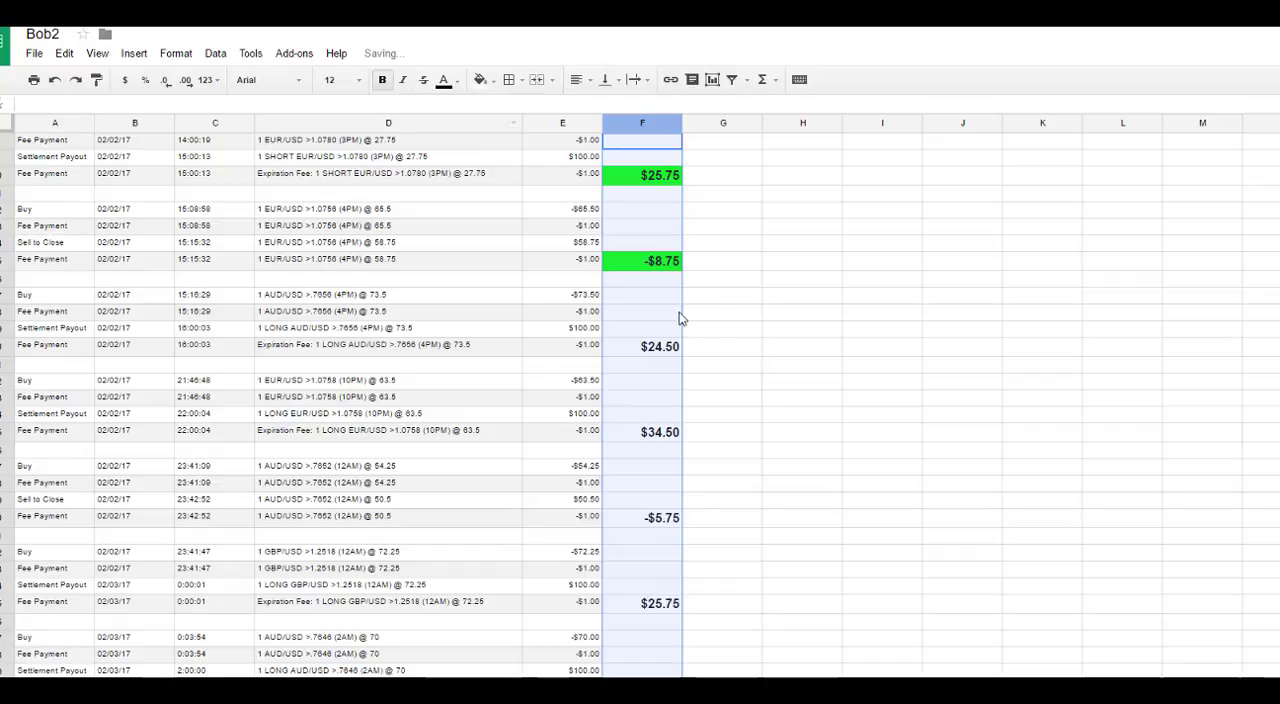
pyautogui.click(150, 85)
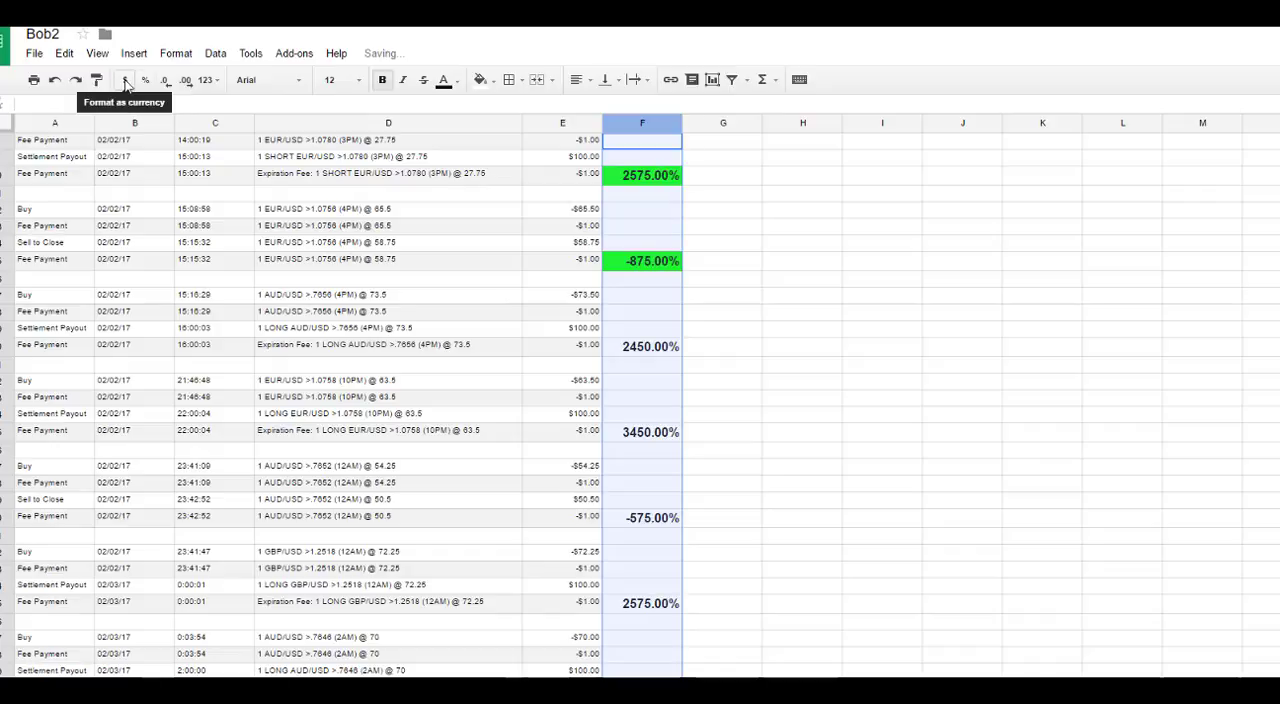
pyautogui.click(125, 82)
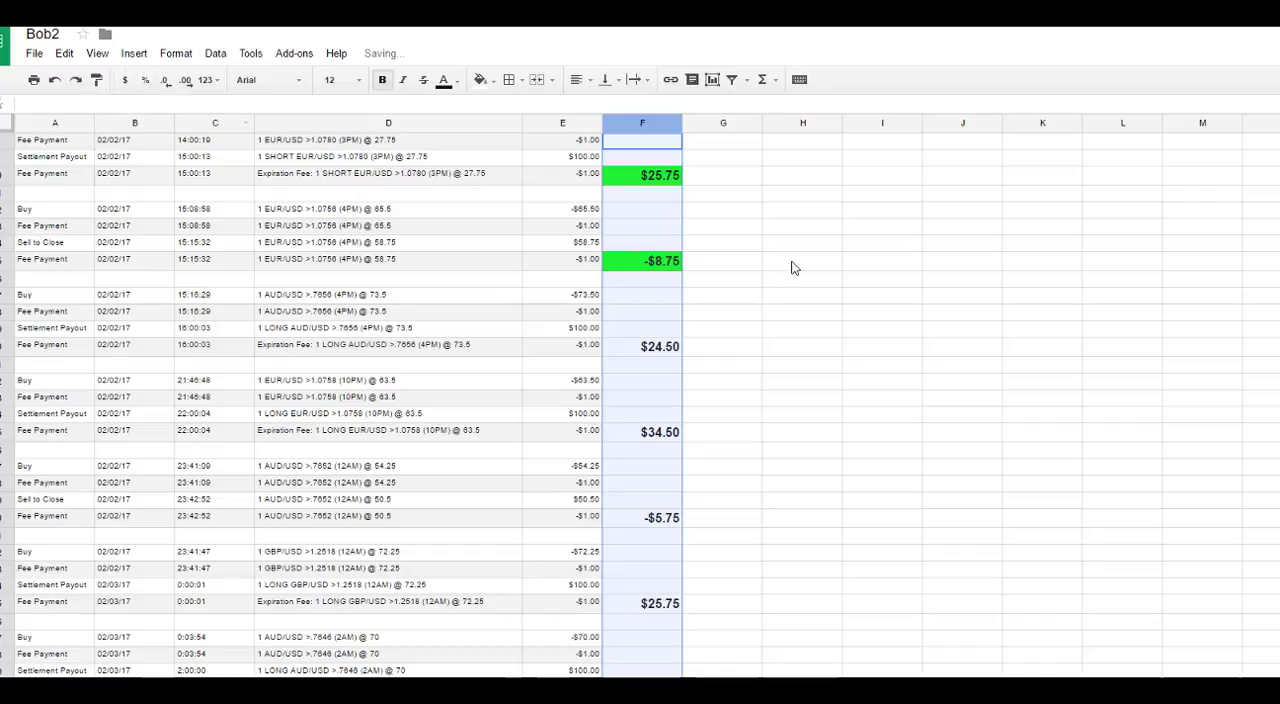
pyautogui.click(750, 228)
# Step: Enter the formula =sum(F:F) in G46, just below the last trade, to add up all trade totals in column F
pyautogui.scroll(-1, 660, 316)
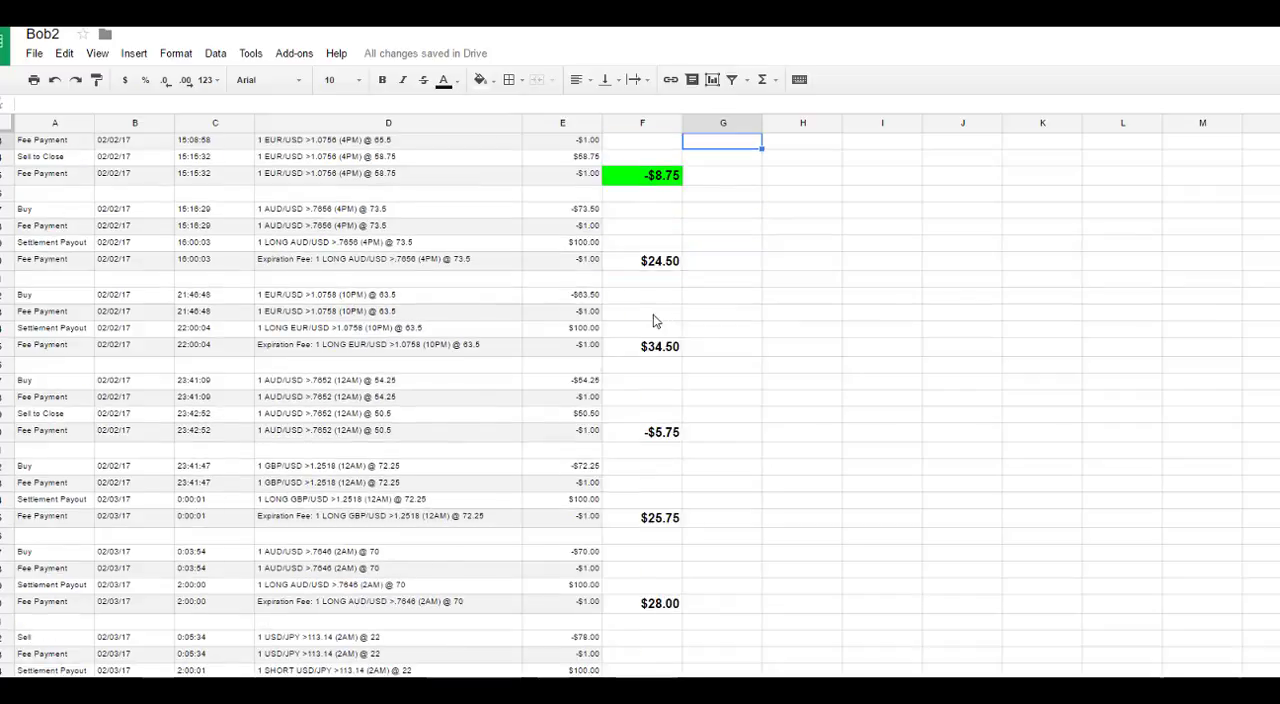
pyautogui.scroll(-2, 653, 314)
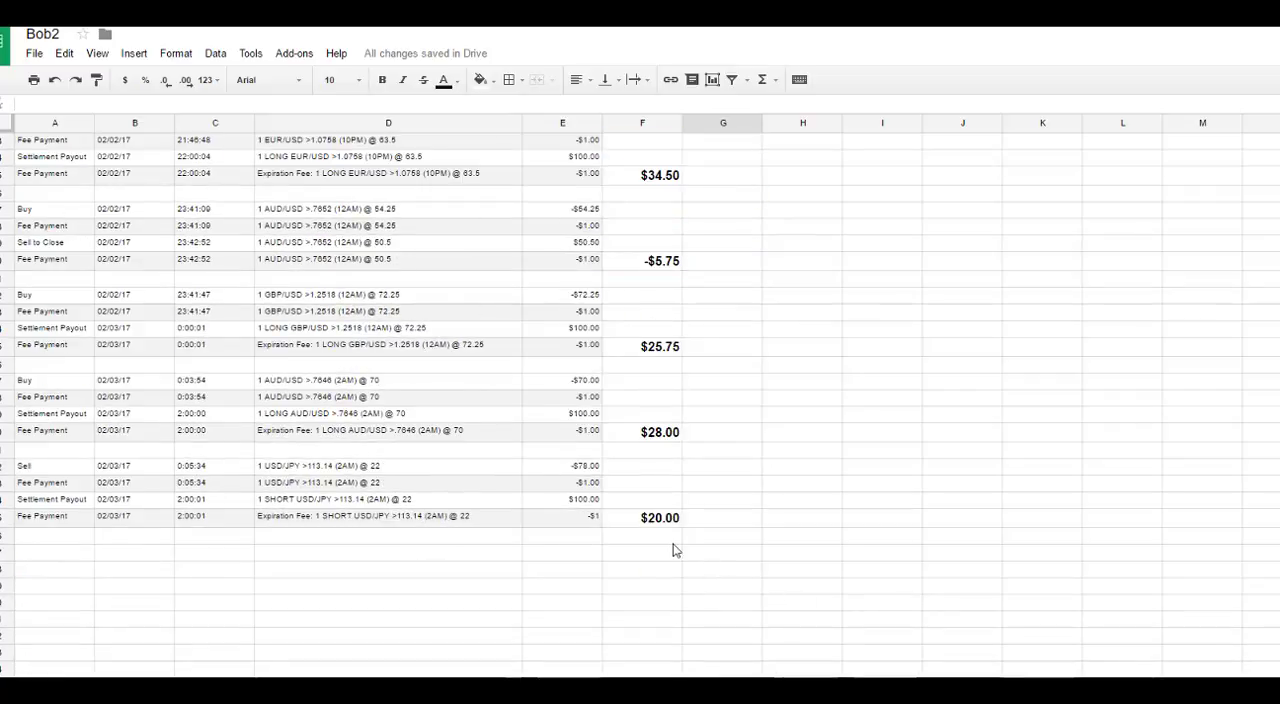
pyautogui.scroll(1, 660, 472)
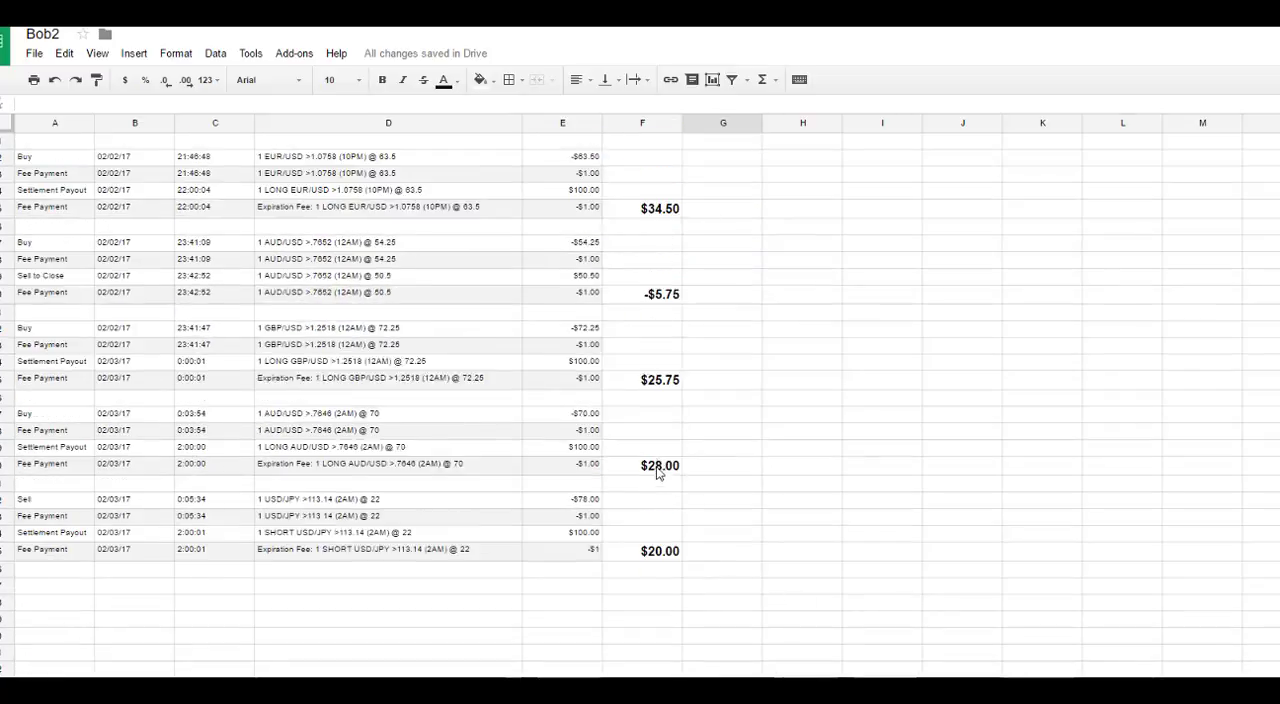
pyautogui.scroll(3, 663, 214)
pyautogui.scroll(-4, 694, 486)
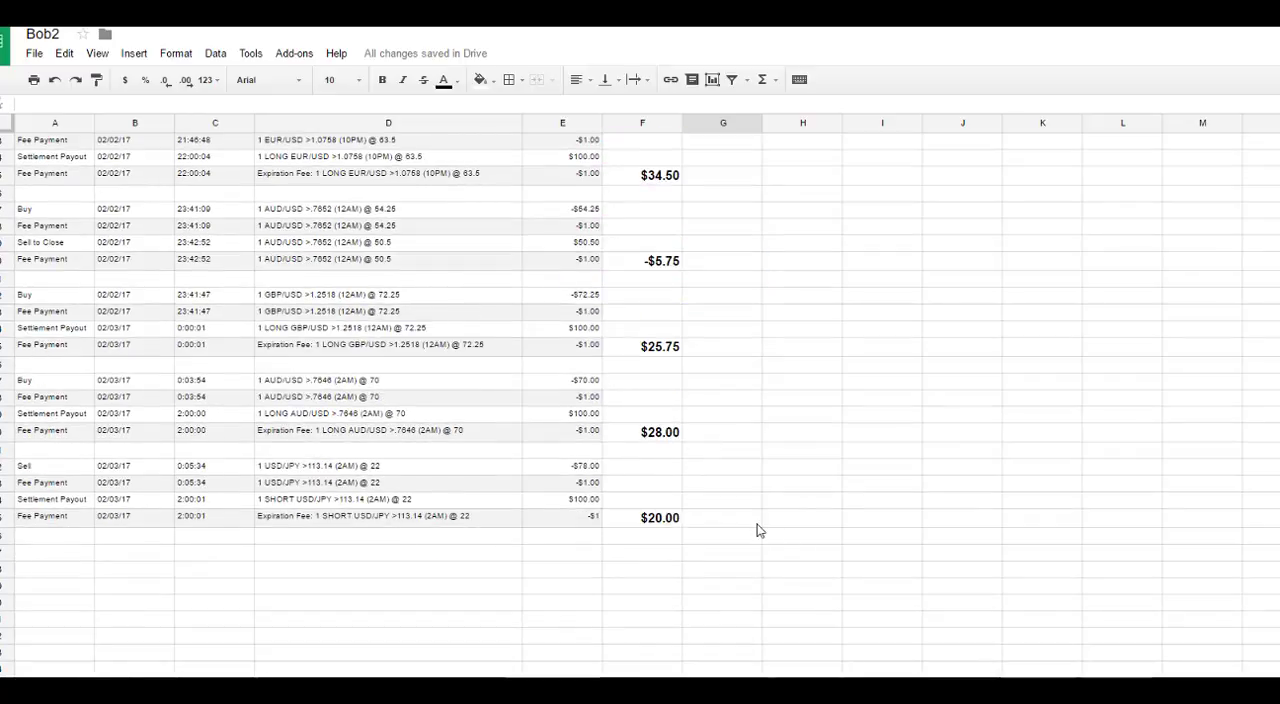
pyautogui.click(743, 540)
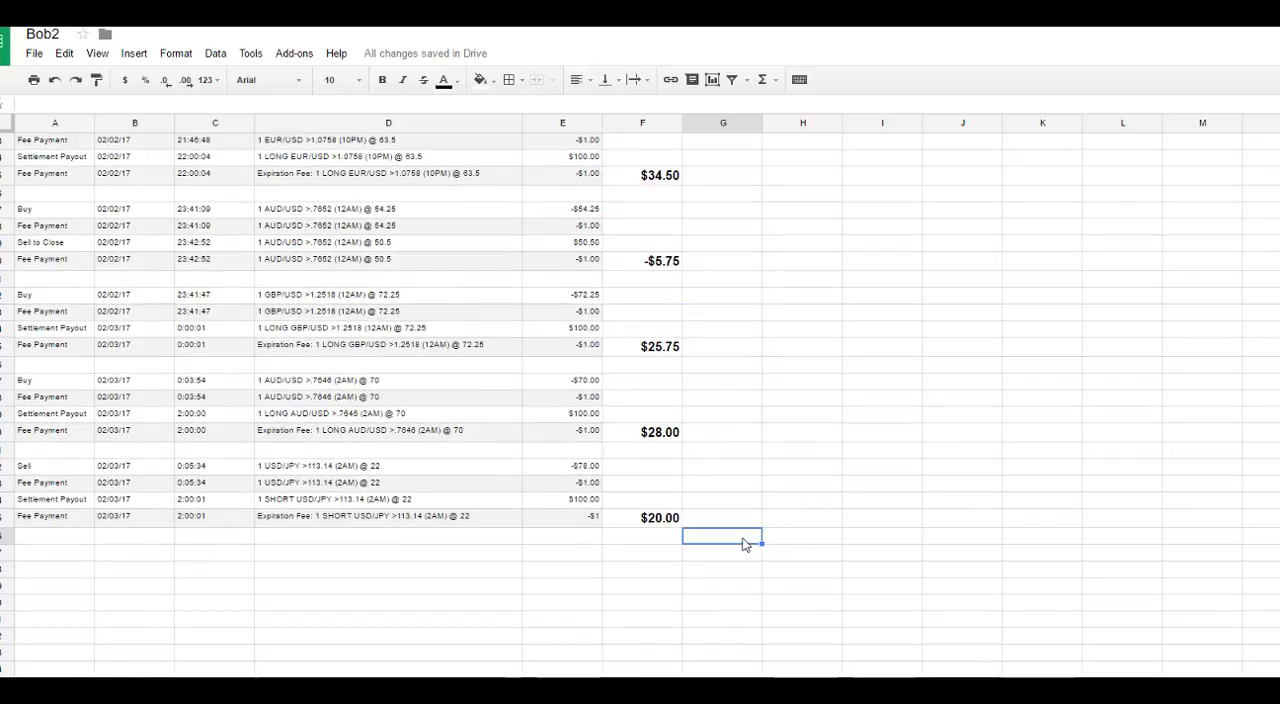
pyautogui.write('=sum(')
pyautogui.click(633, 124)
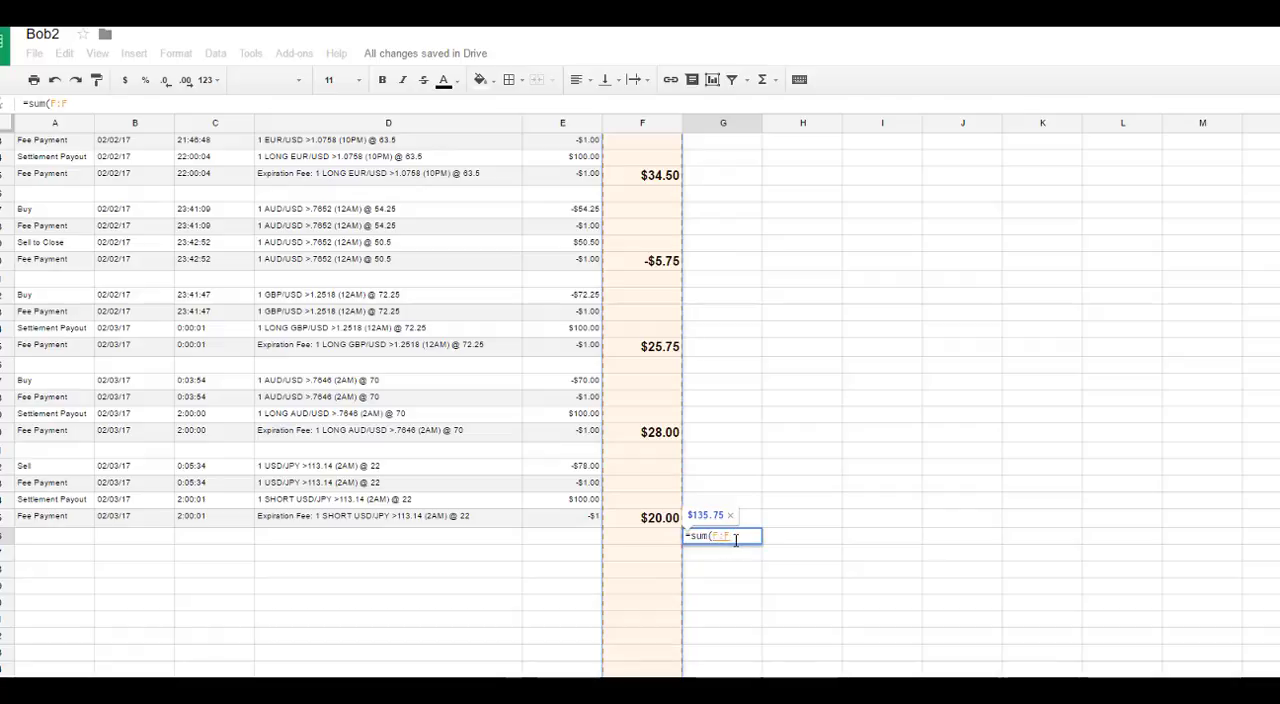
pyautogui.write(')')
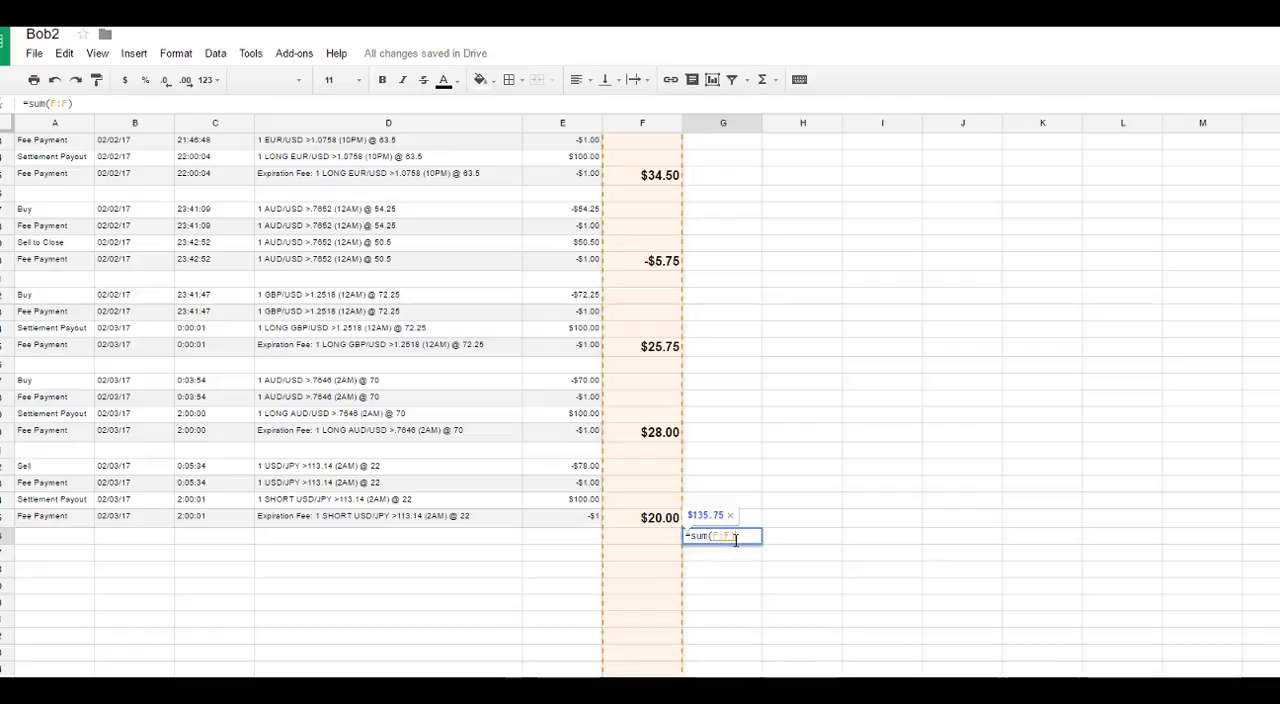
pyautogui.press('Return')
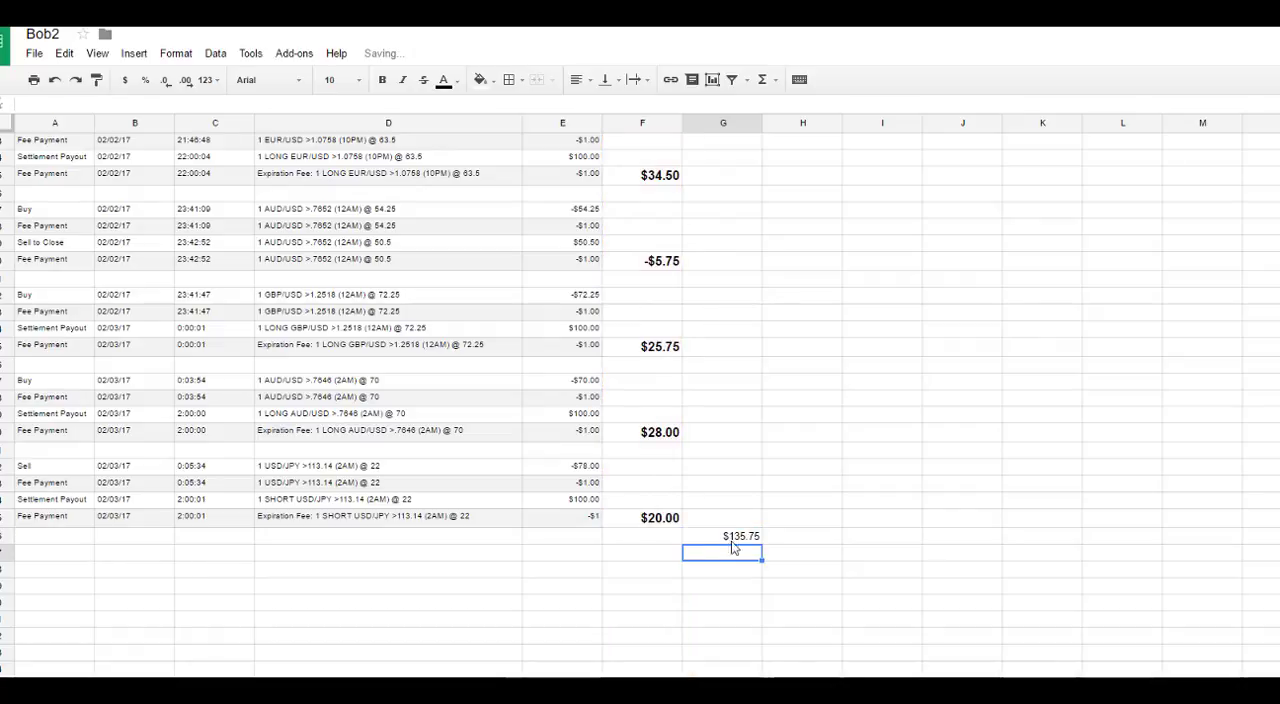
# Step: Set the overall total in G46 to font size 12 and make it bold
pyautogui.click(723, 540)
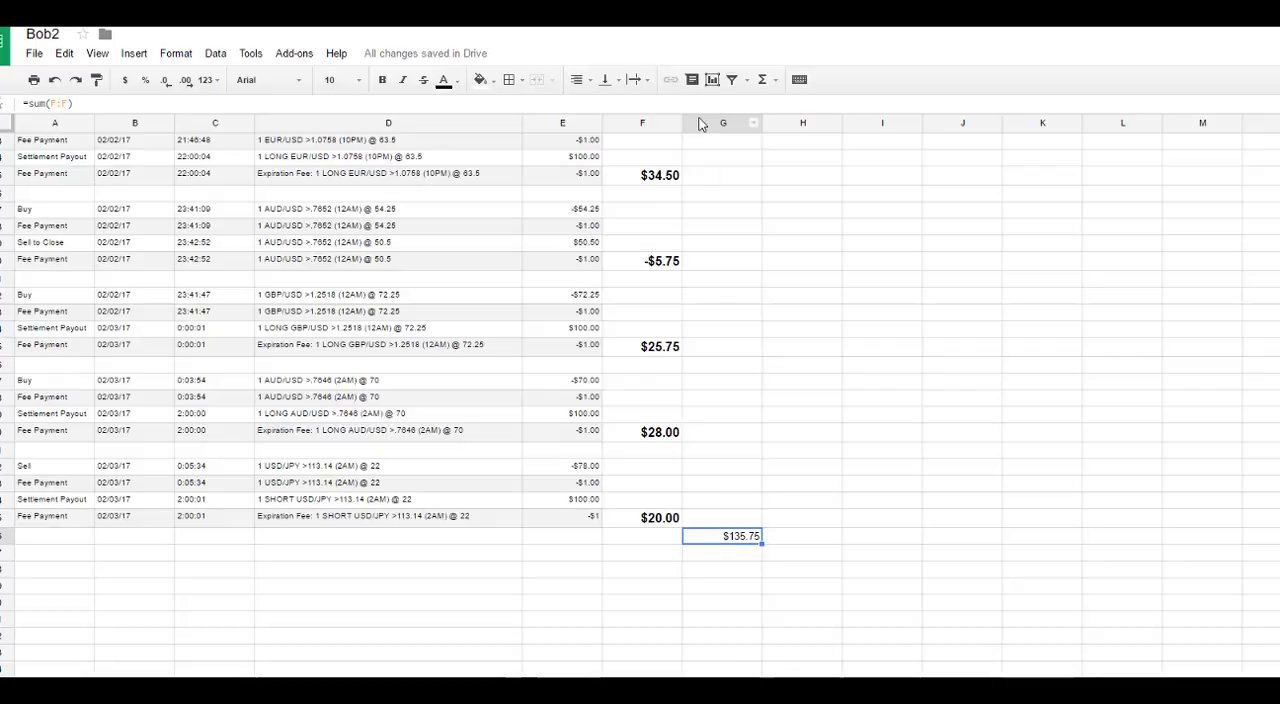
pyautogui.rightClick(726, 540)
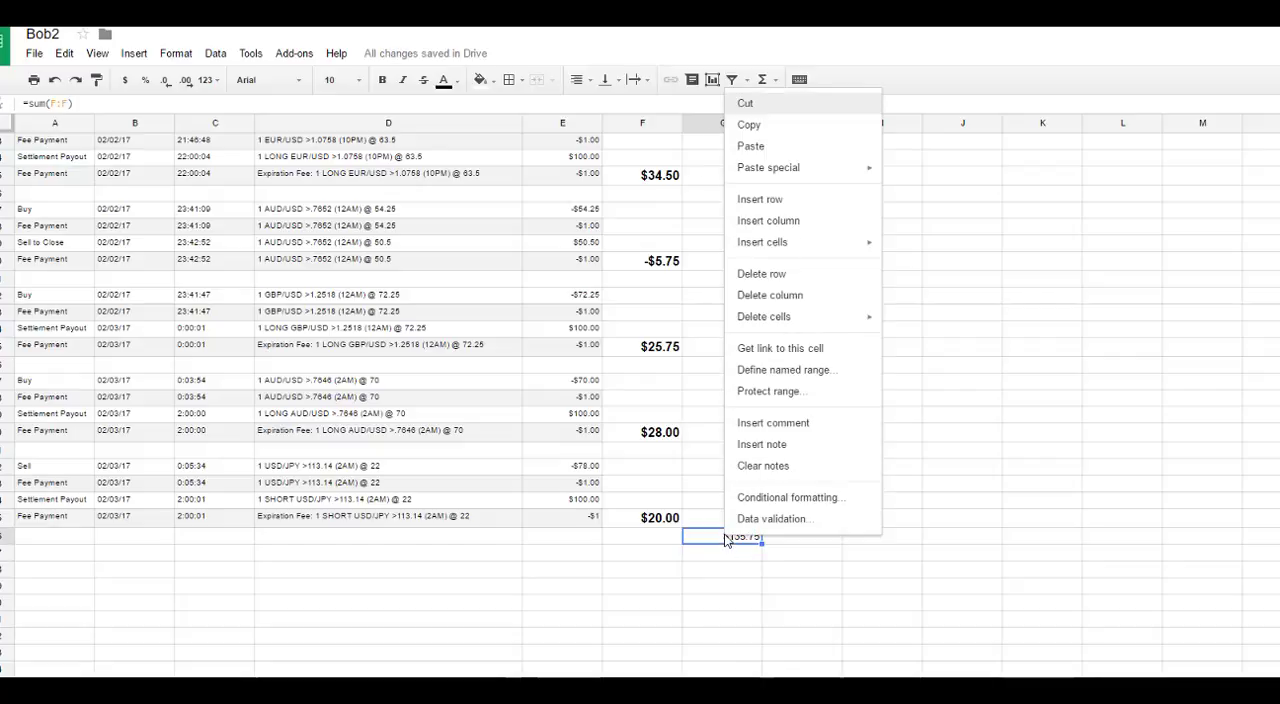
pyautogui.click(350, 79)
pyautogui.click(348, 236)
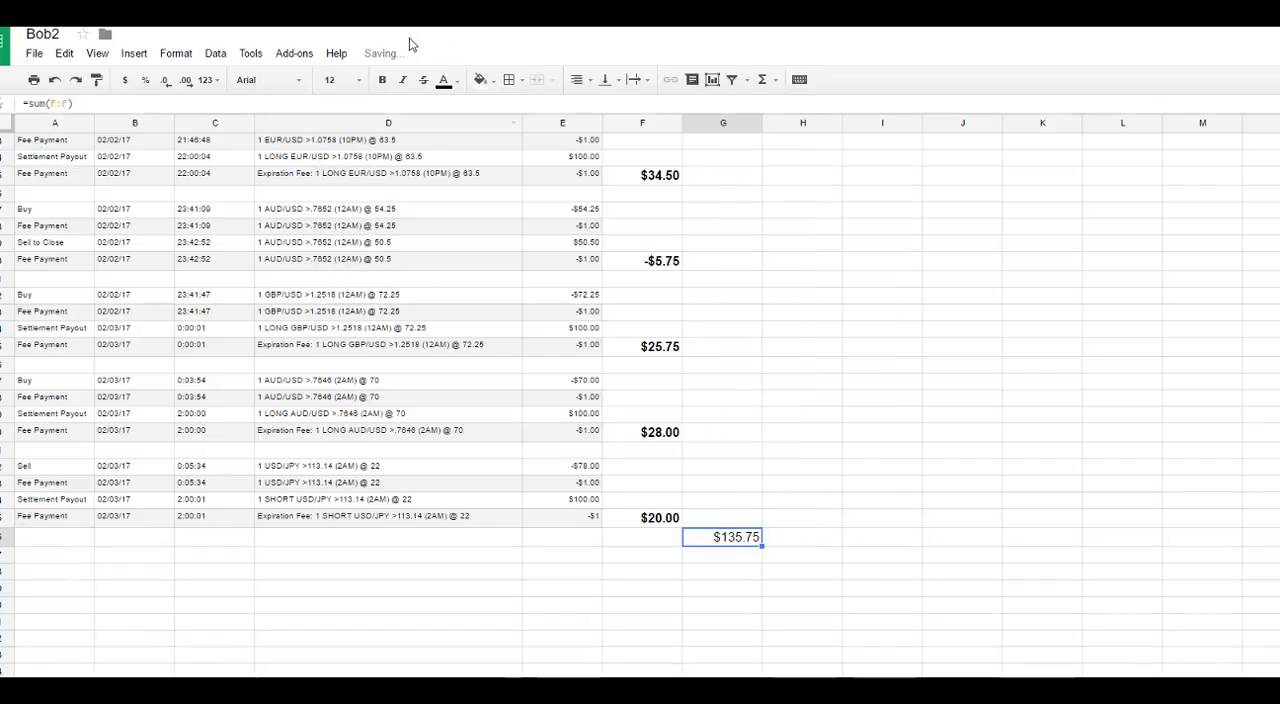
pyautogui.click(382, 79)
pyautogui.click(728, 505)
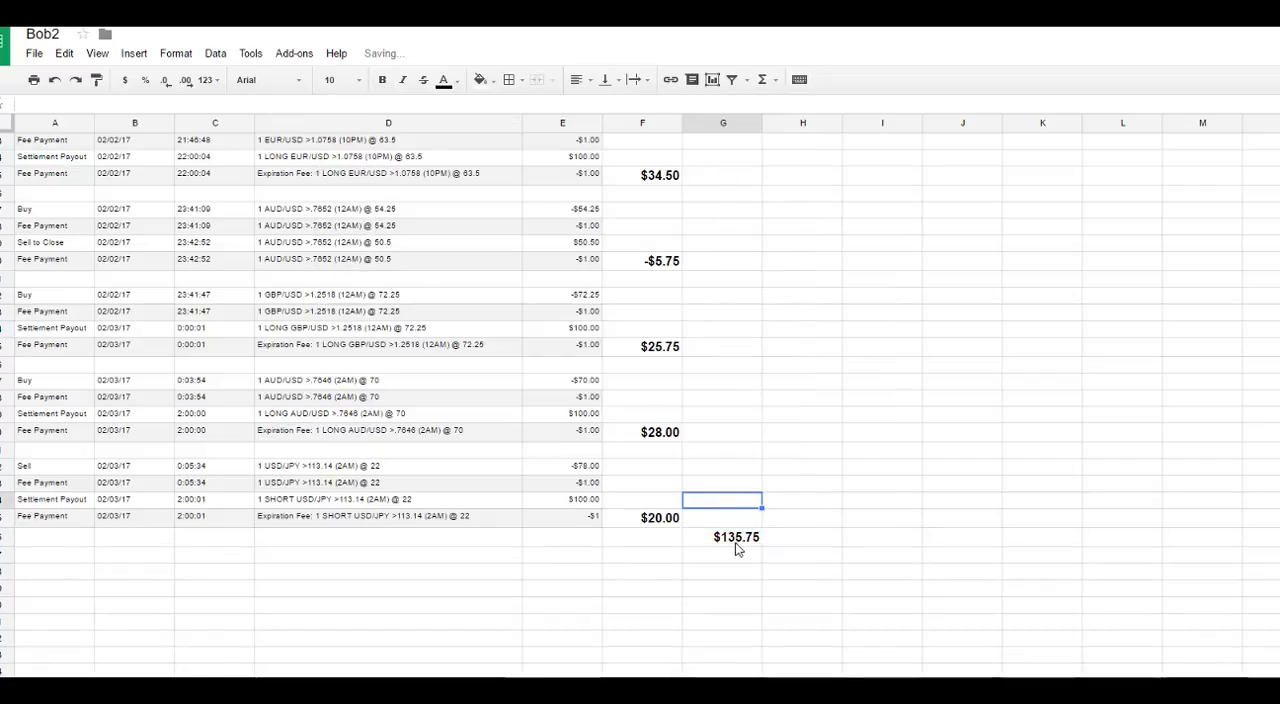
pyautogui.click(736, 542)
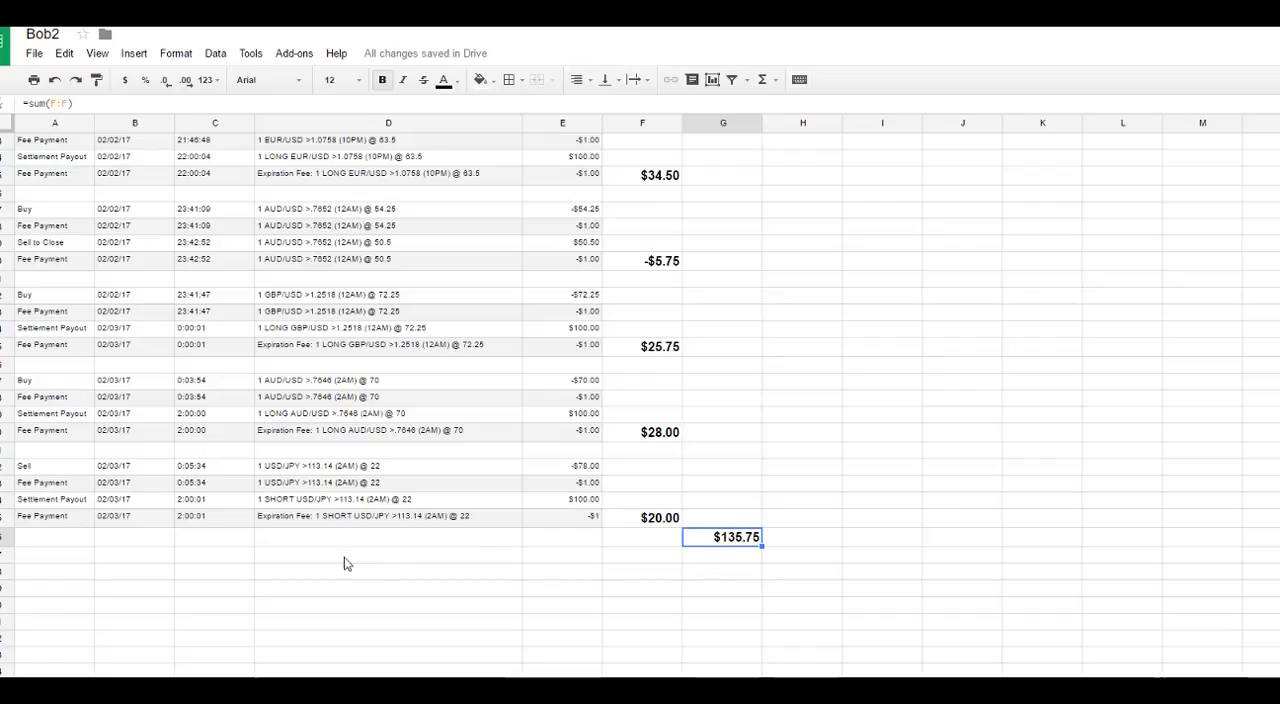
pyautogui.scroll(8, 243, 532)
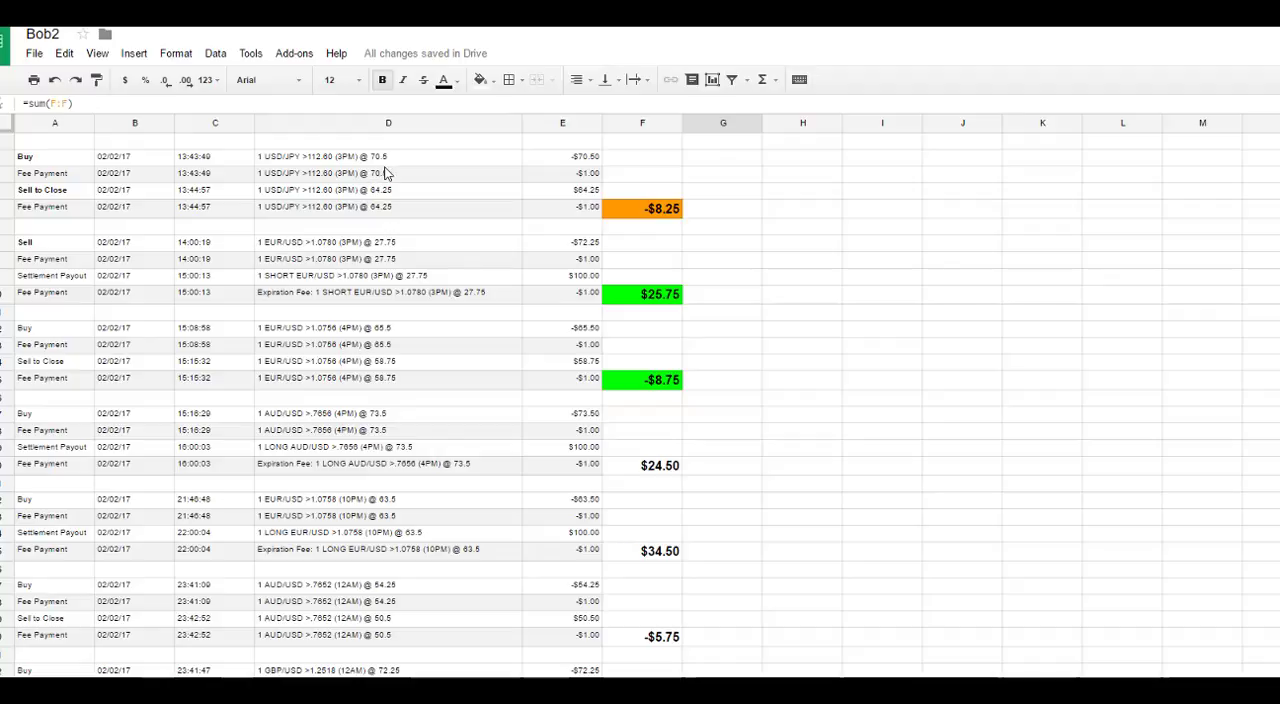
pyautogui.scroll(-6, 406, 193)
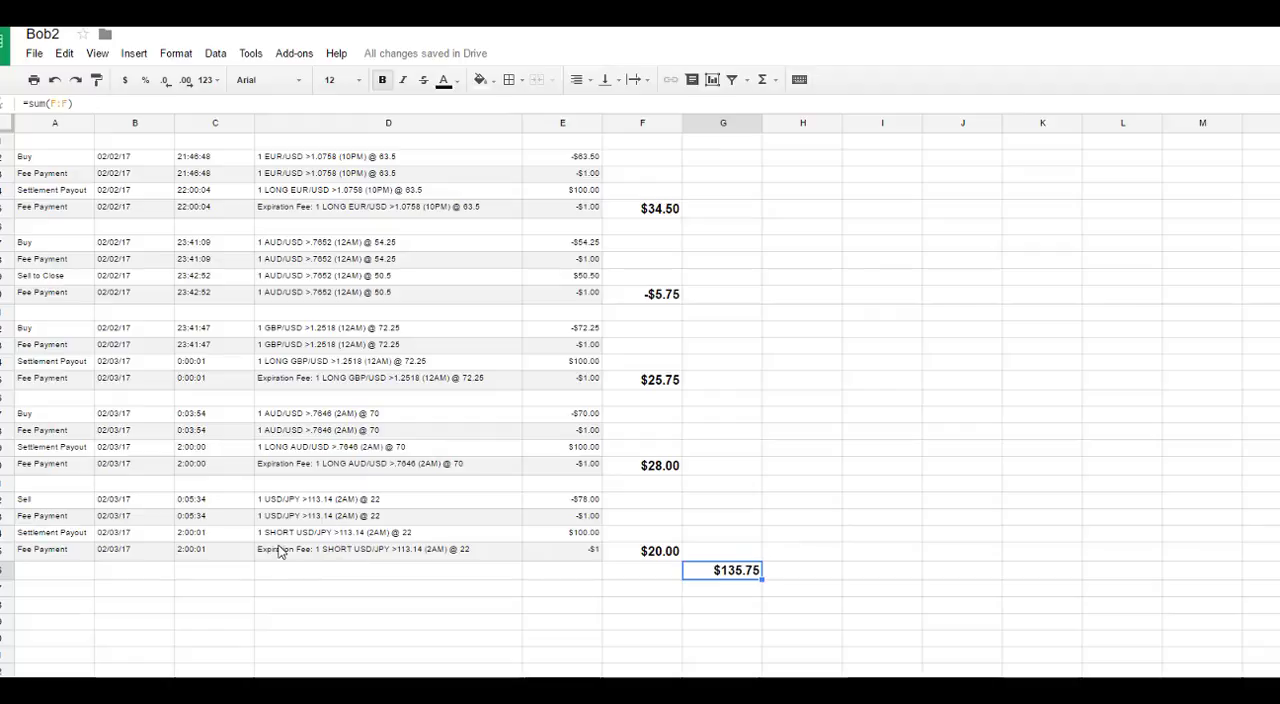
pyautogui.scroll(4, 287, 548)
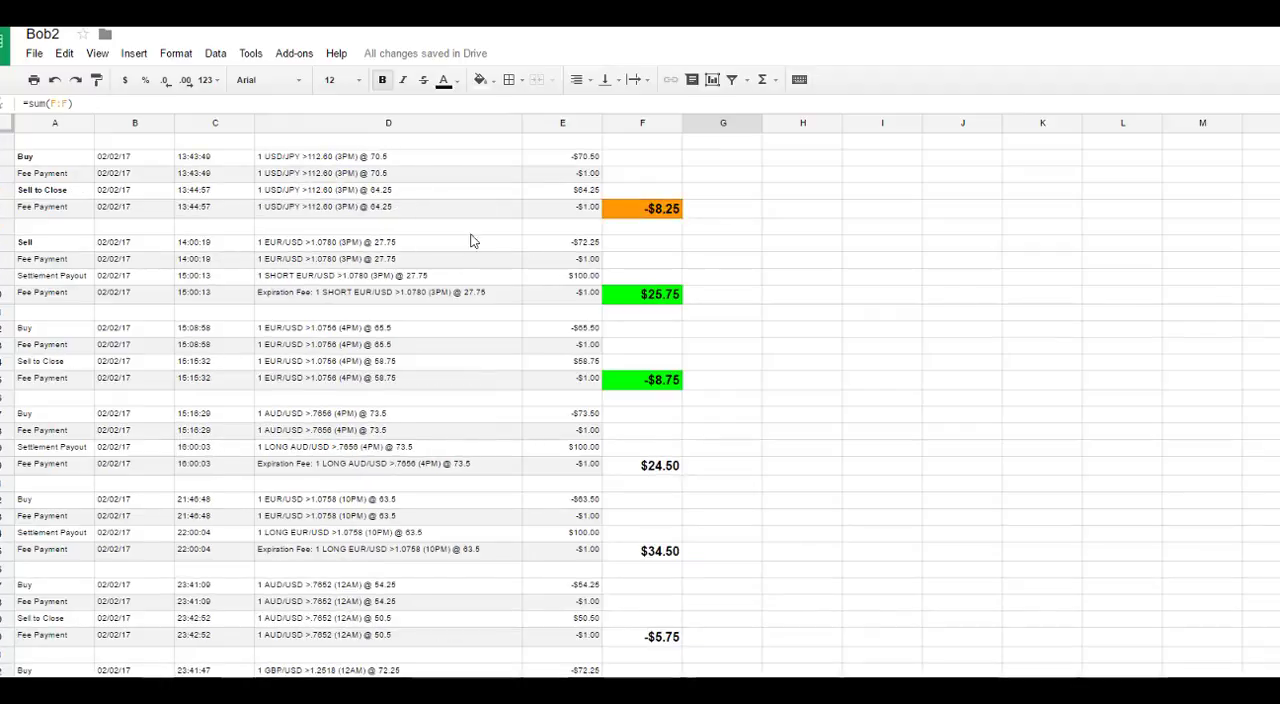
pyautogui.scroll(-1, 363, 336)
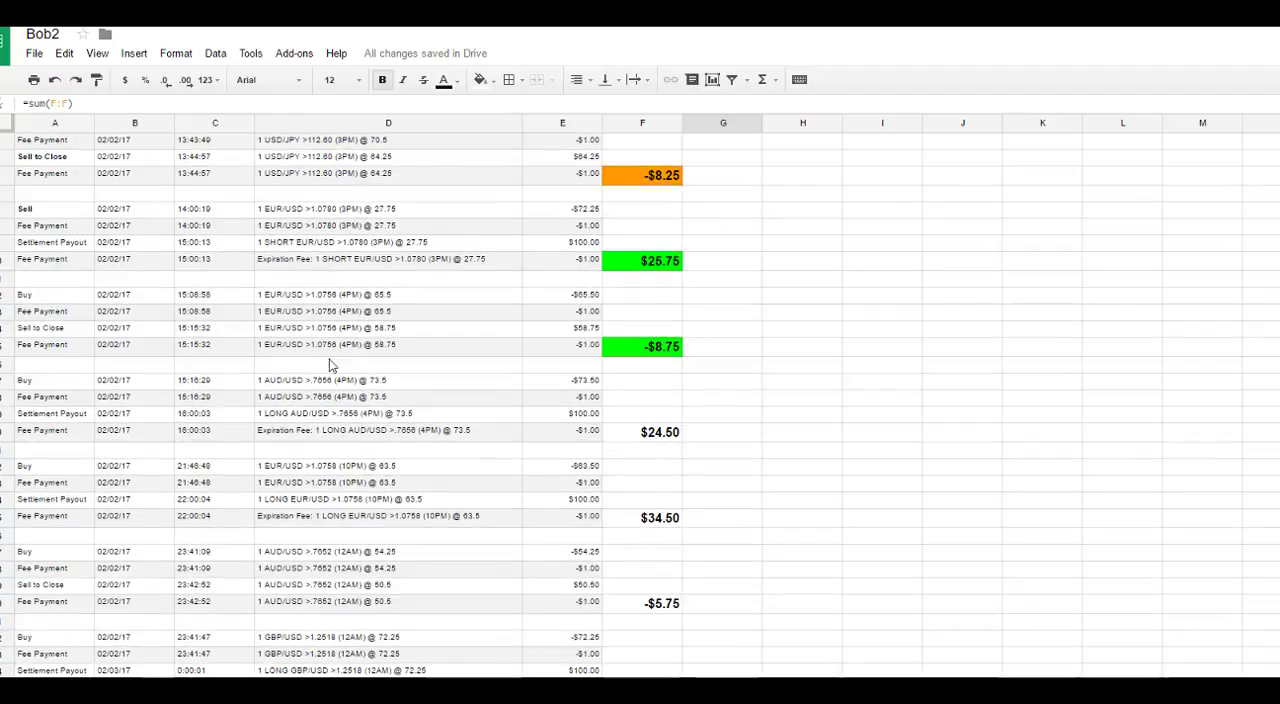